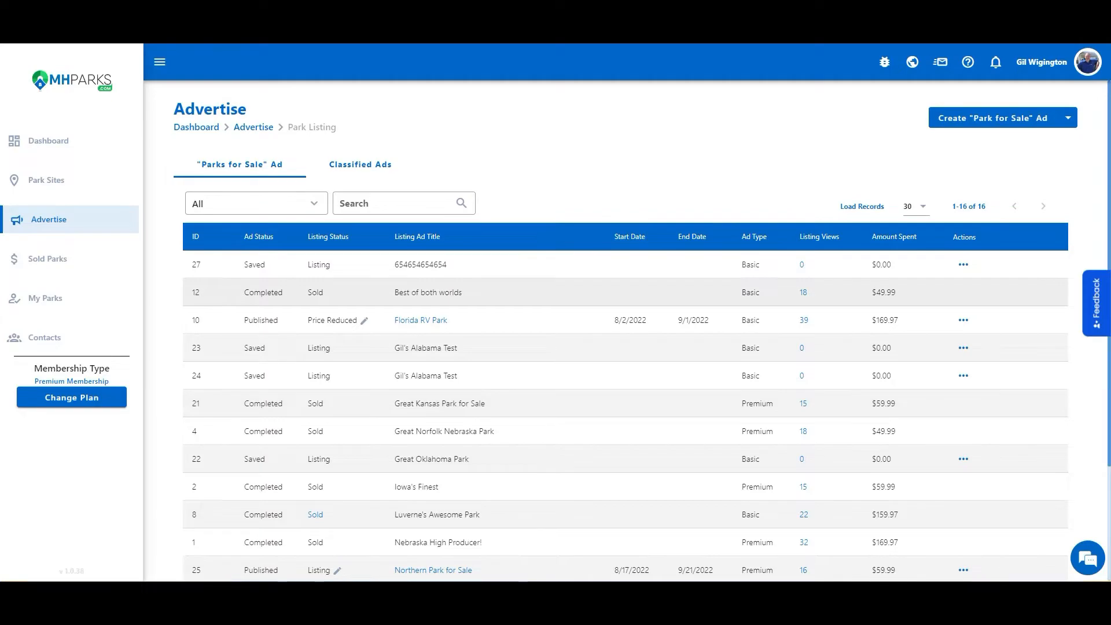
- Review the listing views of the "Best of both worlds" ad and the actions available for ad 27
{"action": "left_click", "coordinate": [803, 293]}
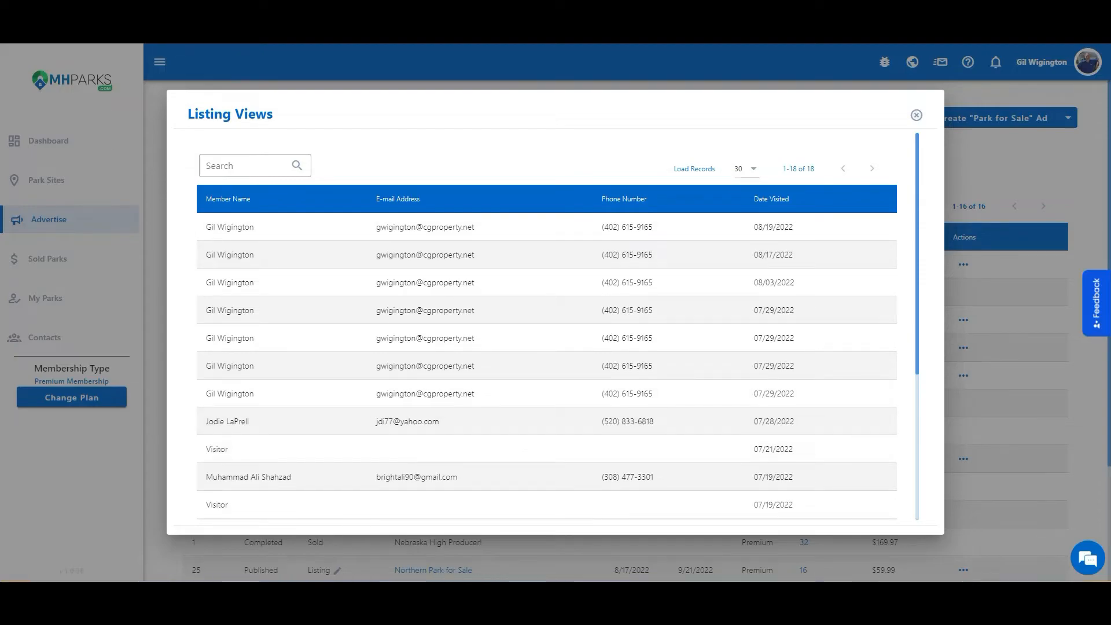
{"action": "left_click", "coordinate": [916, 116]}
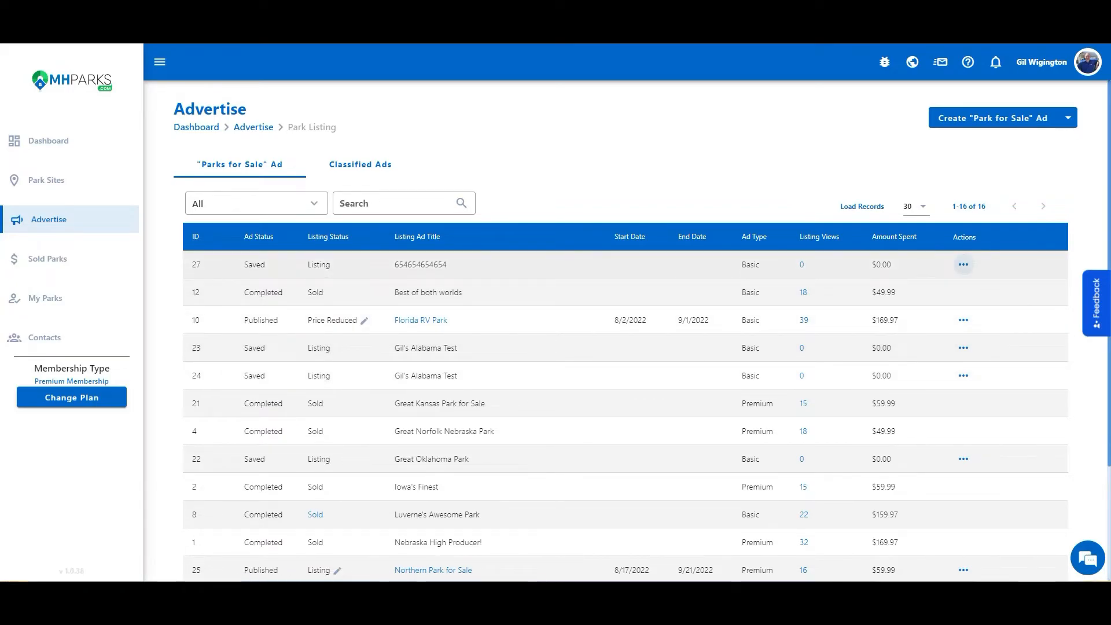
{"action": "left_click", "coordinate": [963, 265]}
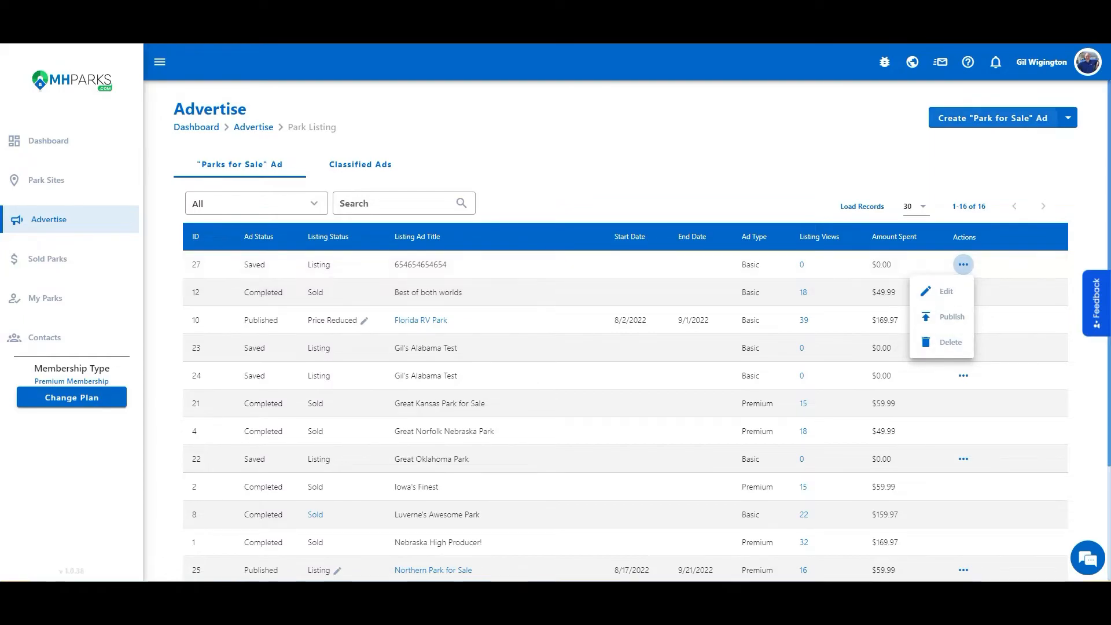
- Start a new "Park for Sale" ad and select the claimed Wright Mobile Home Park in Mullen, Nebraska, on the map
{"action": "left_click", "coordinate": [992, 118]}
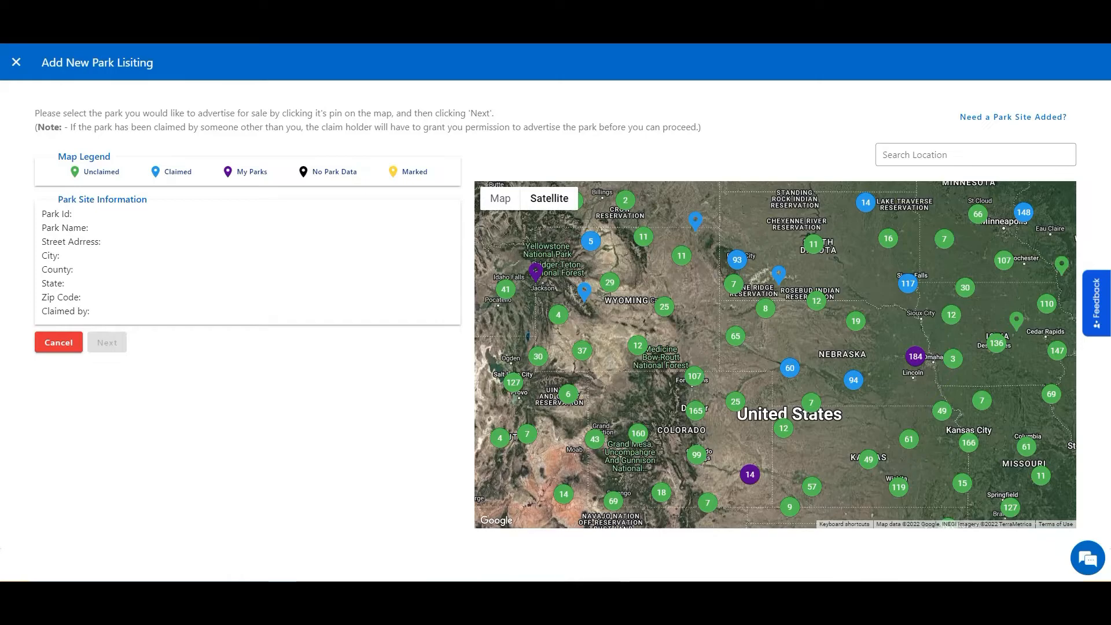
{"action": "scroll", "coordinate": [828, 315], "scroll_direction": "up", "scroll_amount": 1}
{"action": "scroll", "coordinate": [764, 335], "scroll_direction": "up", "scroll_amount": 2}
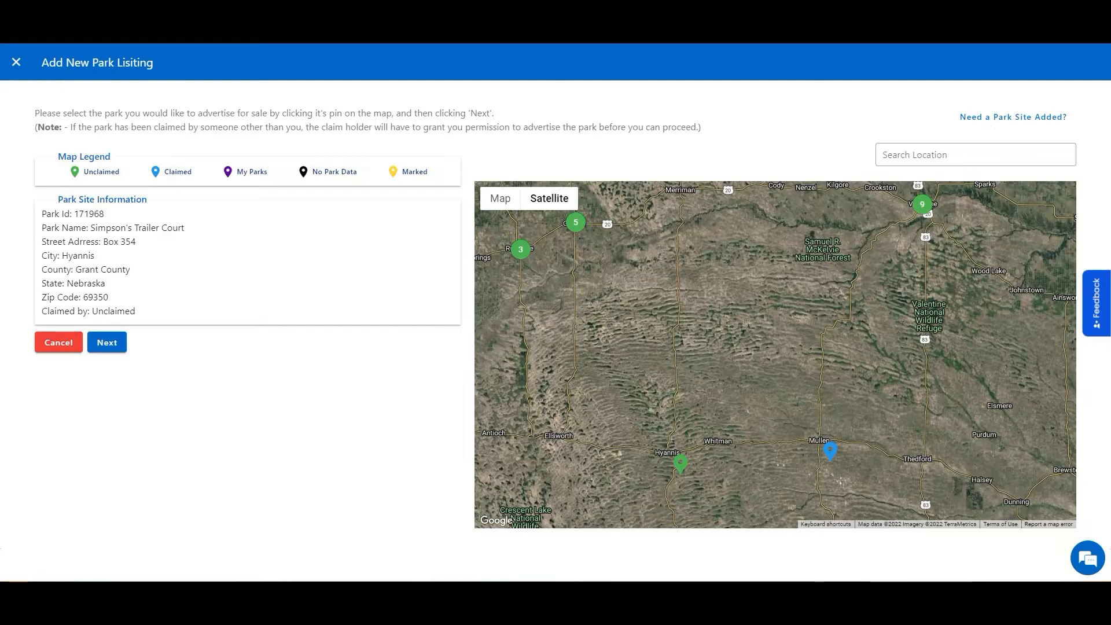
{"action": "left_click", "coordinate": [830, 450]}
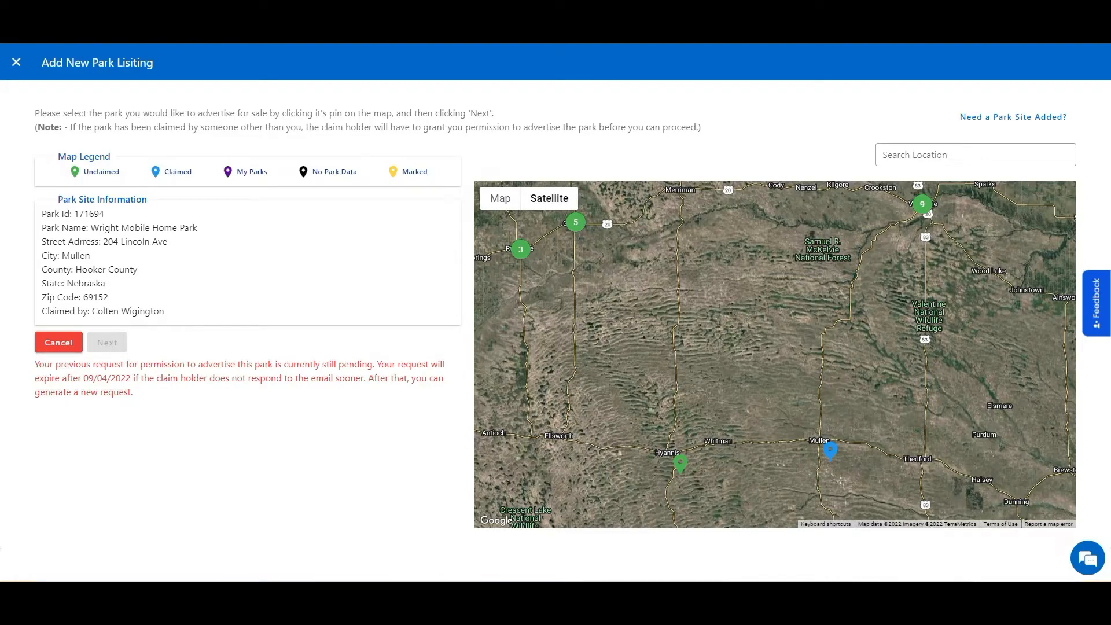
- Check the claimed park in Gothenburg, Nebraska, and select the unclaimed L&L Mobile Home Park there to continue to its details
{"action": "scroll", "coordinate": [841, 428], "scroll_direction": "down", "scroll_amount": 3}
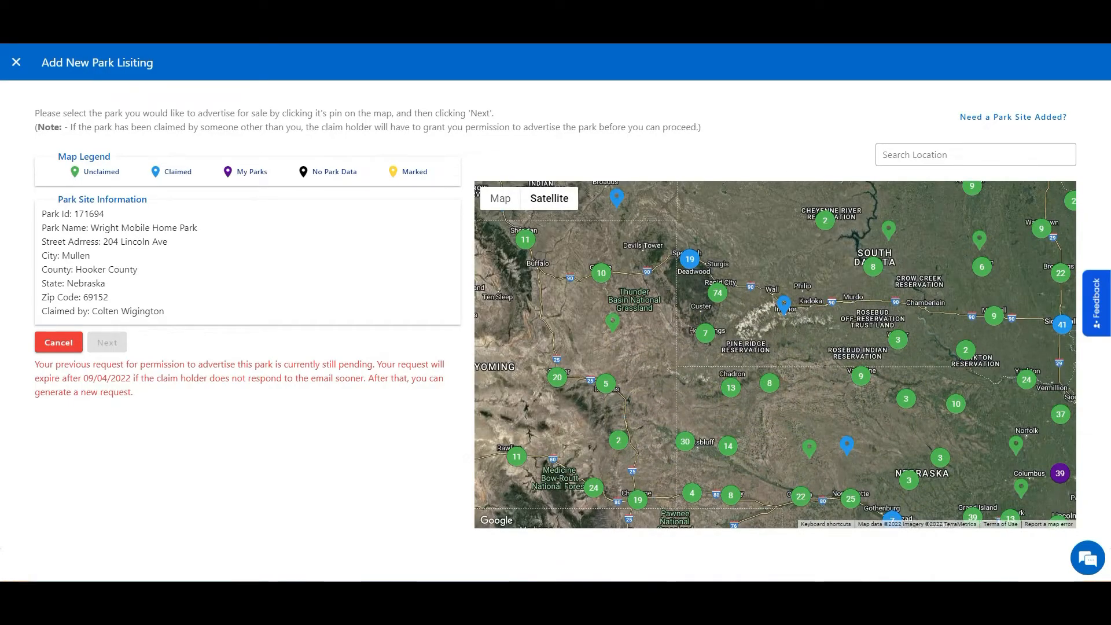
{"action": "left_click_drag", "start_coordinate": [842, 428], "coordinate": [856, 331]}
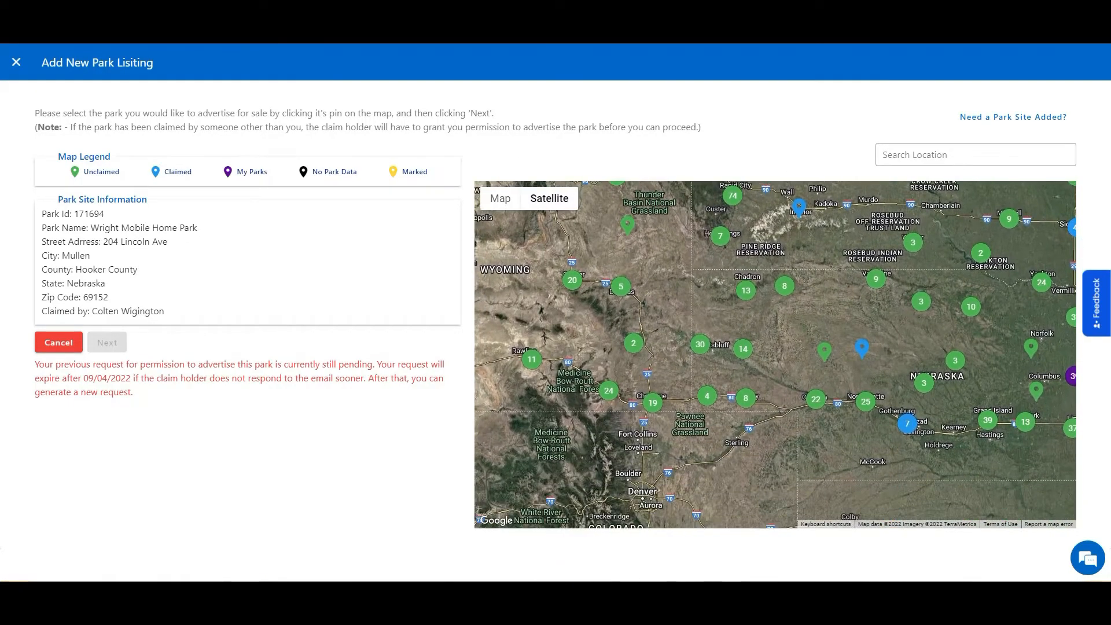
{"action": "scroll", "coordinate": [958, 444], "scroll_direction": "up", "scroll_amount": 3}
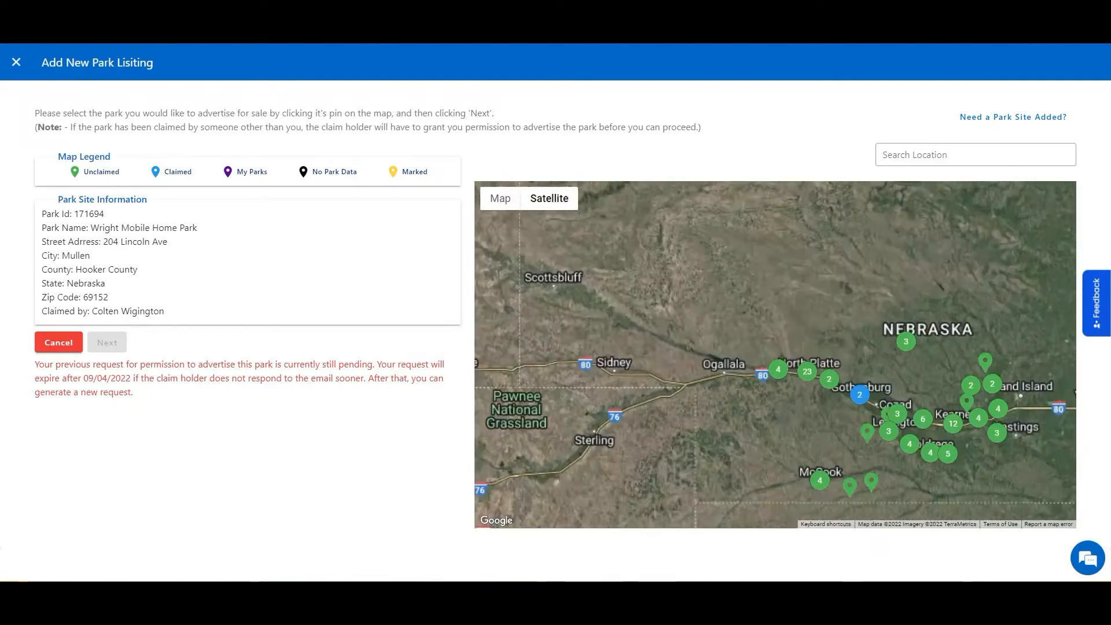
{"action": "scroll", "coordinate": [725, 317], "scroll_direction": "up", "scroll_amount": 3}
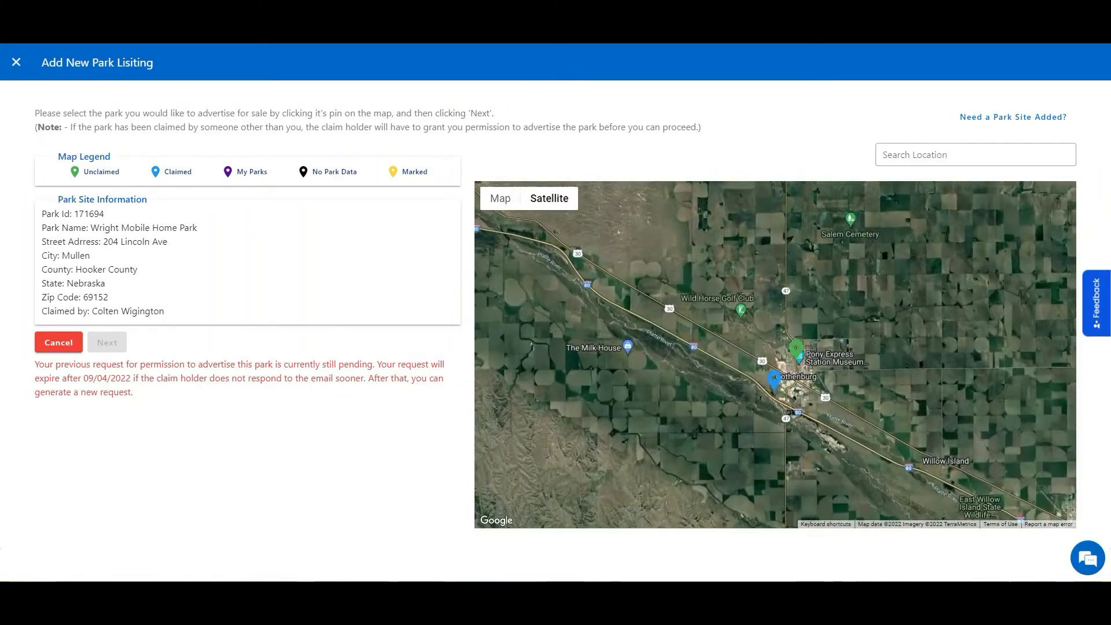
{"action": "left_click", "coordinate": [775, 381]}
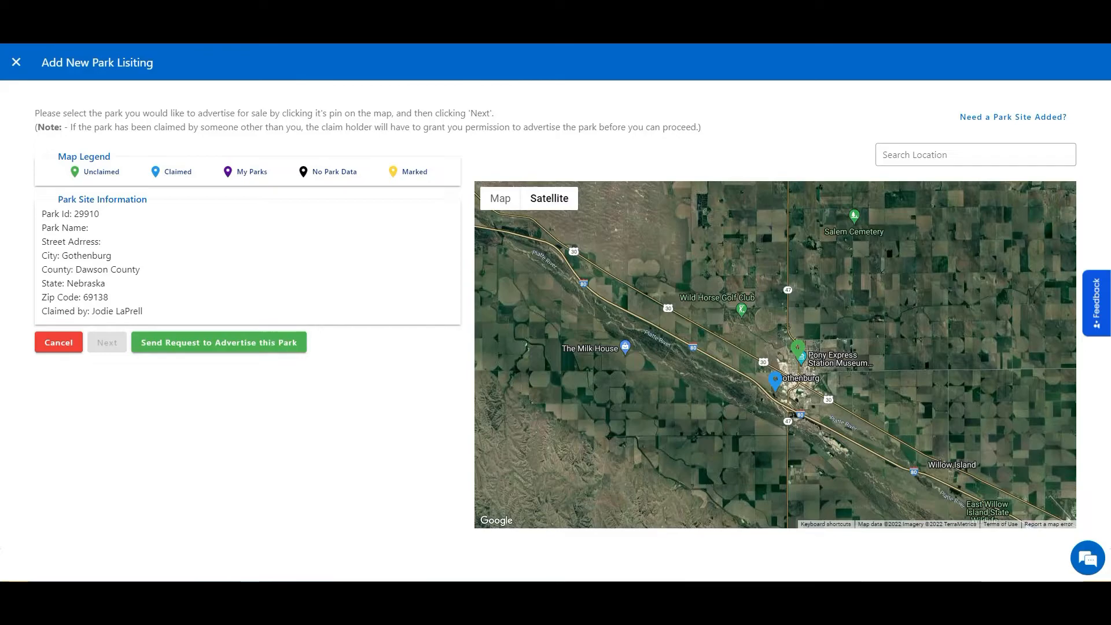
{"action": "left_click", "coordinate": [797, 349]}
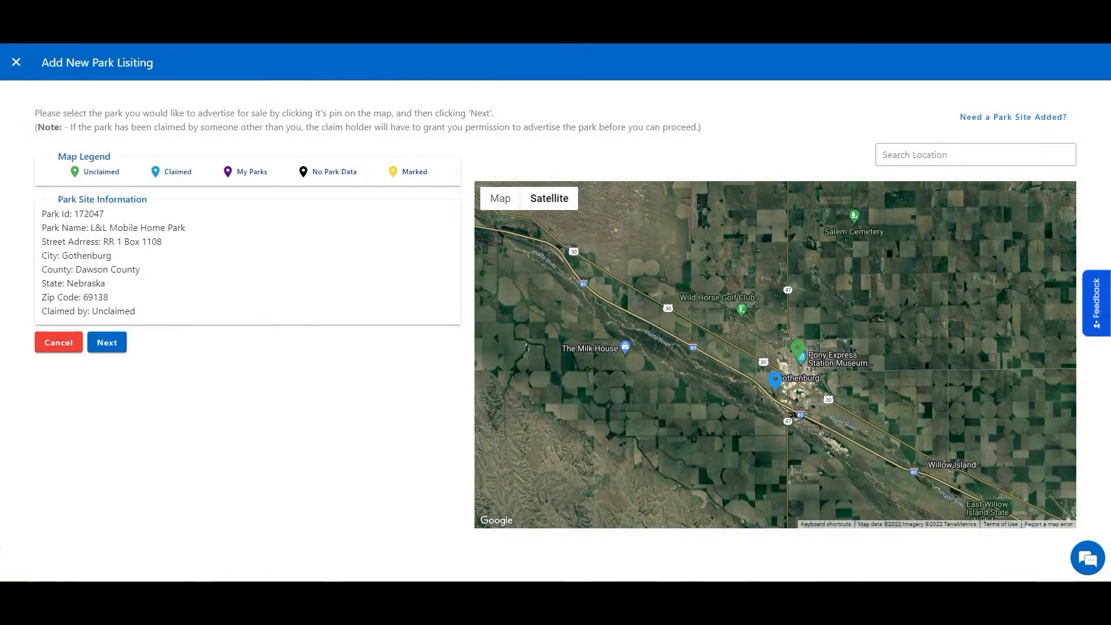
{"action": "left_click", "coordinate": [107, 341]}
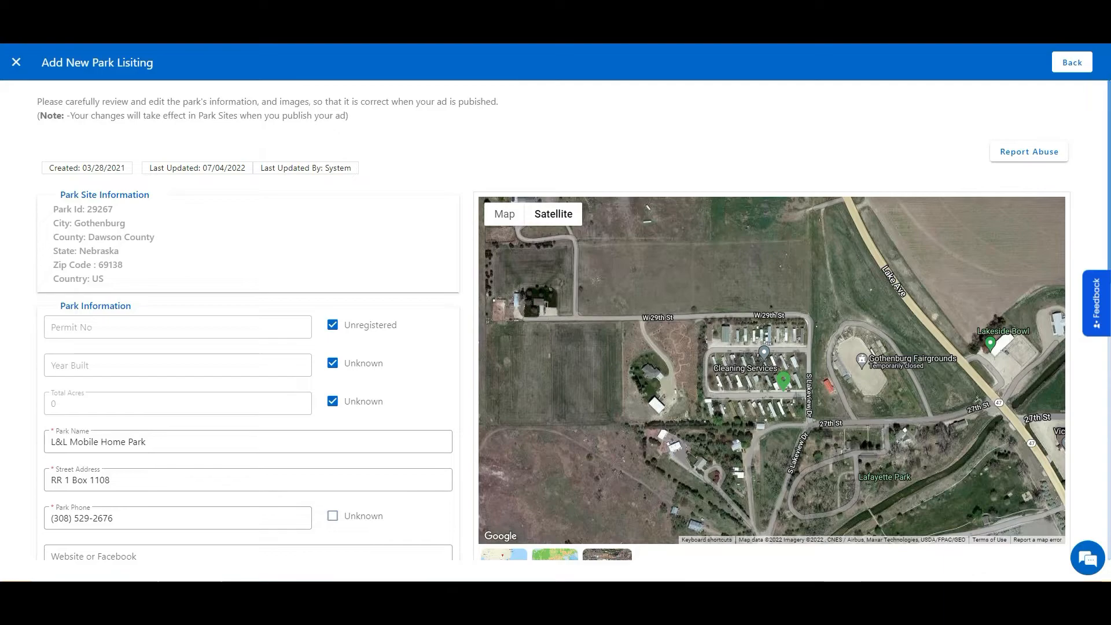
- Review the park's information, amenities and lot basics, briefly toggling the Unknown option for total acres
{"action": "scroll", "coordinate": [555, 330], "scroll_direction": "down", "scroll_amount": 2}
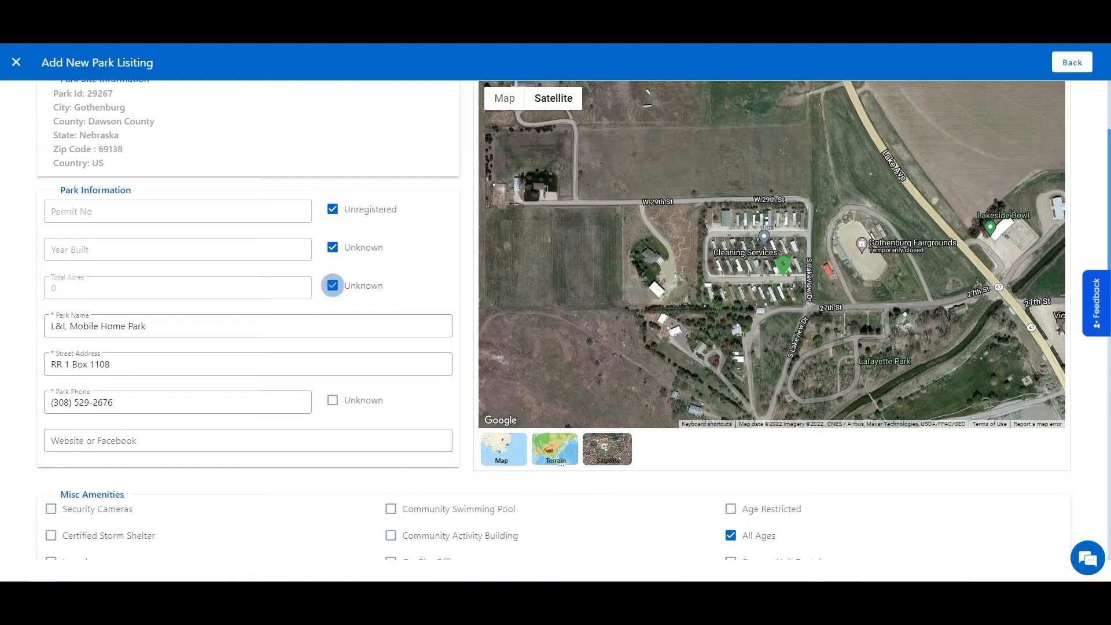
{"action": "left_click", "coordinate": [332, 285]}
{"action": "left_click", "coordinate": [332, 285]}
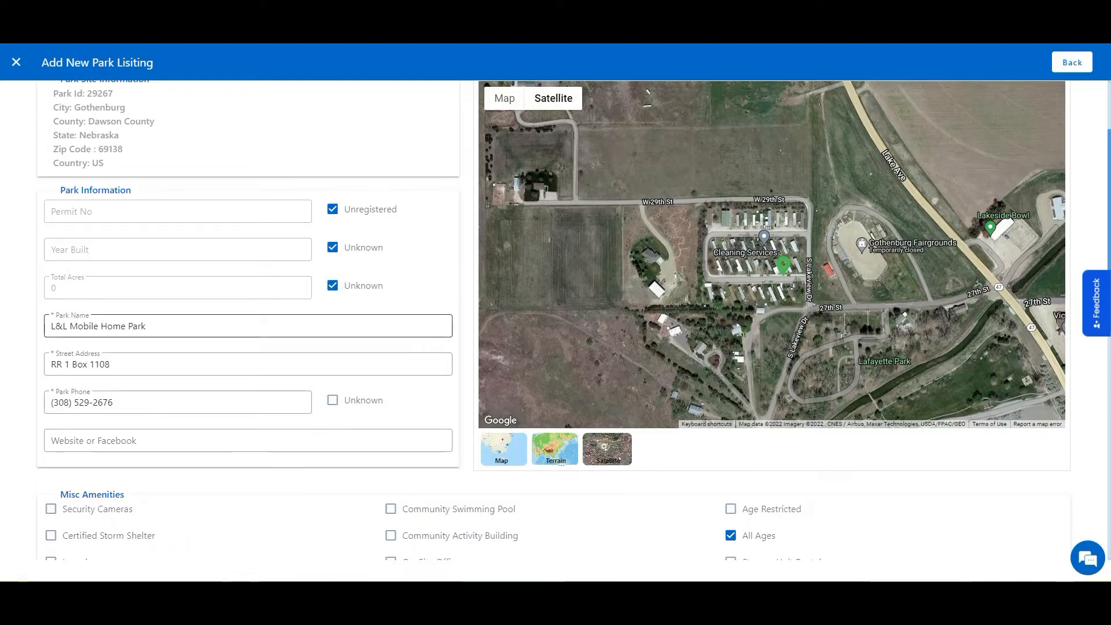
{"action": "scroll", "coordinate": [249, 327], "scroll_direction": "down", "scroll_amount": 1}
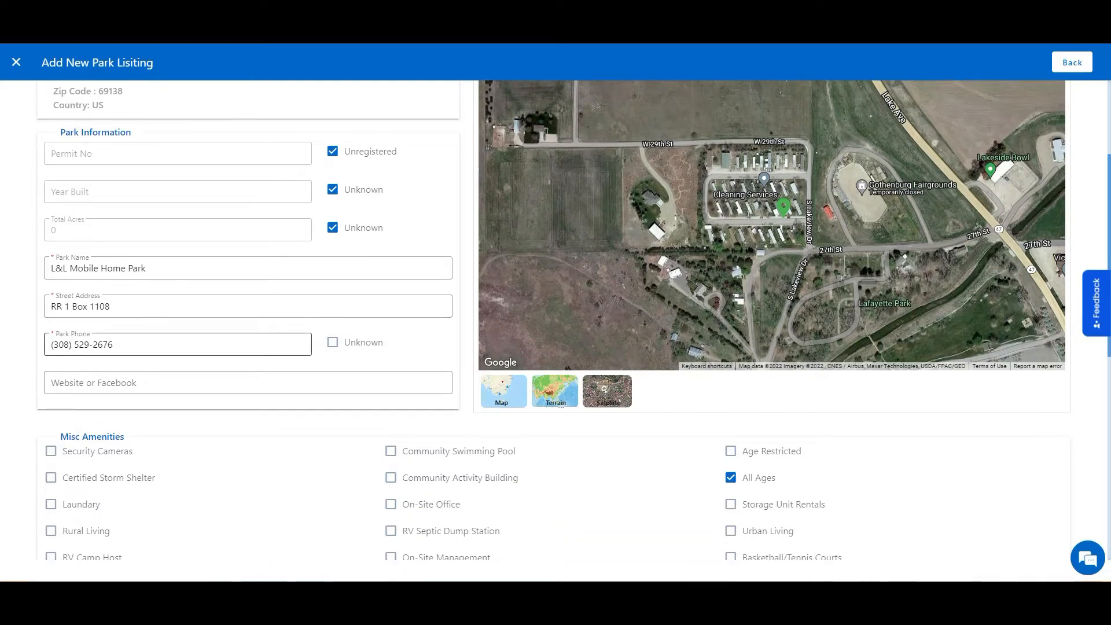
{"action": "scroll", "coordinate": [174, 344], "scroll_direction": "down", "scroll_amount": 1}
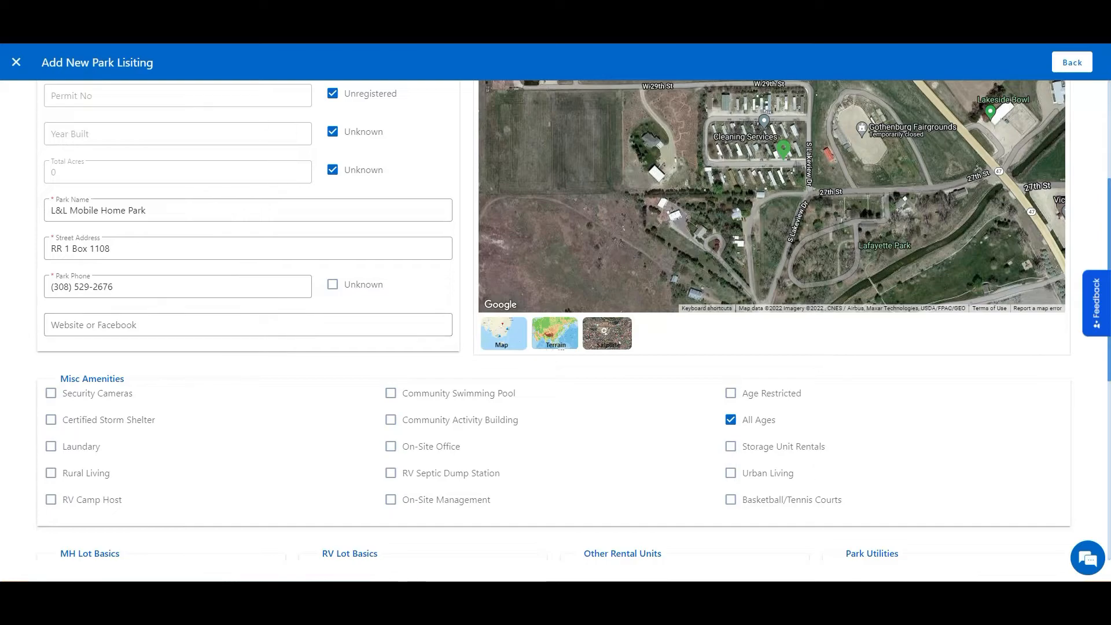
{"action": "scroll", "coordinate": [556, 329], "scroll_direction": "down", "scroll_amount": 3}
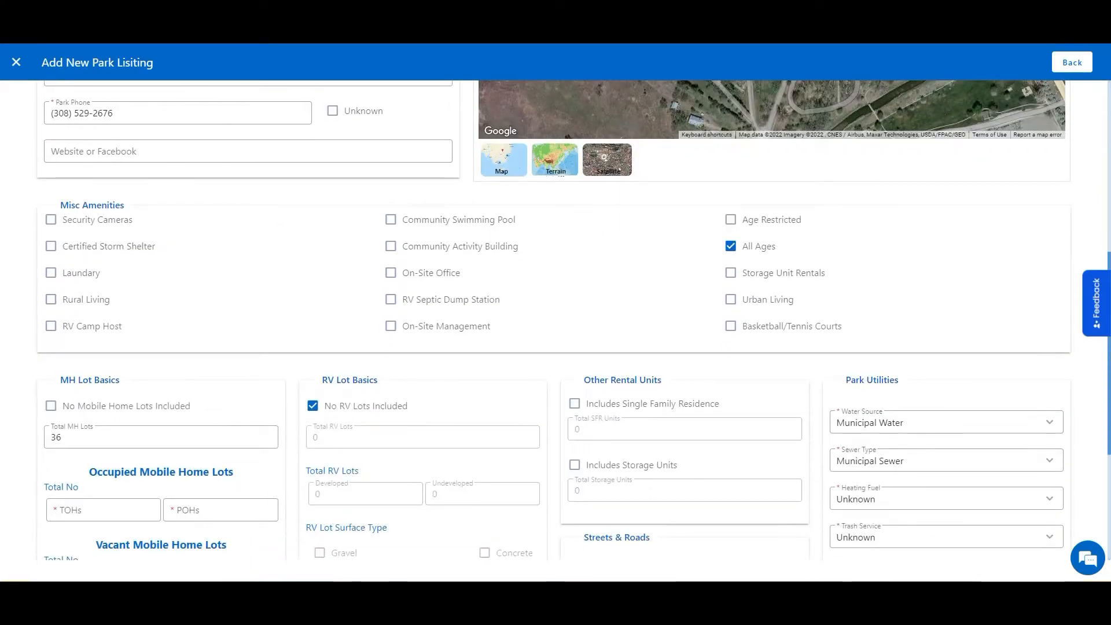
{"action": "scroll", "coordinate": [555, 330], "scroll_direction": "down", "scroll_amount": 3}
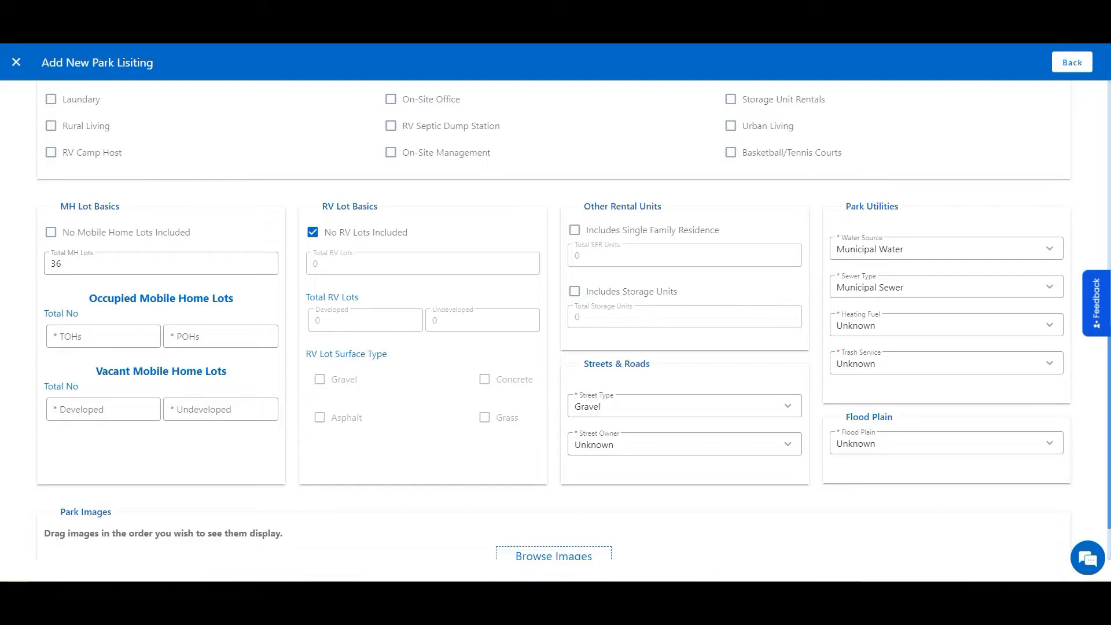
- Set the street type to Gravel and the street owner to Unknown
{"action": "left_click", "coordinate": [685, 406]}
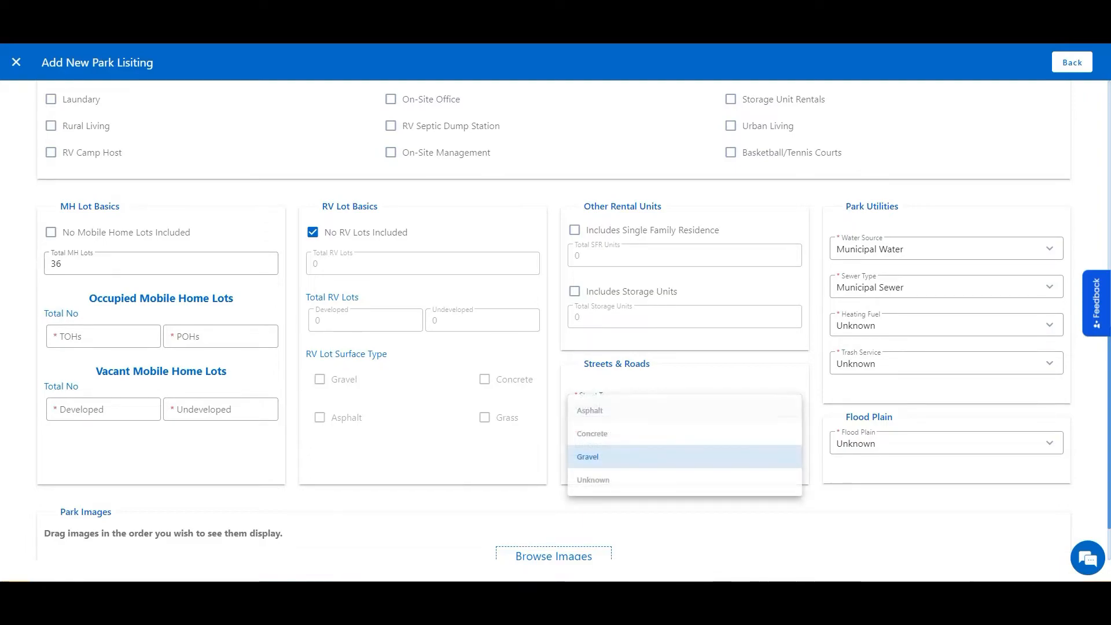
{"action": "left_click", "coordinate": [685, 456]}
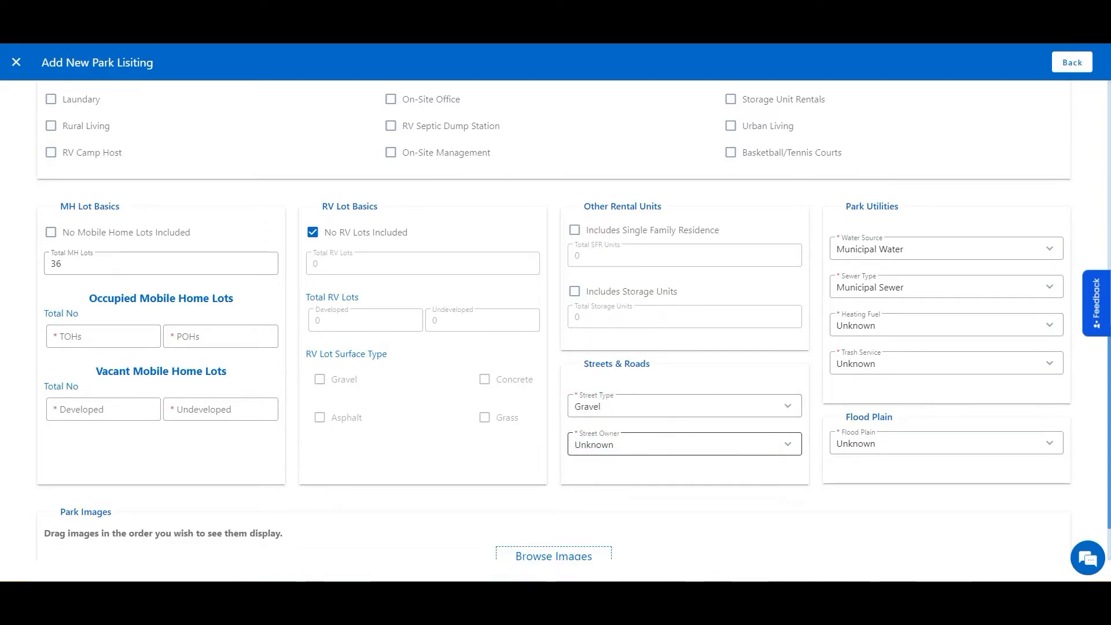
{"action": "left_click", "coordinate": [684, 444]}
{"action": "left_click", "coordinate": [684, 495]}
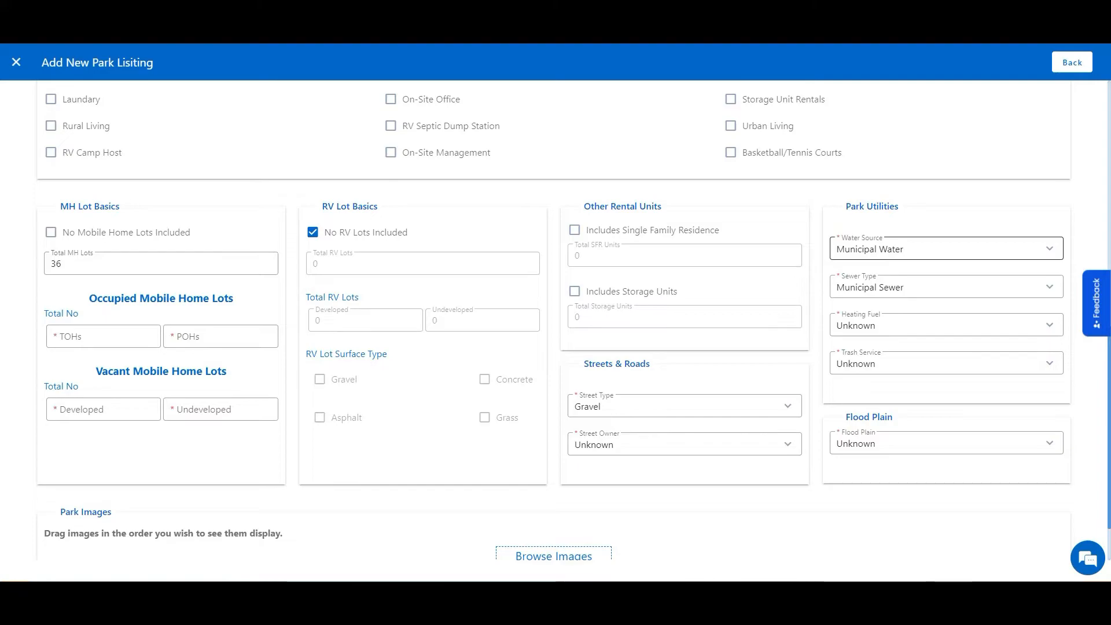
- Set the utilities to Municipal Water and Municipal Sewer, with heating fuel, trash service and flood plain as Unknown
{"action": "left_click", "coordinate": [946, 248]}
{"action": "left_click", "coordinate": [946, 253]}
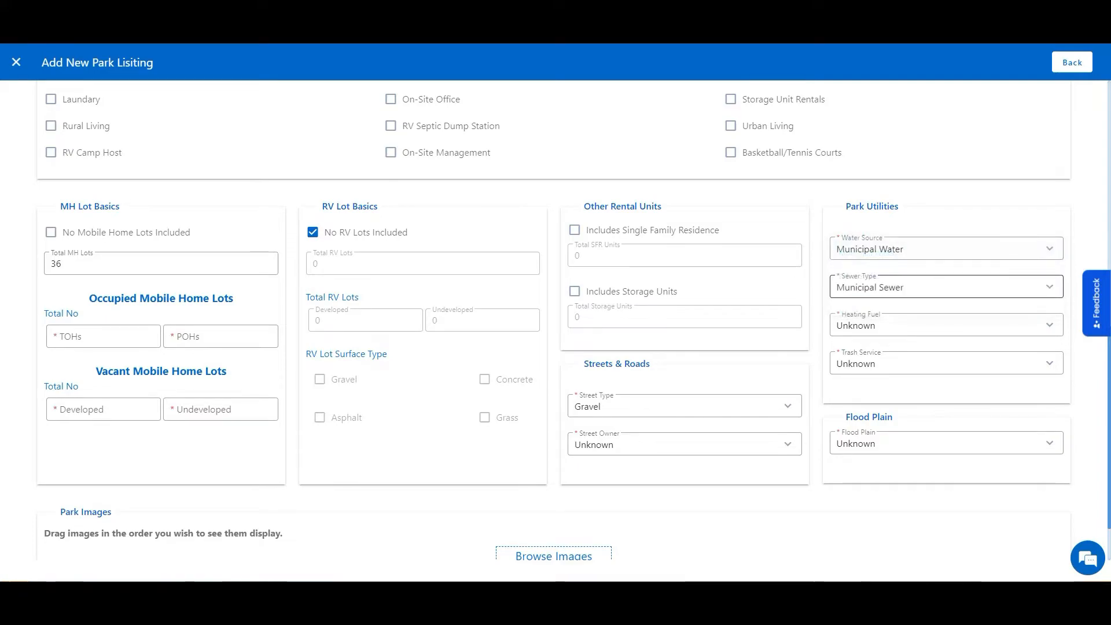
{"action": "left_click", "coordinate": [946, 287]}
{"action": "left_click", "coordinate": [946, 291]}
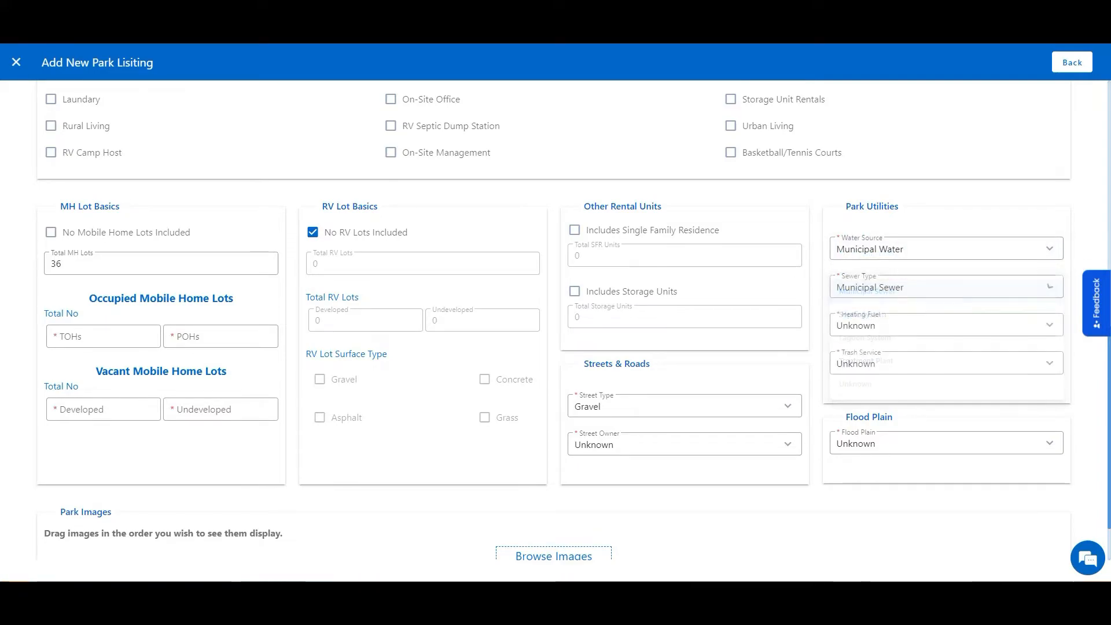
{"action": "left_click", "coordinate": [946, 325]}
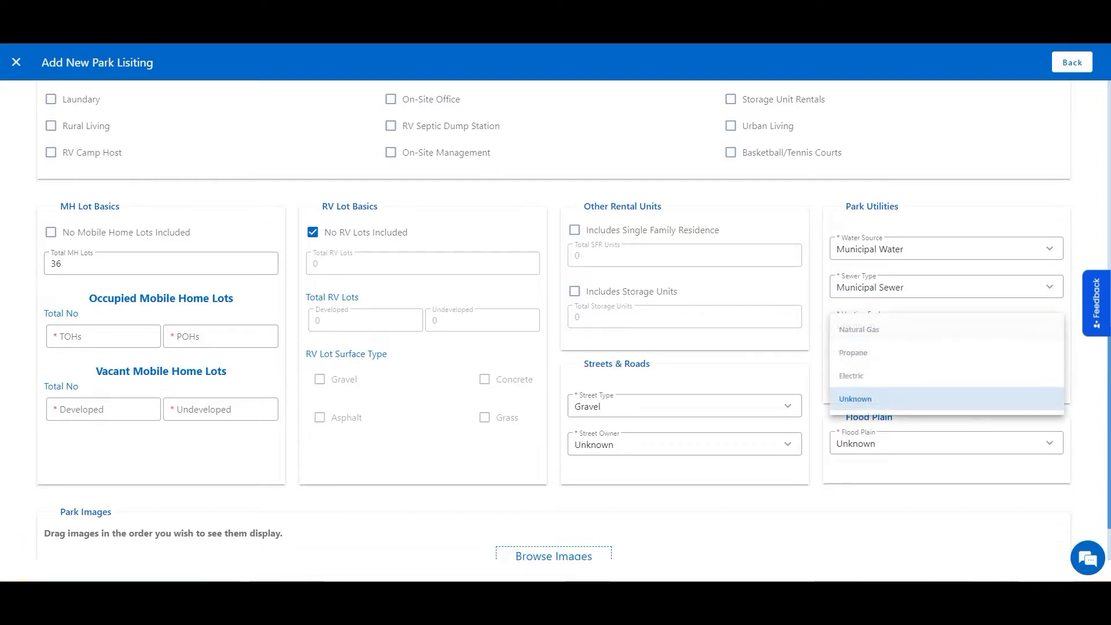
{"action": "left_click", "coordinate": [946, 399]}
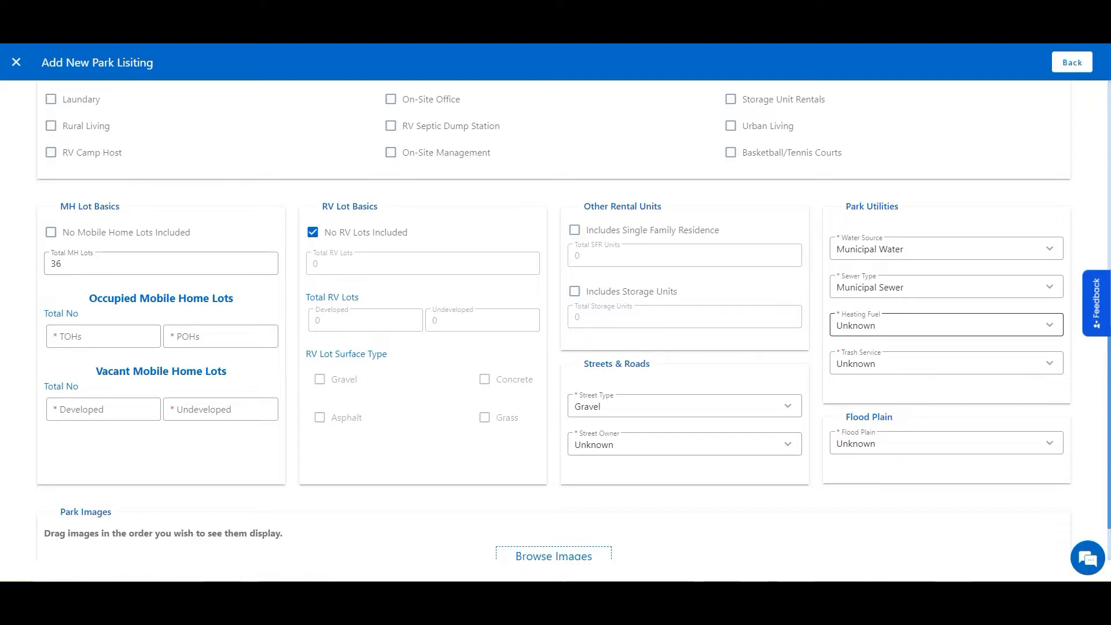
{"action": "left_click", "coordinate": [946, 363]}
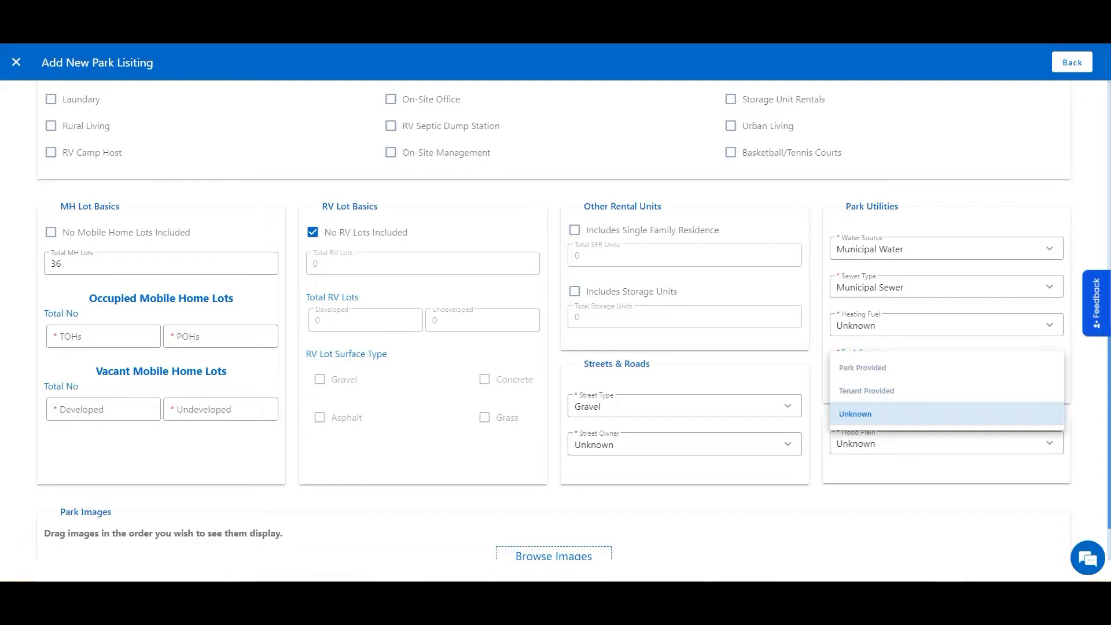
{"action": "left_click", "coordinate": [946, 413]}
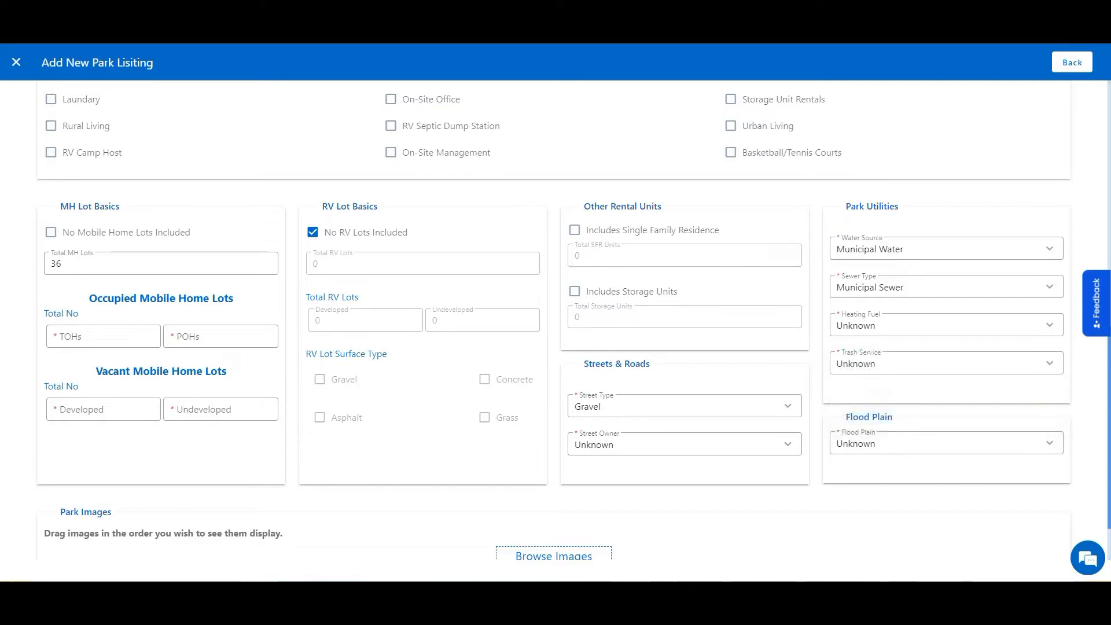
{"action": "left_click", "coordinate": [946, 442]}
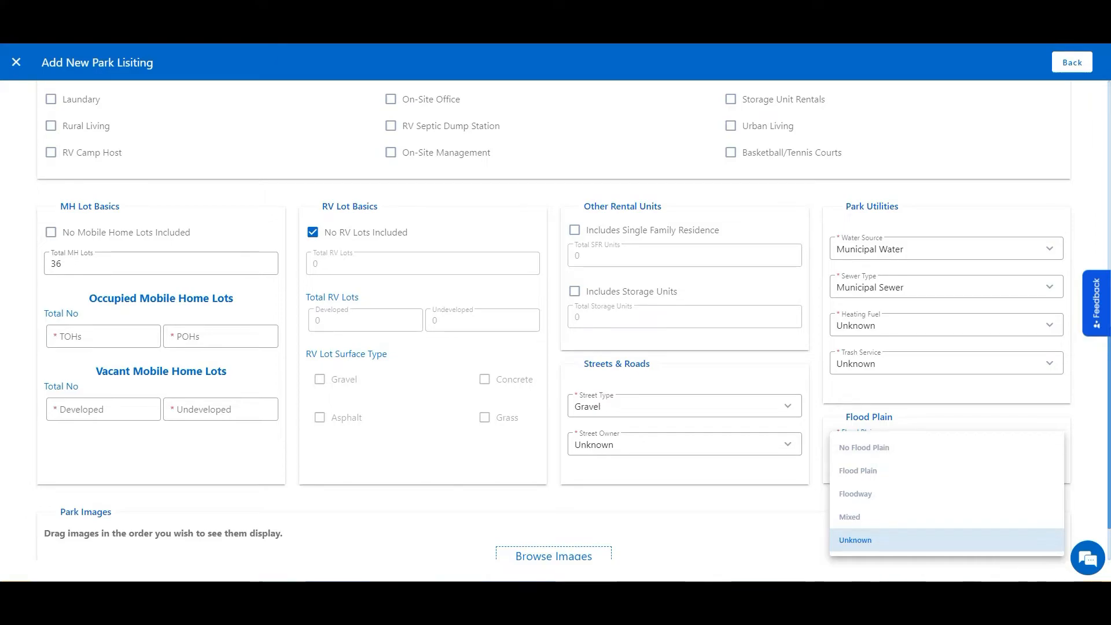
{"action": "left_click", "coordinate": [946, 540]}
- Add the Winnebago picture from the desktop to the park images
{"action": "scroll", "coordinate": [555, 333], "scroll_direction": "down", "scroll_amount": 2}
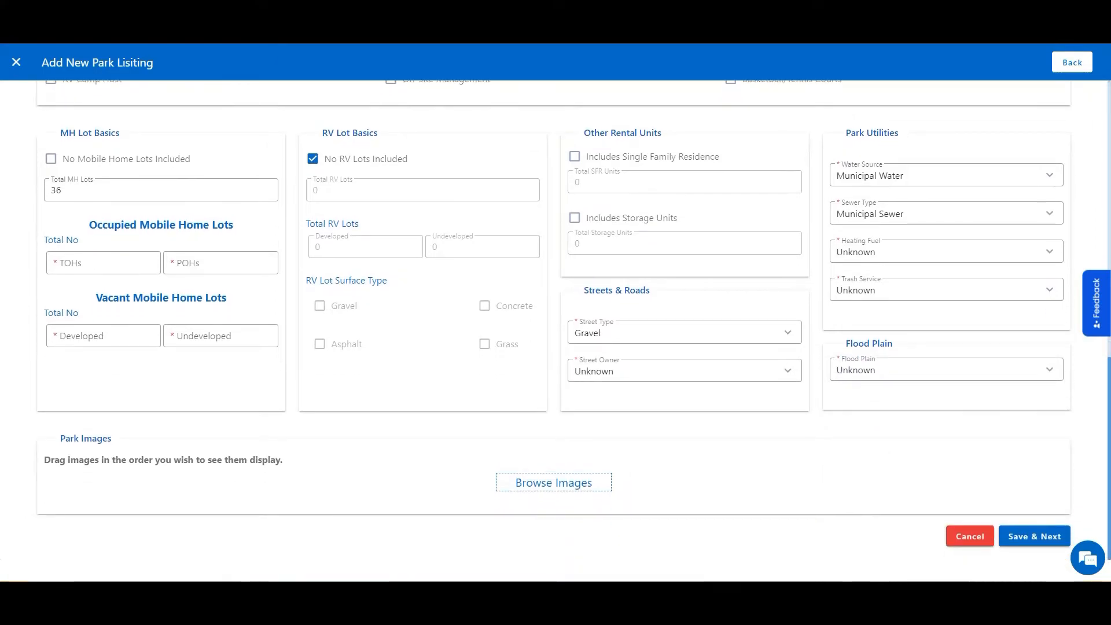
{"action": "left_click", "coordinate": [554, 482]}
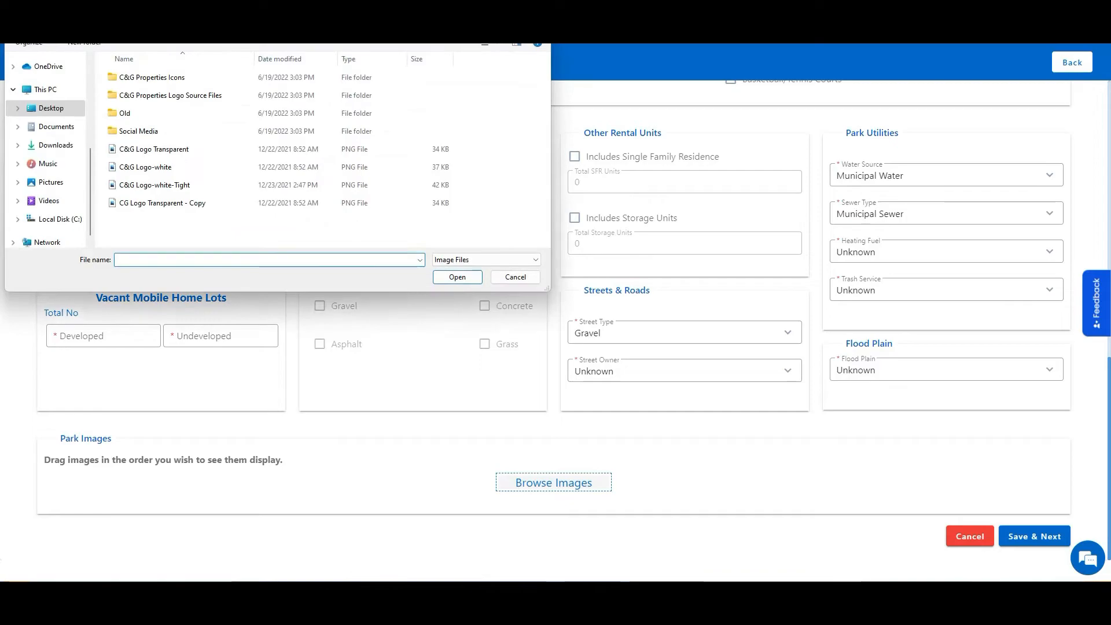
{"action": "left_click", "coordinate": [515, 277]}
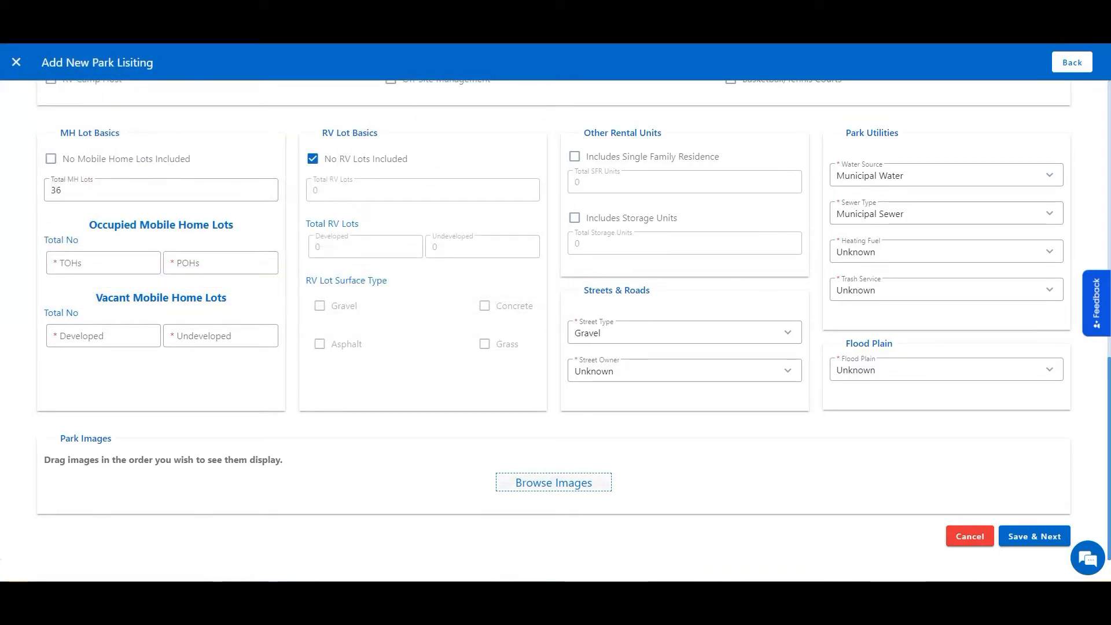
{"action": "left_click", "coordinate": [553, 483]}
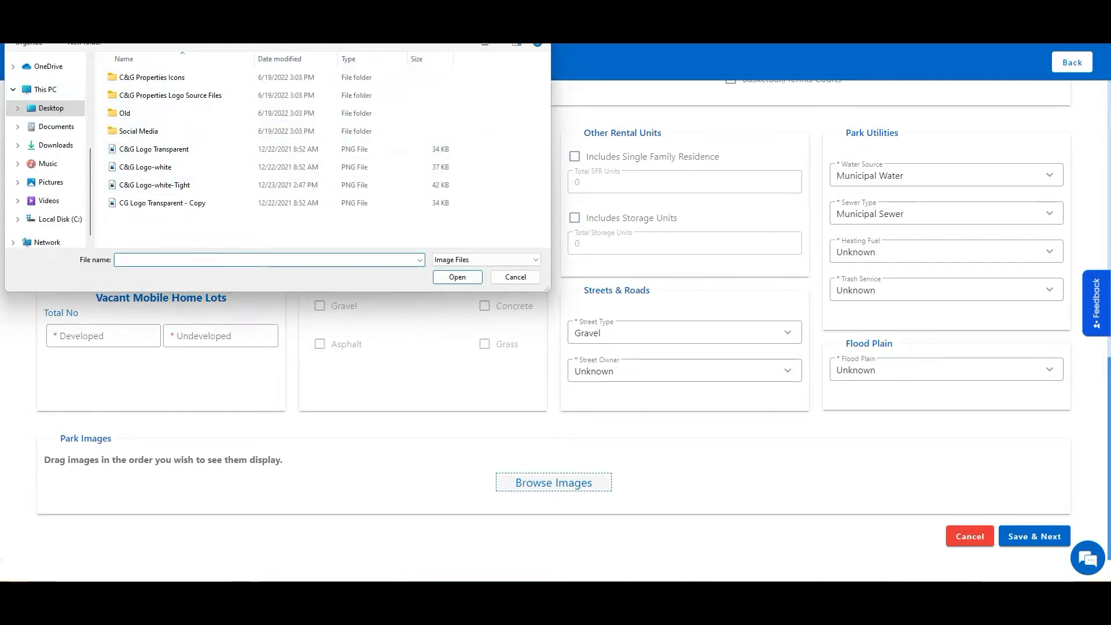
{"action": "scroll", "coordinate": [46, 145], "scroll_direction": "up", "scroll_amount": 2}
{"action": "scroll", "coordinate": [46, 144], "scroll_direction": "up", "scroll_amount": 4}
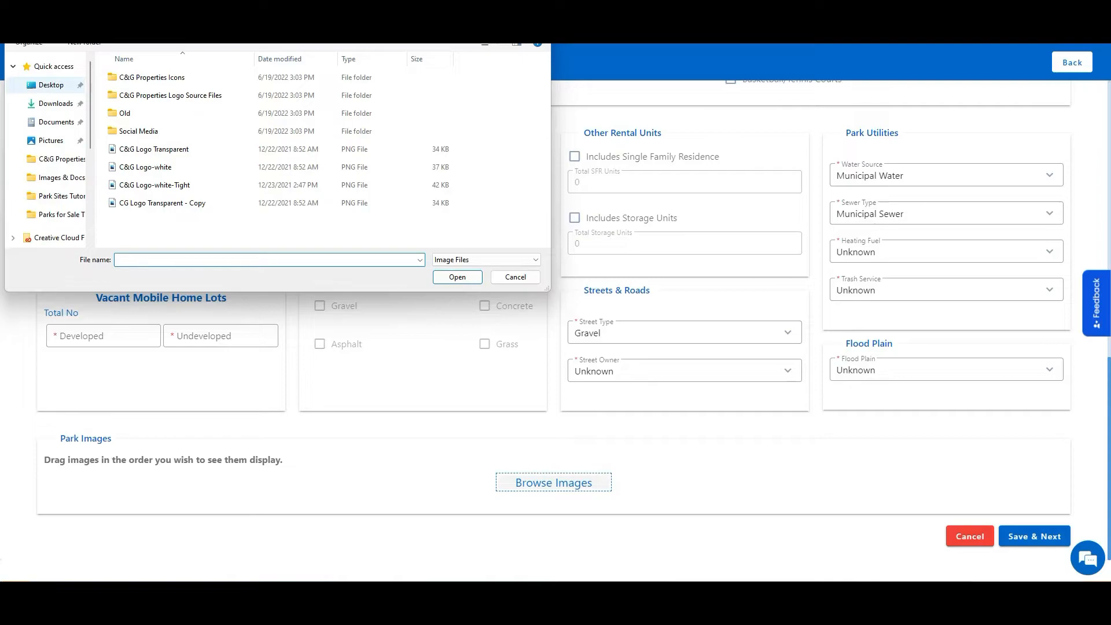
{"action": "left_click", "coordinate": [51, 84]}
{"action": "double_click", "coordinate": [199, 92]}
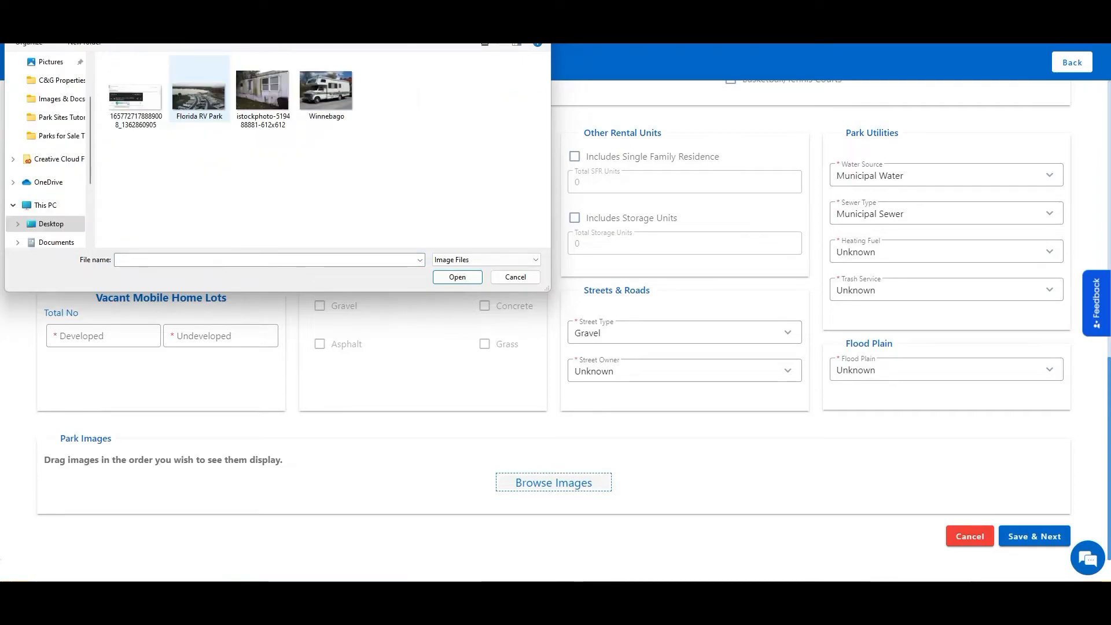
{"action": "left_click", "coordinate": [327, 93]}
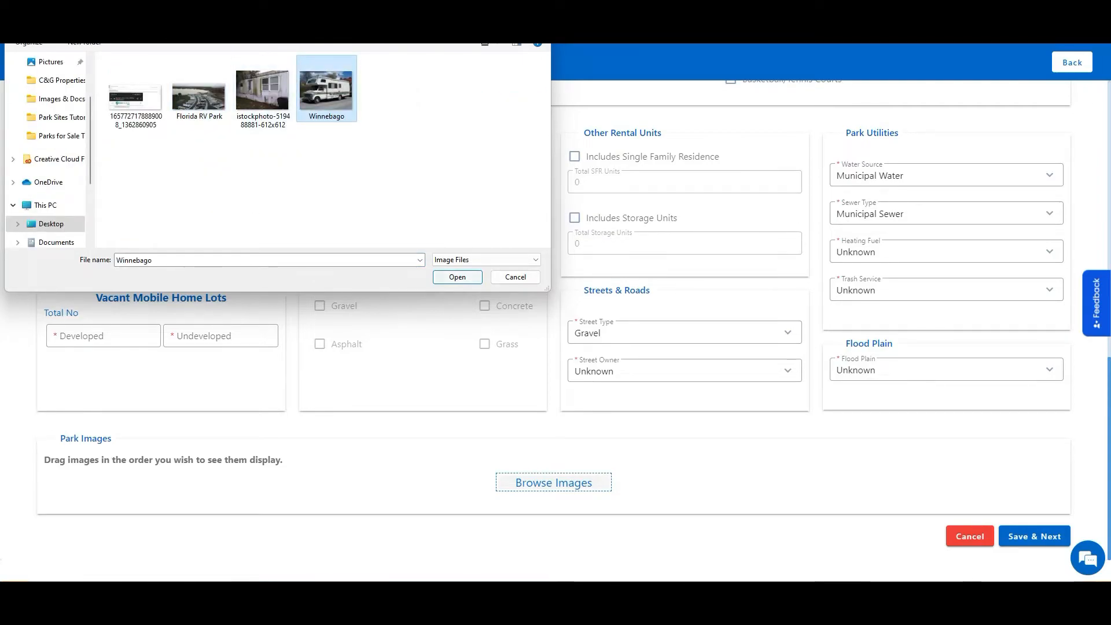
{"action": "left_click", "coordinate": [457, 277]}
{"action": "scroll", "coordinate": [553, 331], "scroll_direction": "down", "scroll_amount": 3}
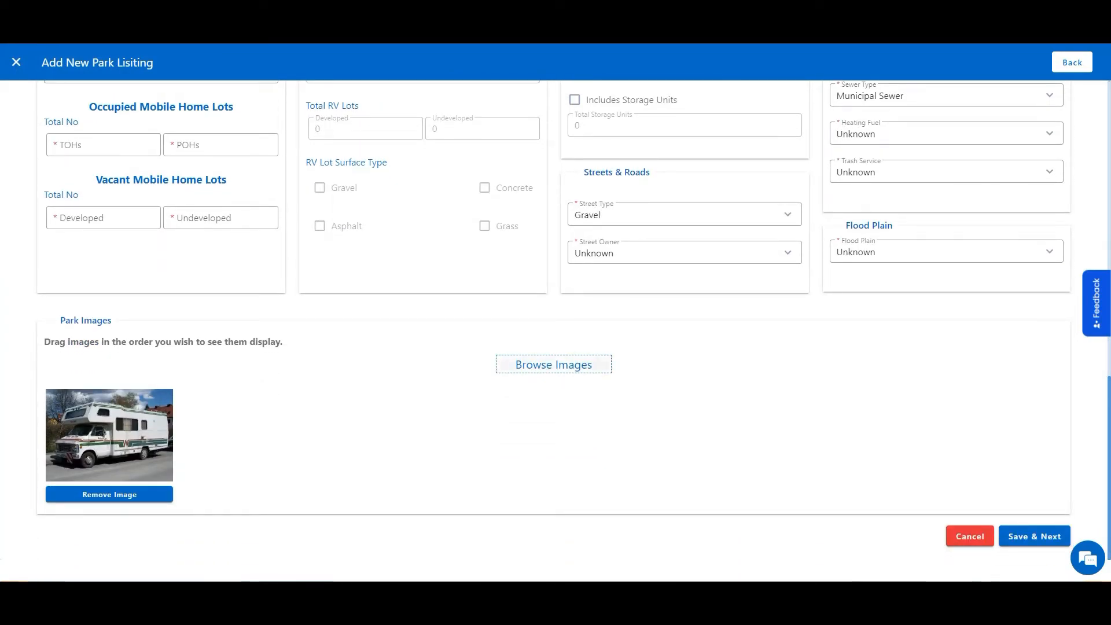
{"action": "left_click", "coordinate": [554, 364]}
{"action": "left_click", "coordinate": [263, 93]}
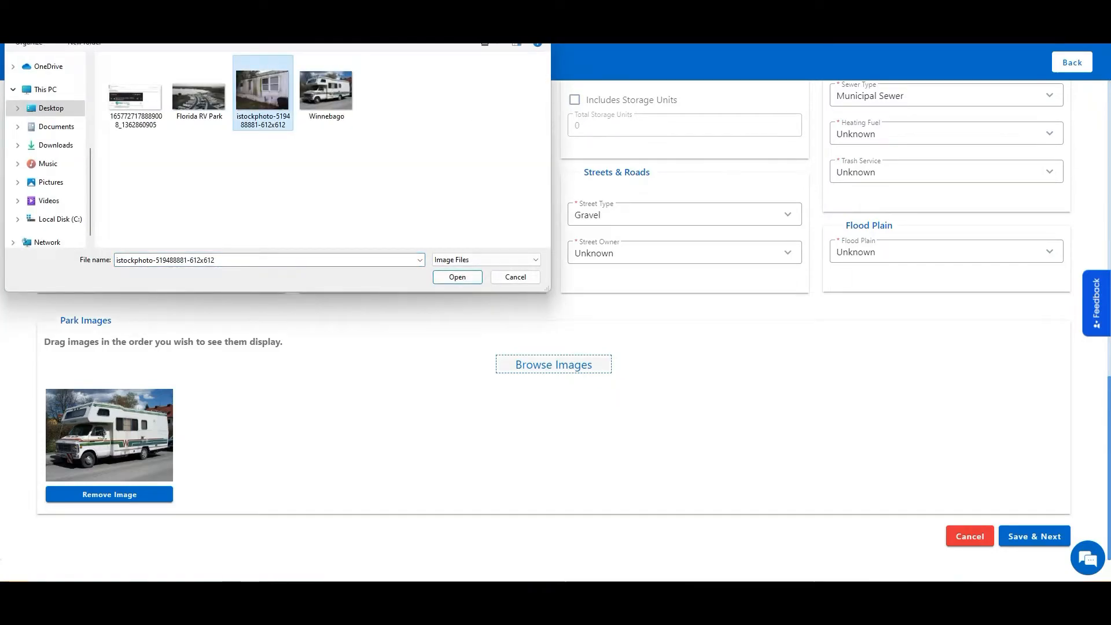
{"action": "double_click", "coordinate": [263, 93]}
{"action": "left_click_drag", "start_coordinate": [238, 435], "coordinate": [139, 420]}
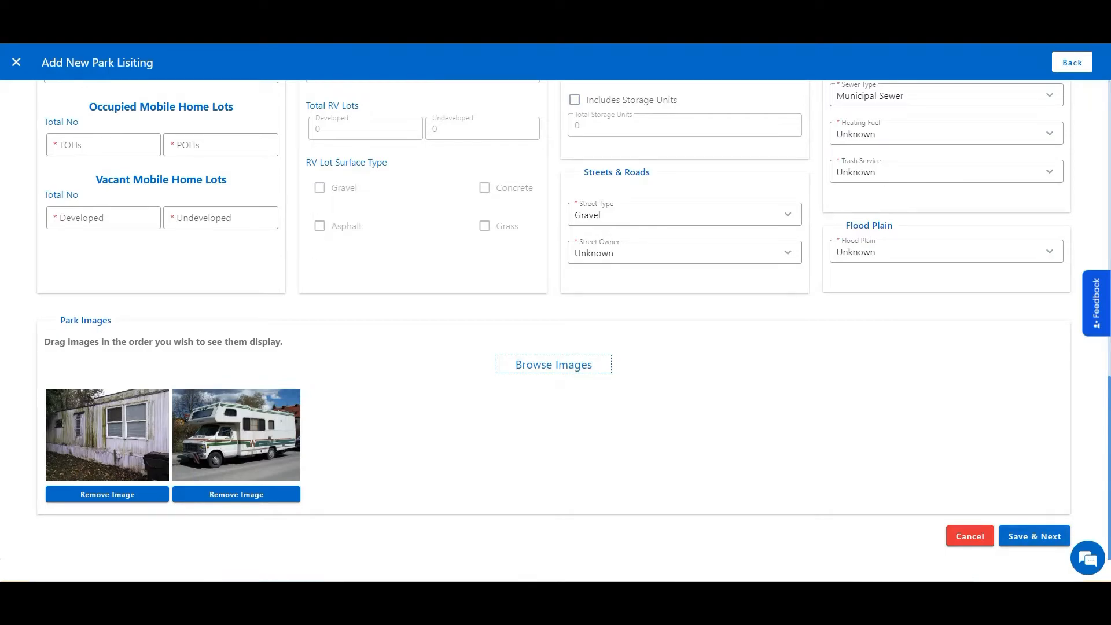
- Try to save the park details and continue to the next page
{"action": "scroll", "coordinate": [553, 331], "scroll_direction": "up", "scroll_amount": 3}
{"action": "scroll", "coordinate": [554, 331], "scroll_direction": "down", "scroll_amount": 3}
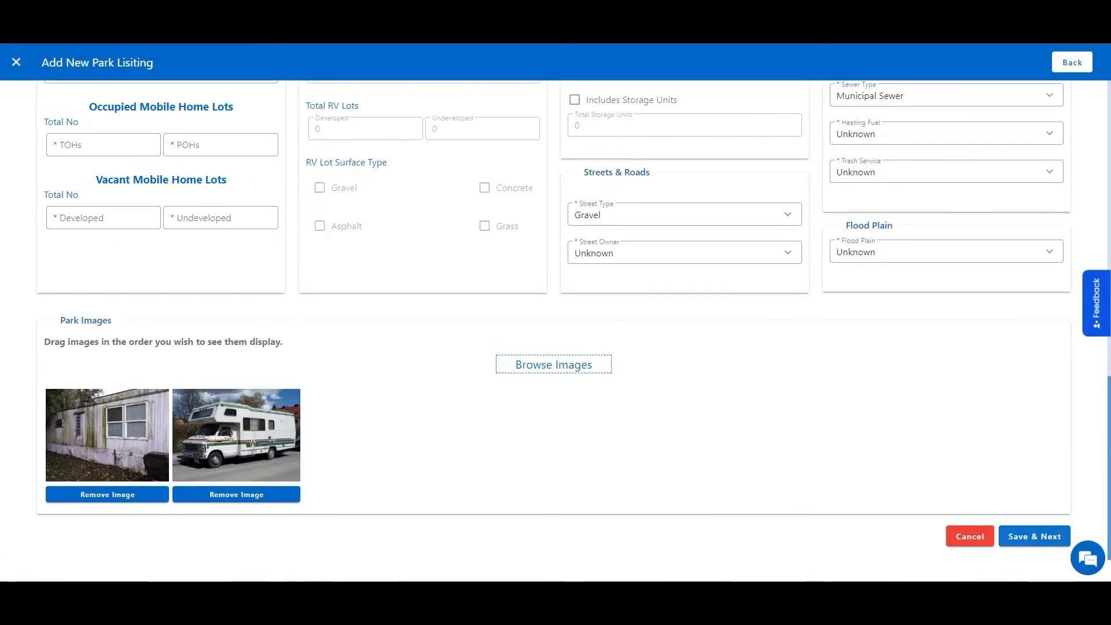
{"action": "left_click", "coordinate": [1034, 536]}
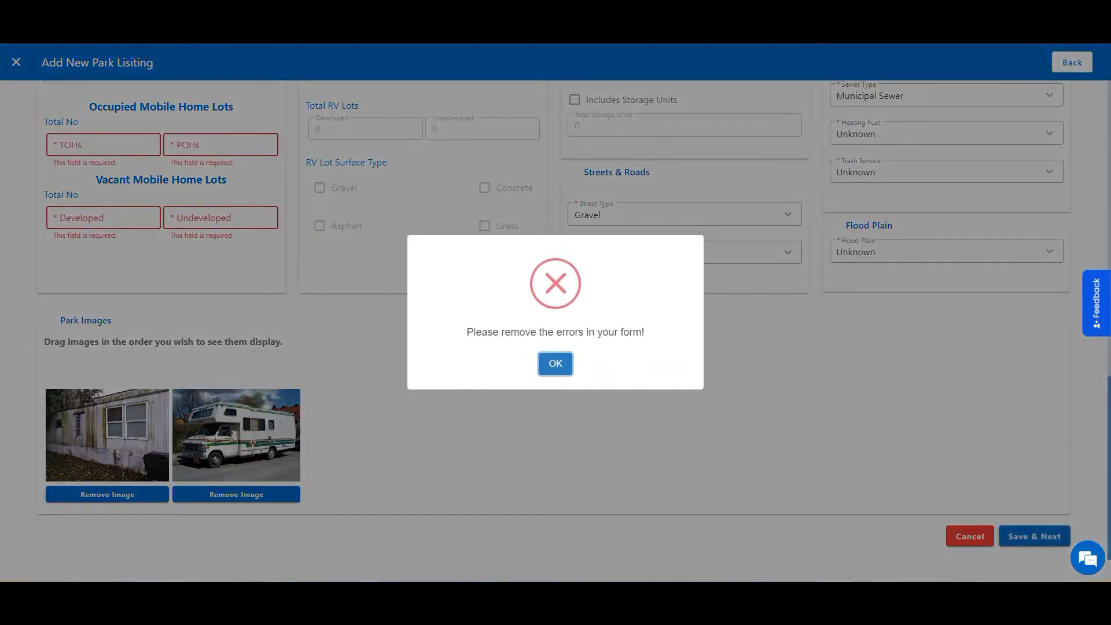
{"action": "key", "text": "Return"}
- Set the occupied mobile home lots to 36 TOHs and 0 POHs
{"action": "scroll", "coordinate": [554, 331], "scroll_direction": "up", "scroll_amount": 2}
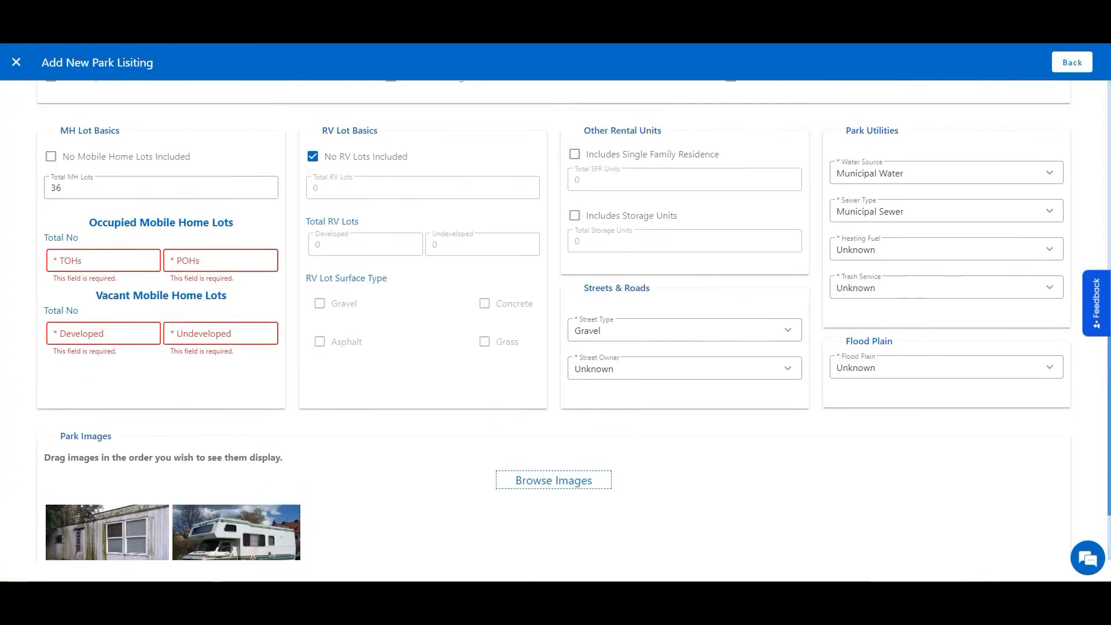
{"action": "left_click", "coordinate": [104, 260]}
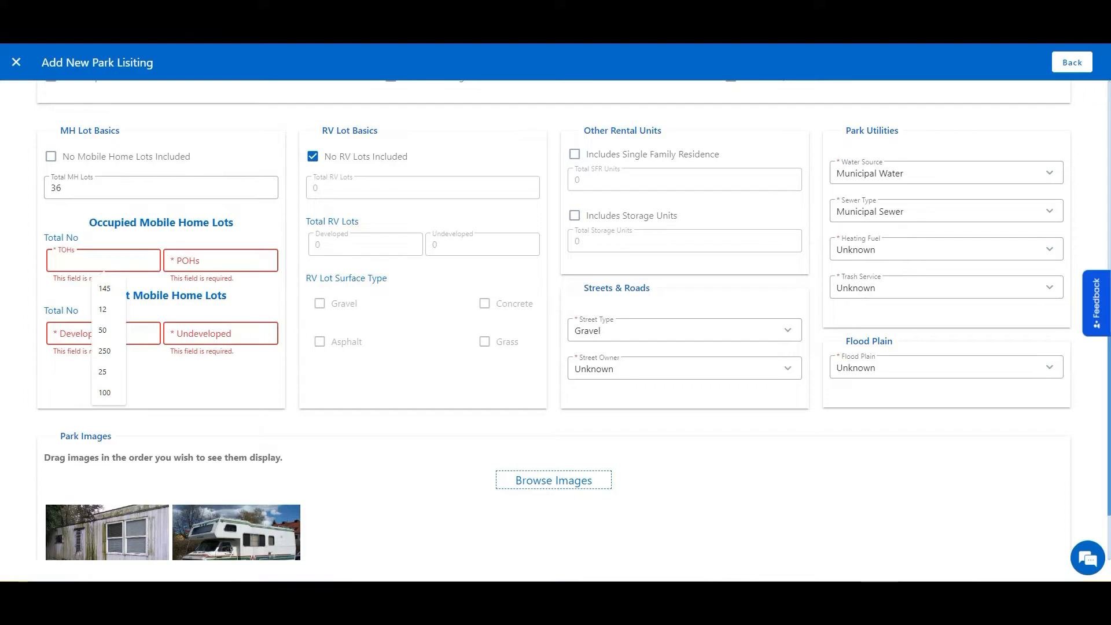
{"action": "type", "text": "36"}
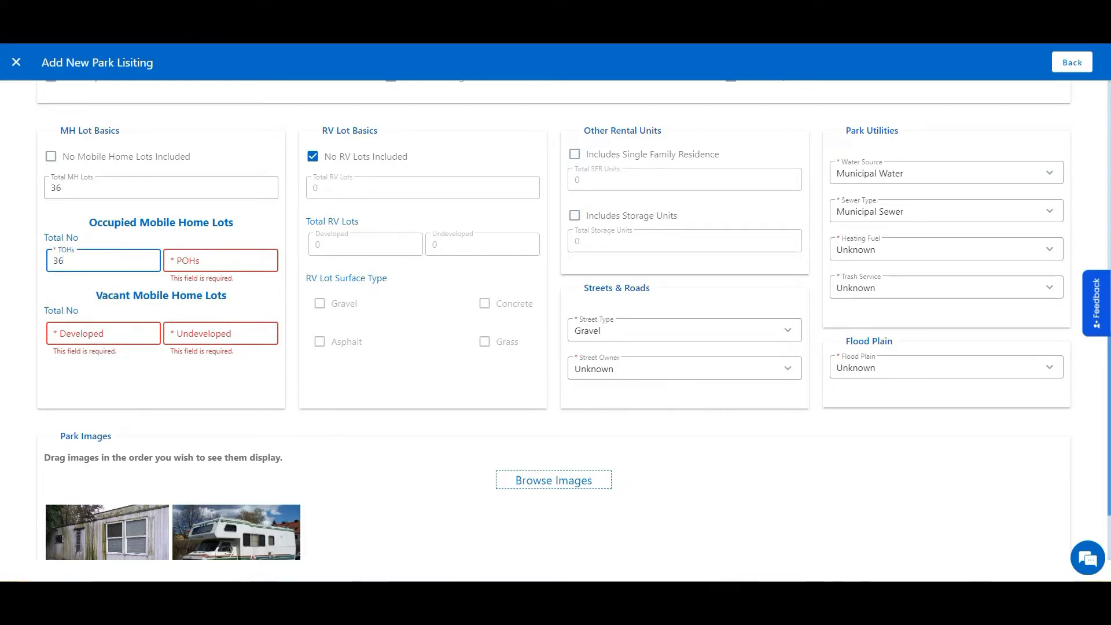
{"action": "key", "text": "Tab"}
{"action": "type", "text": "0"}
{"action": "key", "text": "Tab"}
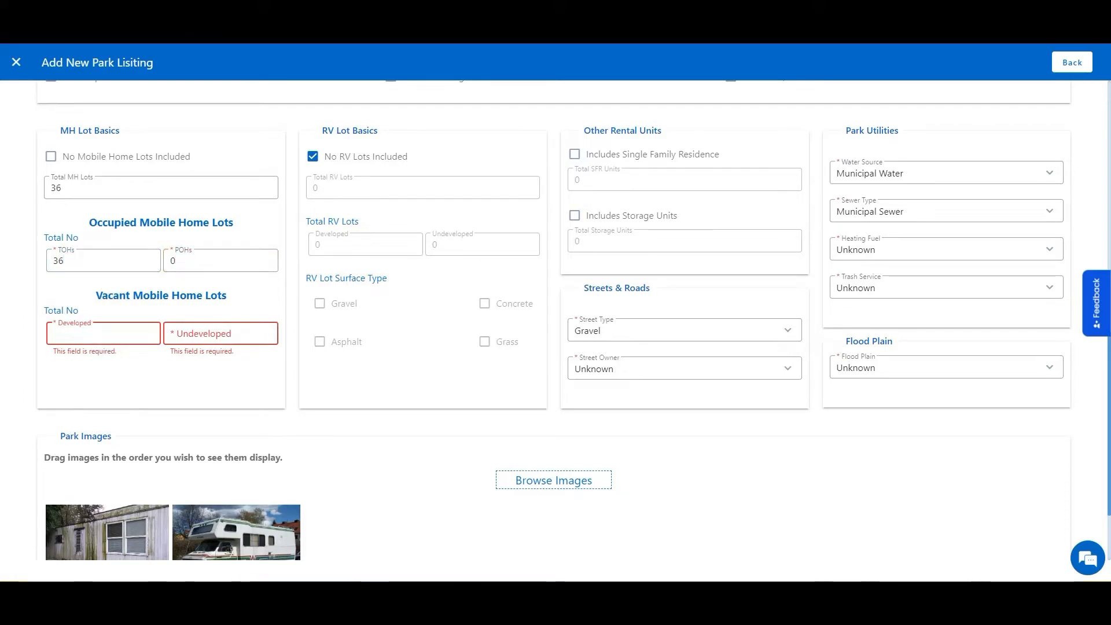
- Set the vacant mobile home lots to 0 developed and 0 undeveloped, and save to continue to the sale details
{"action": "type", "text": "0"}
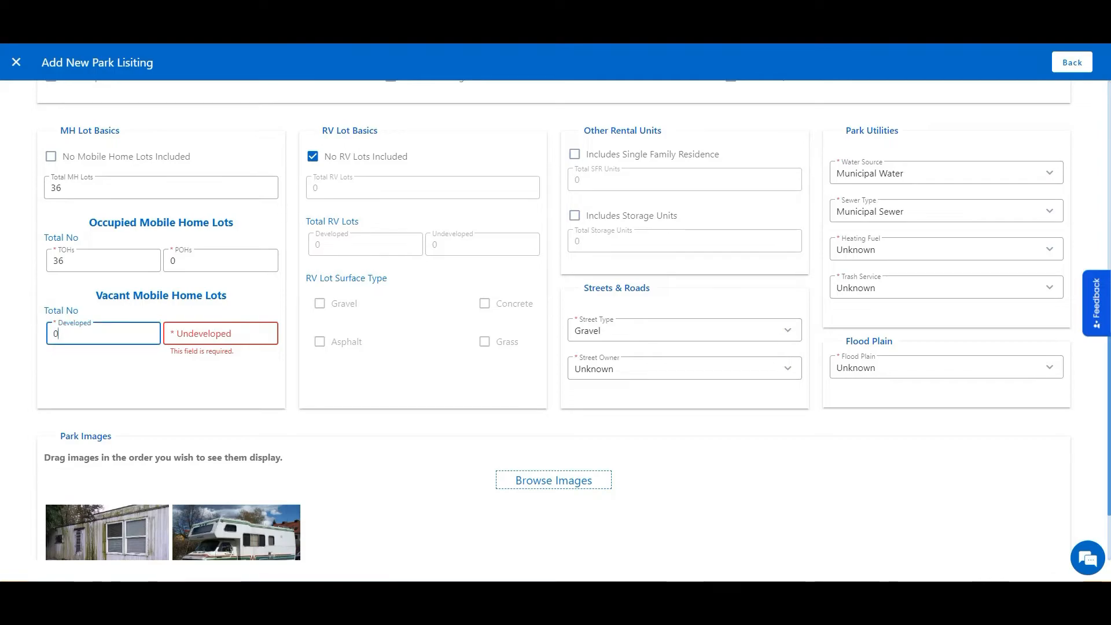
{"action": "key", "text": "Tab"}
{"action": "type", "text": "0"}
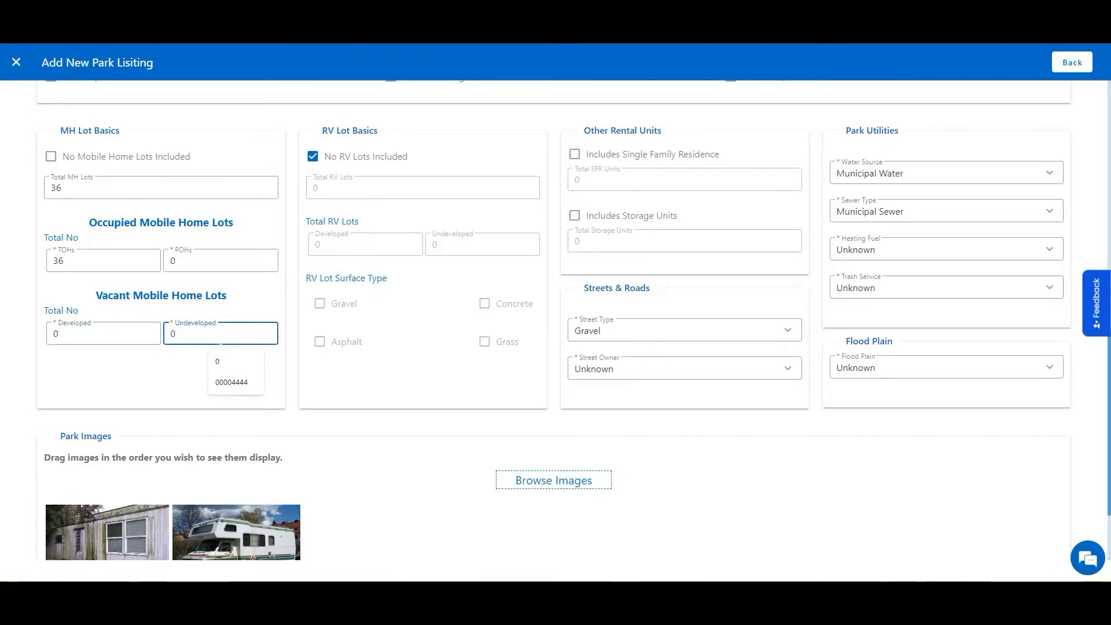
{"action": "key", "text": "Tab"}
{"action": "scroll", "coordinate": [554, 320], "scroll_direction": "down", "scroll_amount": 3}
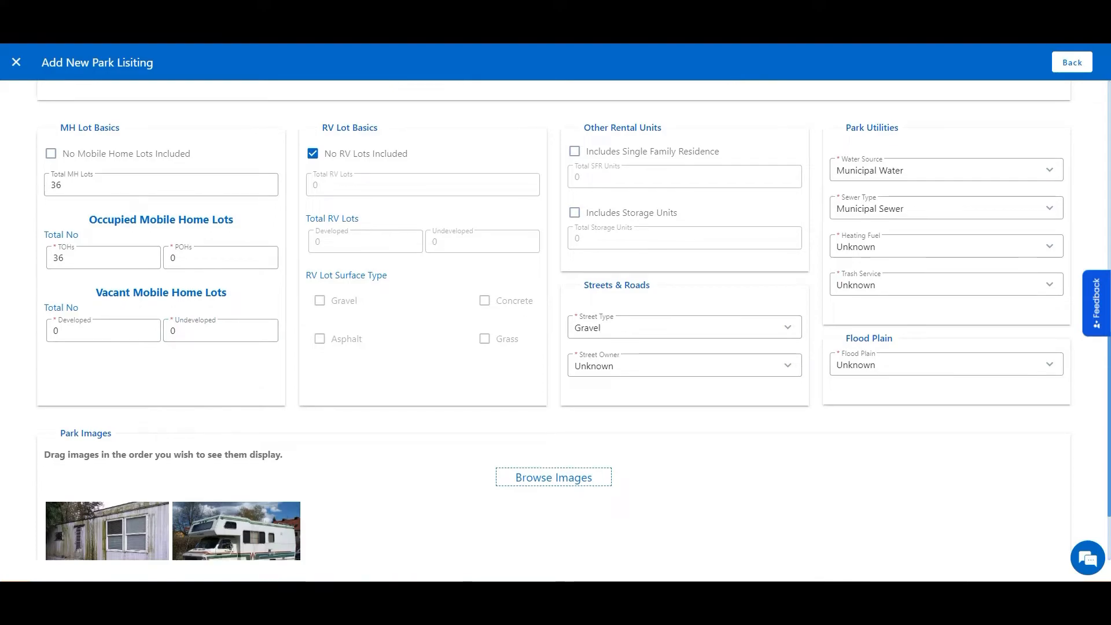
{"action": "left_click", "coordinate": [1035, 536]}
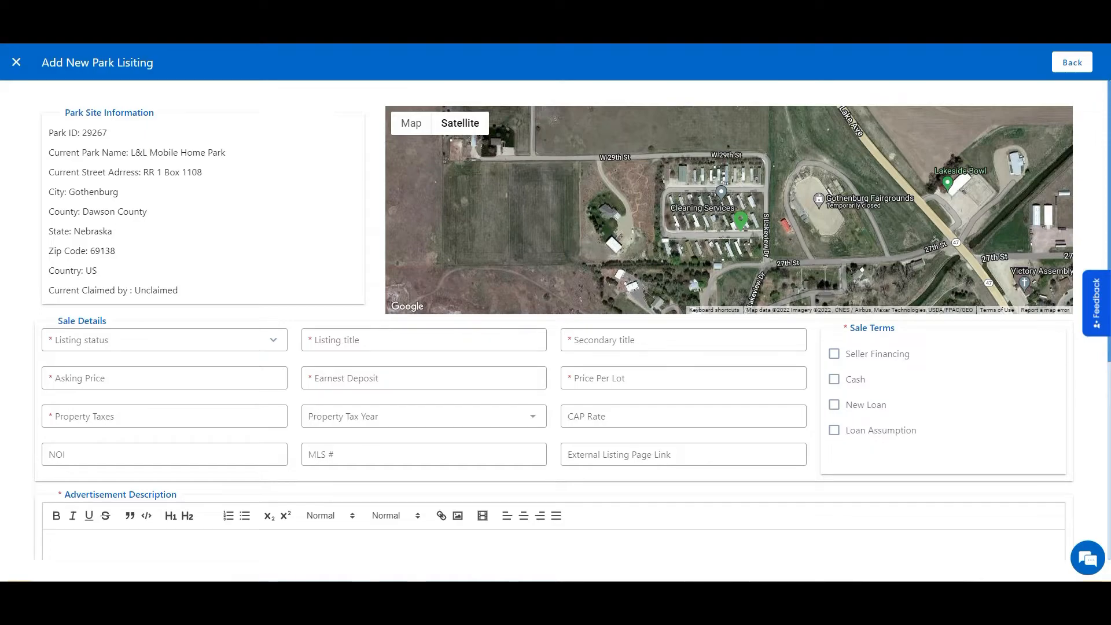
- Review the available listing statuses and set the status to Listing
{"action": "scroll", "coordinate": [554, 359], "scroll_direction": "down", "scroll_amount": 1}
{"action": "left_click", "coordinate": [164, 282]}
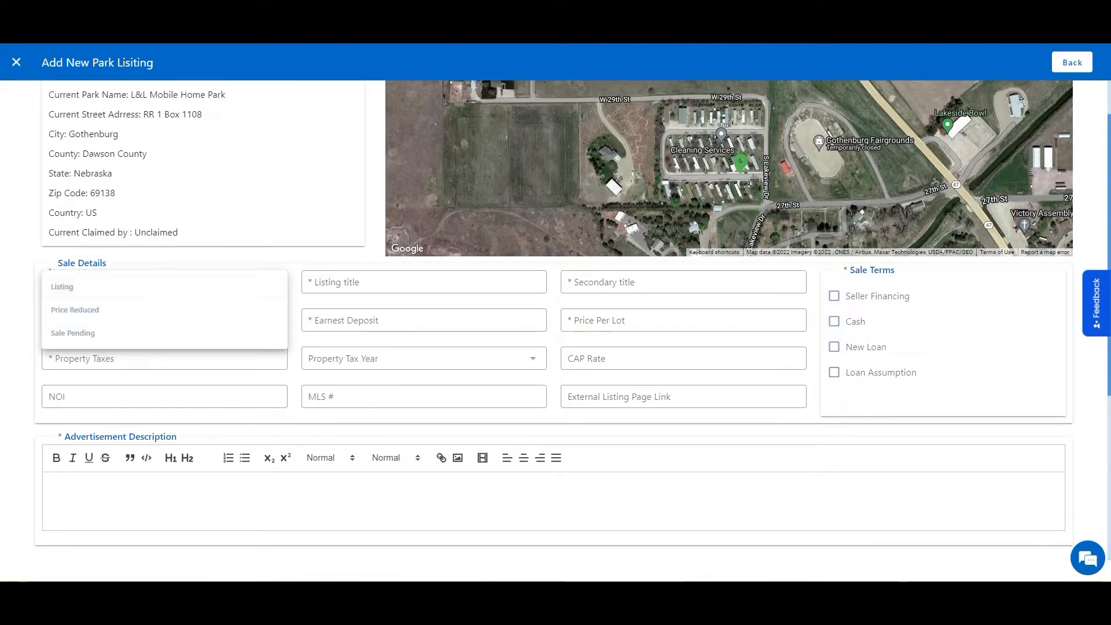
{"action": "key", "text": "Escape"}
{"action": "left_click", "coordinate": [165, 282]}
{"action": "key", "text": "Escape"}
{"action": "left_click", "coordinate": [165, 281]}
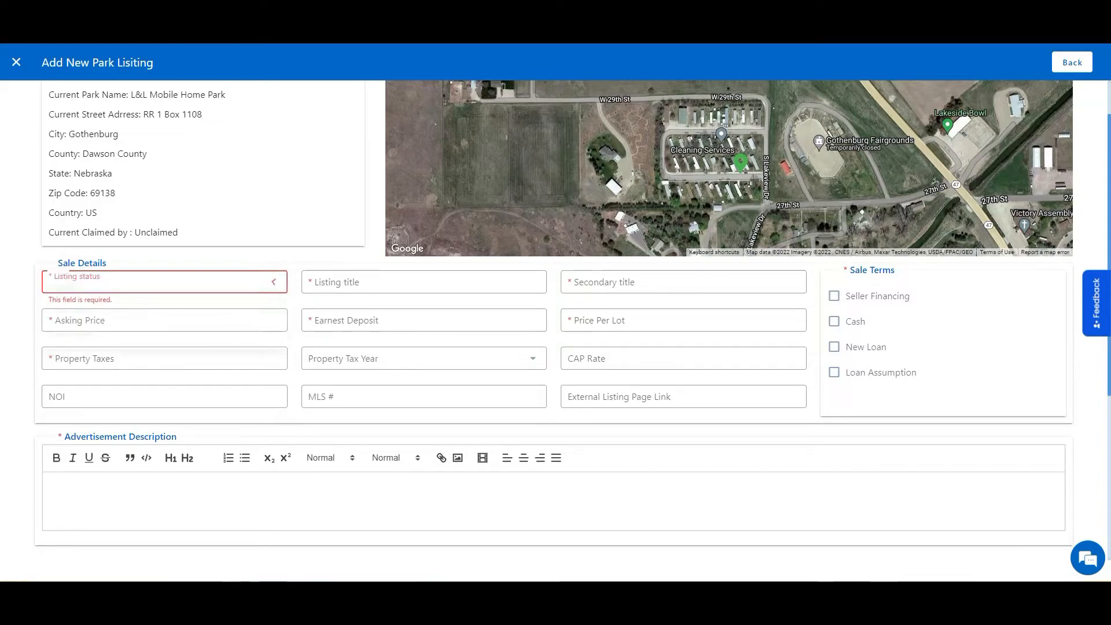
{"action": "left_click", "coordinate": [164, 285]}
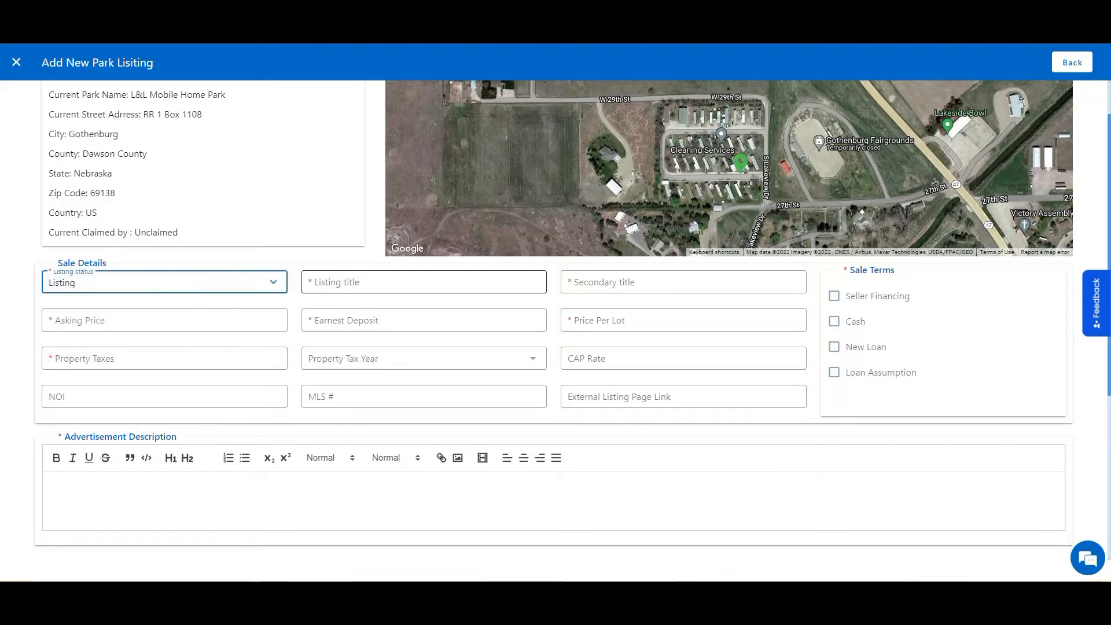
- Fill the listing title with the saved Alabama test title and set the secondary title to "It's an awesome park"
{"action": "left_click", "coordinate": [399, 282]}
{"action": "key", "text": "Down"}
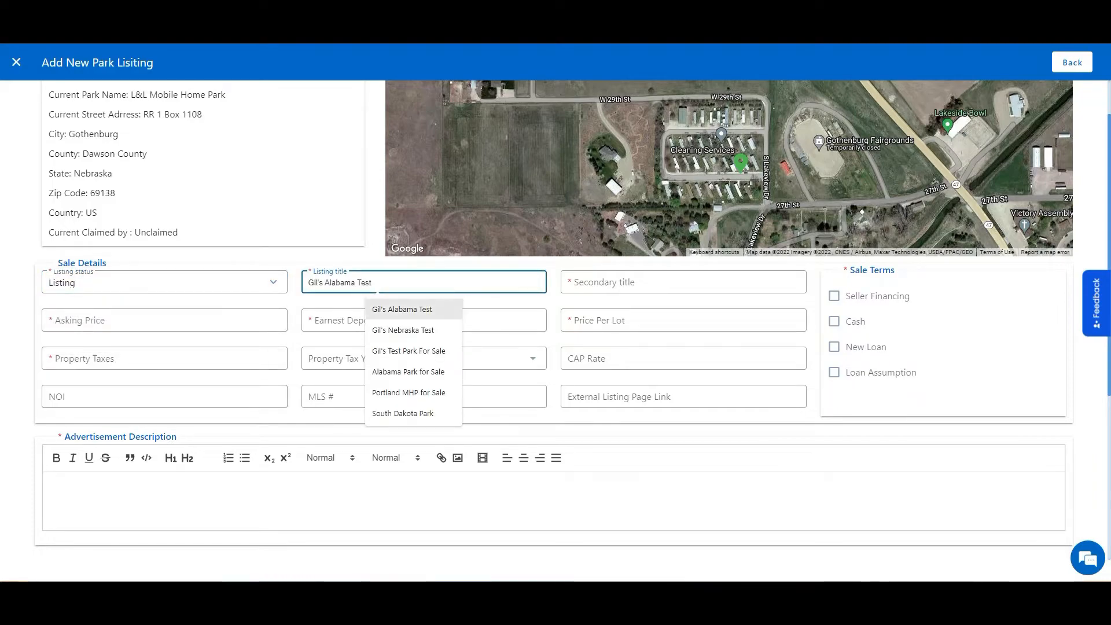
{"action": "key", "text": "Return"}
{"action": "key", "text": "Tab"}
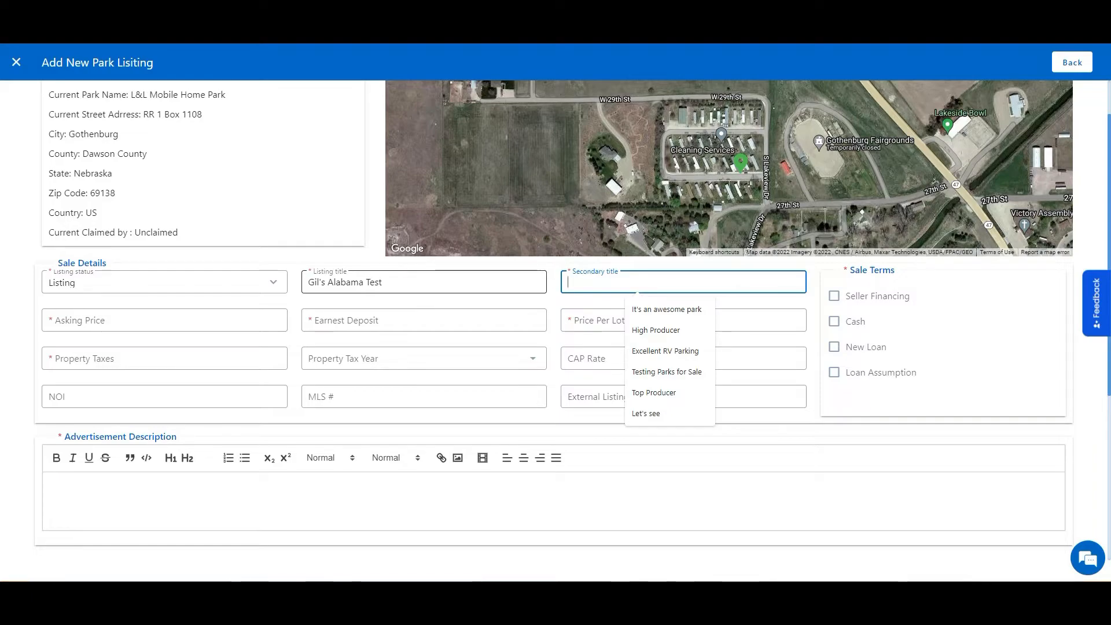
{"action": "key", "text": "Down"}
{"action": "key", "text": "Return"}
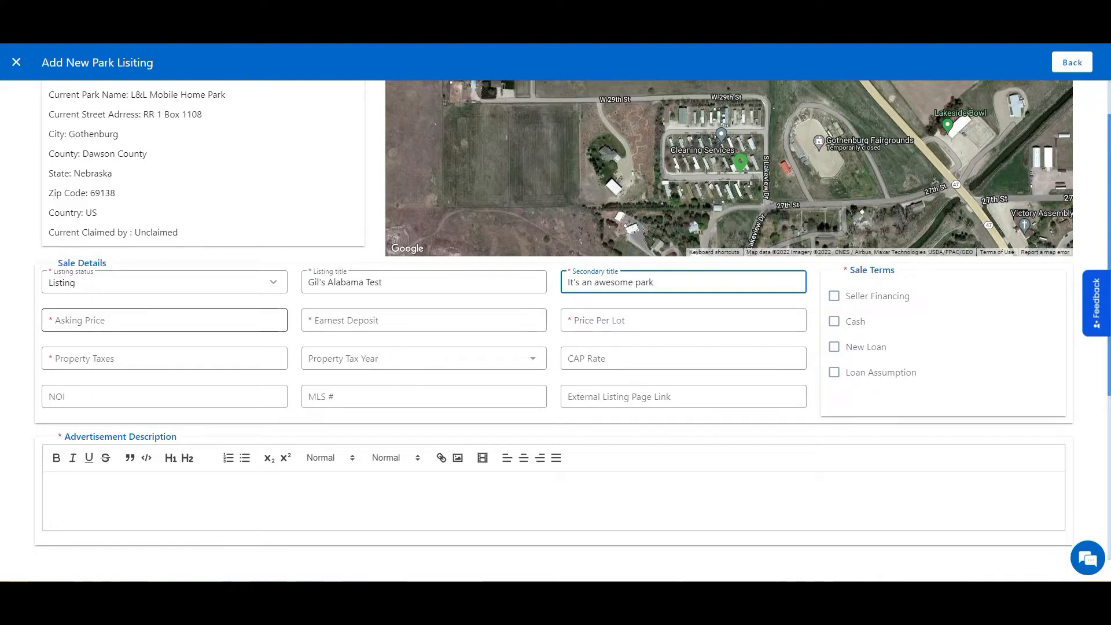
- Set the asking price to $1,200,000, the earnest deposit to $120,000 and the price per lot to $25,000.00
{"action": "left_click", "coordinate": [118, 325]}
{"action": "left_click", "coordinate": [128, 368]}
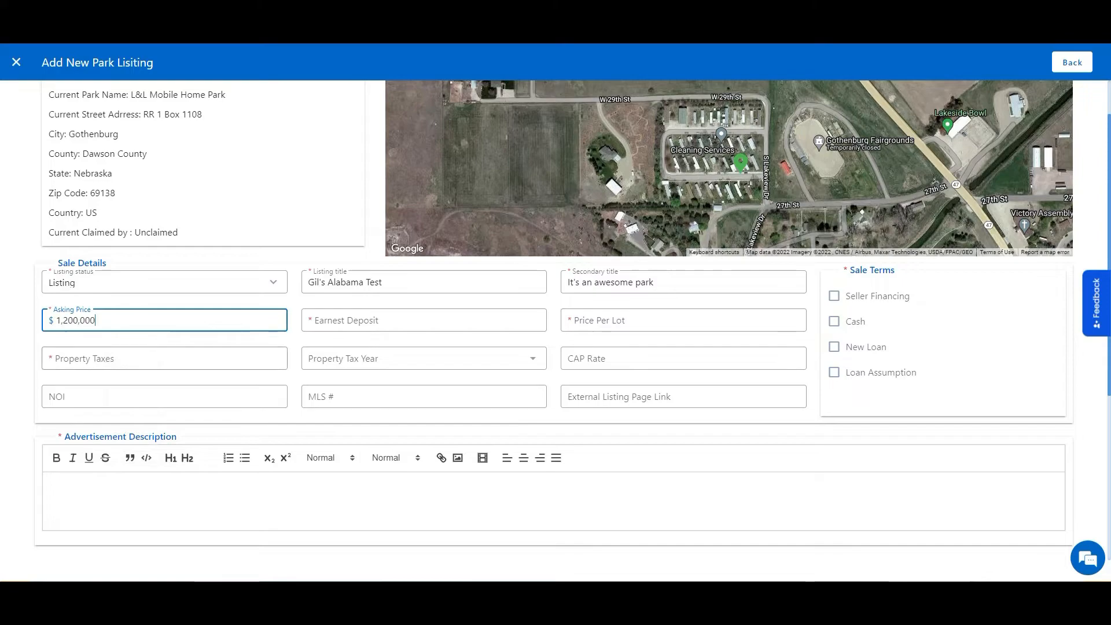
{"action": "left_click", "coordinate": [376, 320]}
{"action": "left_click", "coordinate": [385, 347]}
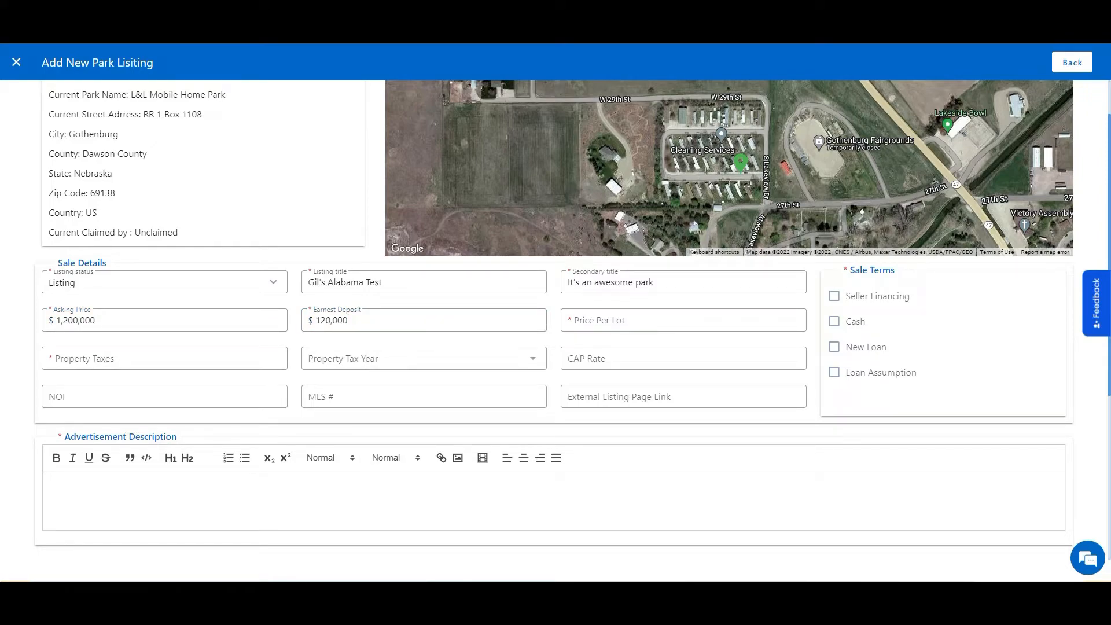
{"action": "left_click", "coordinate": [648, 320]}
{"action": "left_click", "coordinate": [648, 347]}
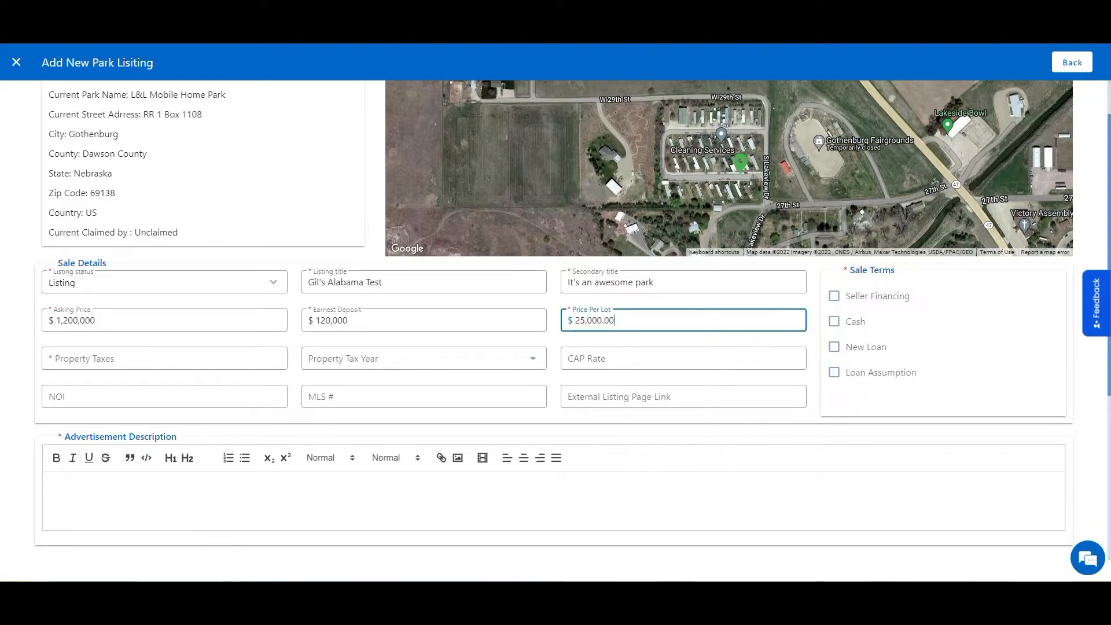
{"action": "left_click", "coordinate": [648, 340]}
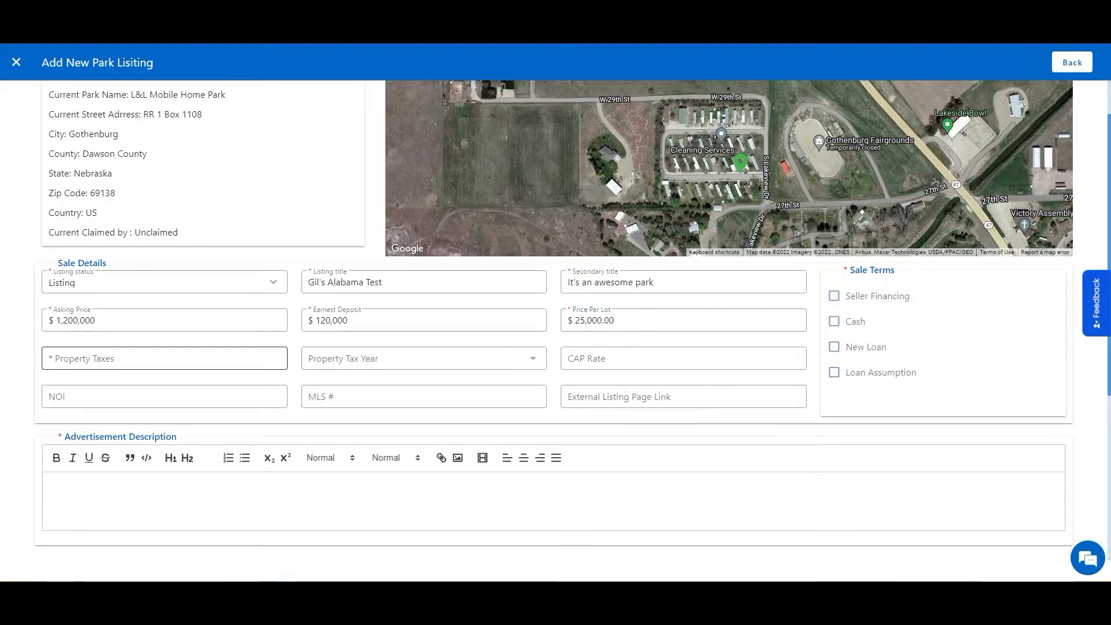
- Set the property taxes to $2,000.00 and the property tax year to 2021
{"action": "left_click", "coordinate": [133, 358]}
{"action": "left_click", "coordinate": [124, 384]}
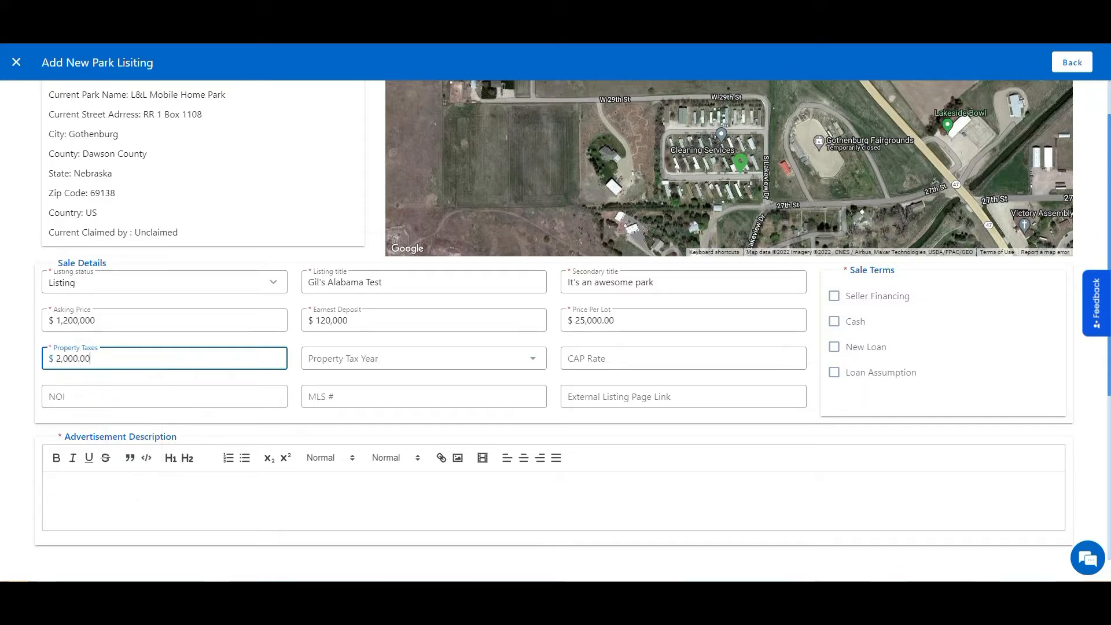
{"action": "left_click", "coordinate": [424, 358]}
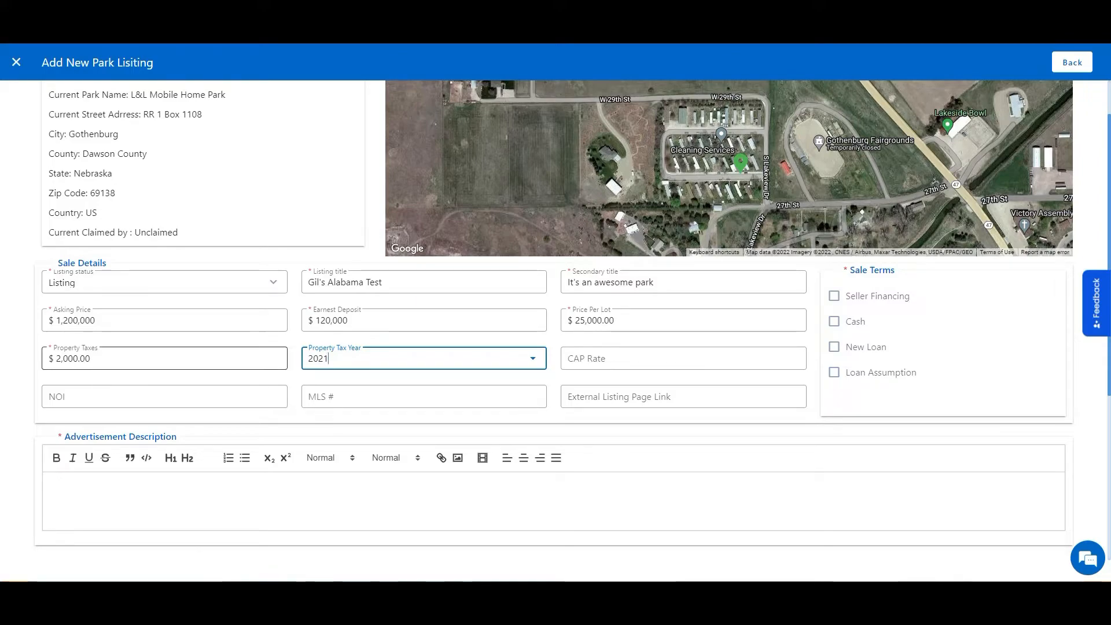
{"action": "left_click_drag", "start_coordinate": [56, 358], "coordinate": [93, 359]}
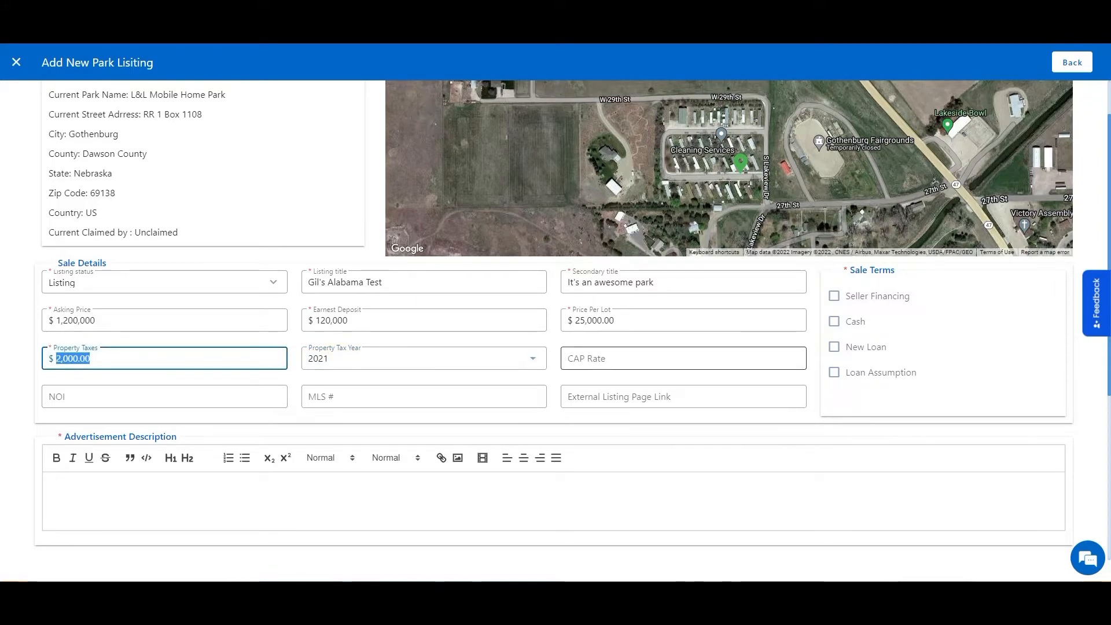
- Set the CAP rate to 10.5% and the NOI to $125,000.00 in the sale details
{"action": "left_click", "coordinate": [636, 359]}
{"action": "type", "text": "10.5"}
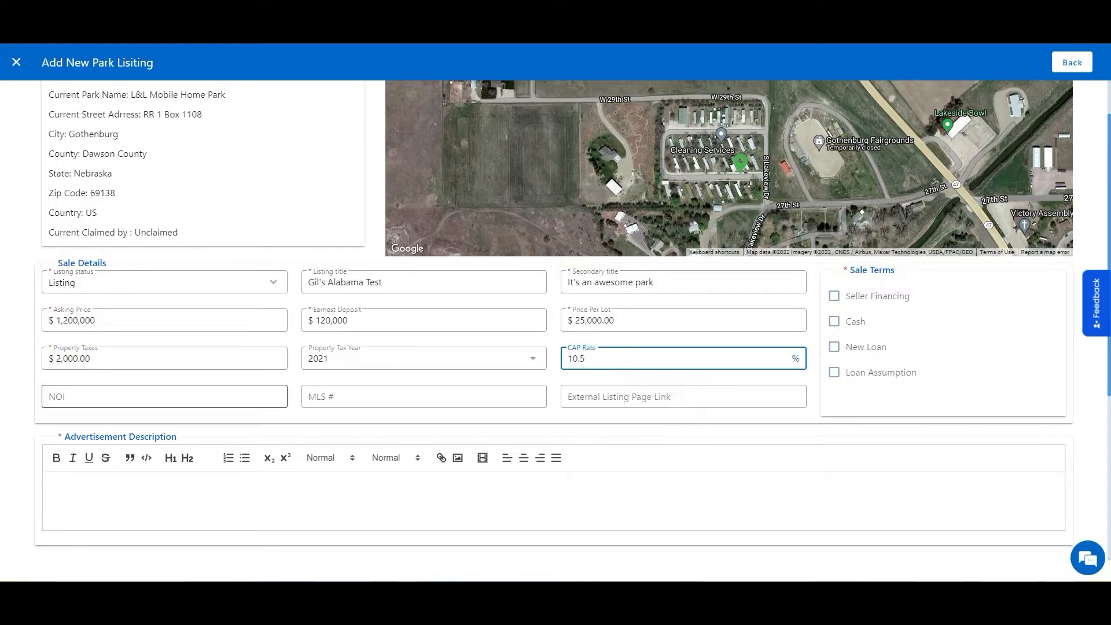
{"action": "left_click", "coordinate": [118, 399]}
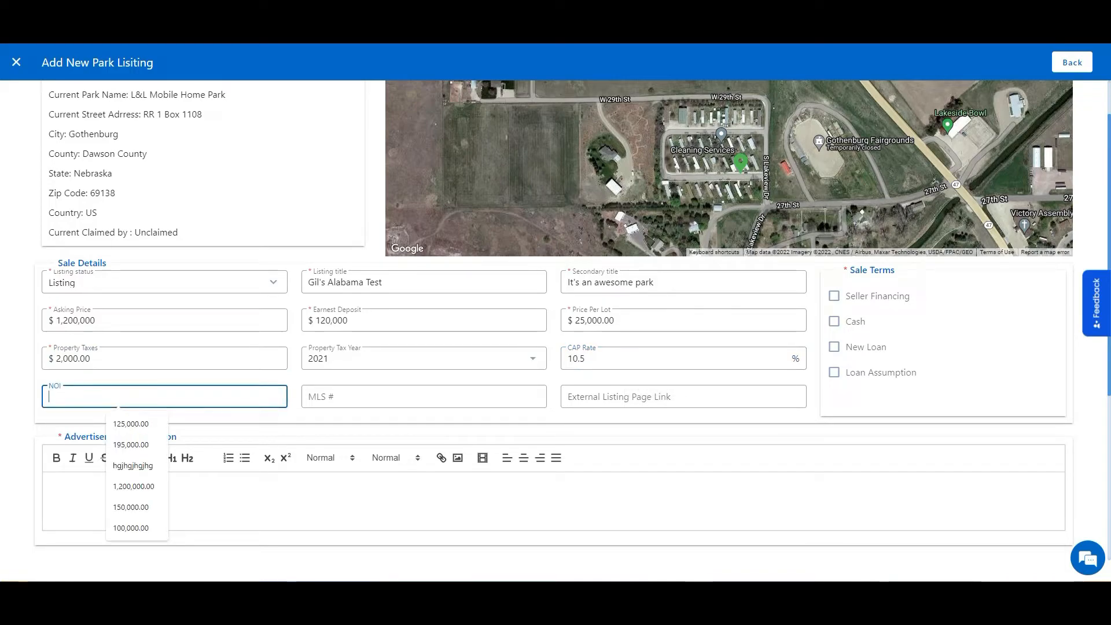
{"action": "left_click", "coordinate": [131, 423]}
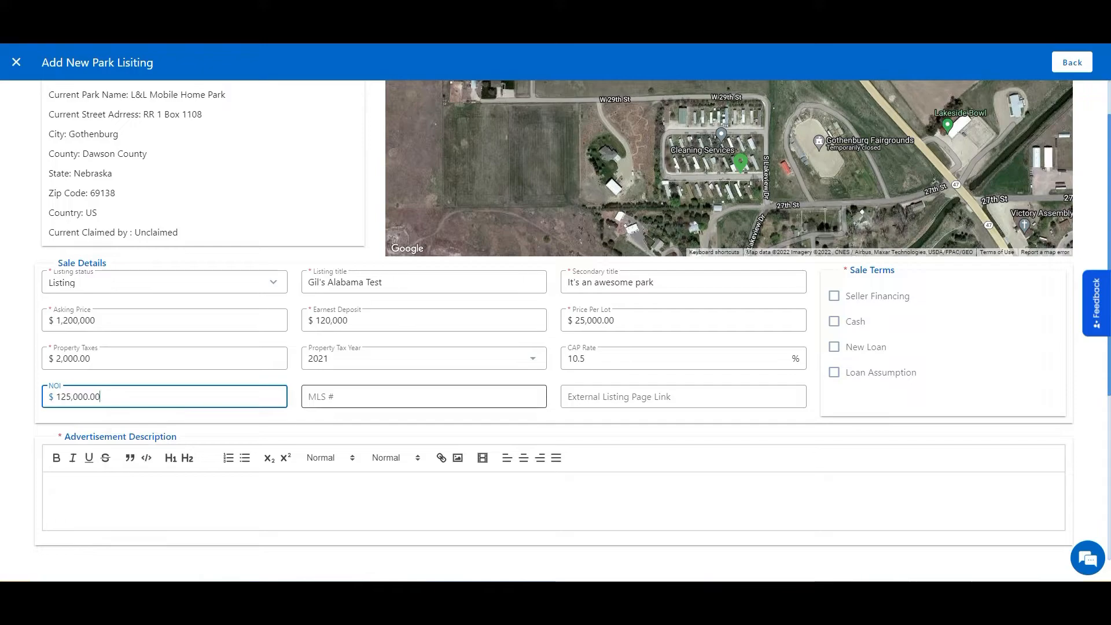
{"action": "left_click", "coordinate": [376, 399]}
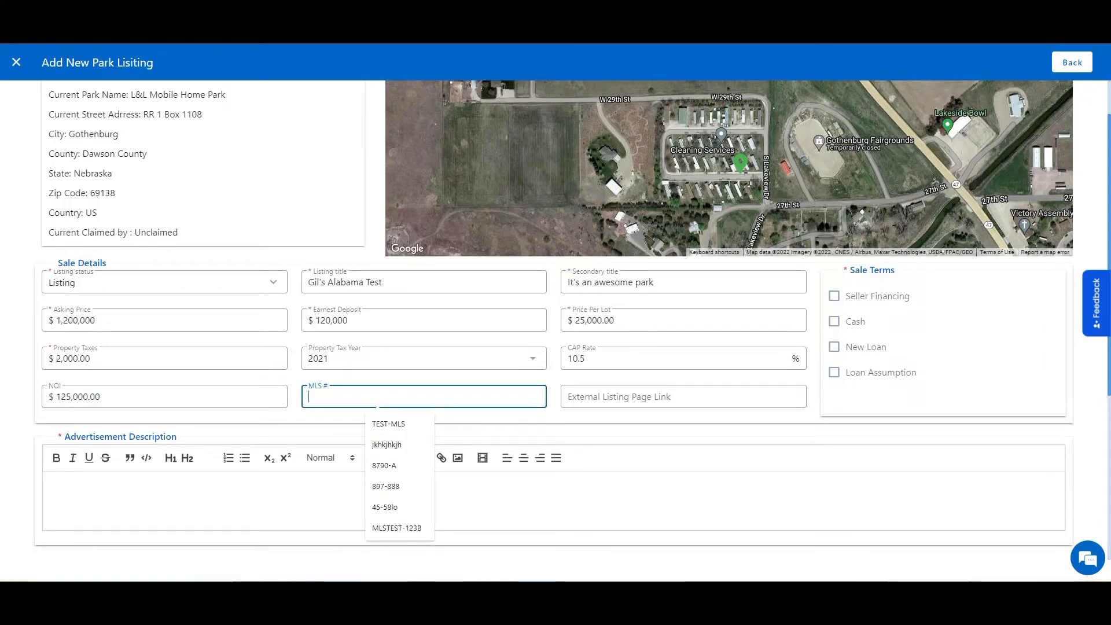
{"action": "key", "text": "Down"}
{"action": "key", "text": "Return"}
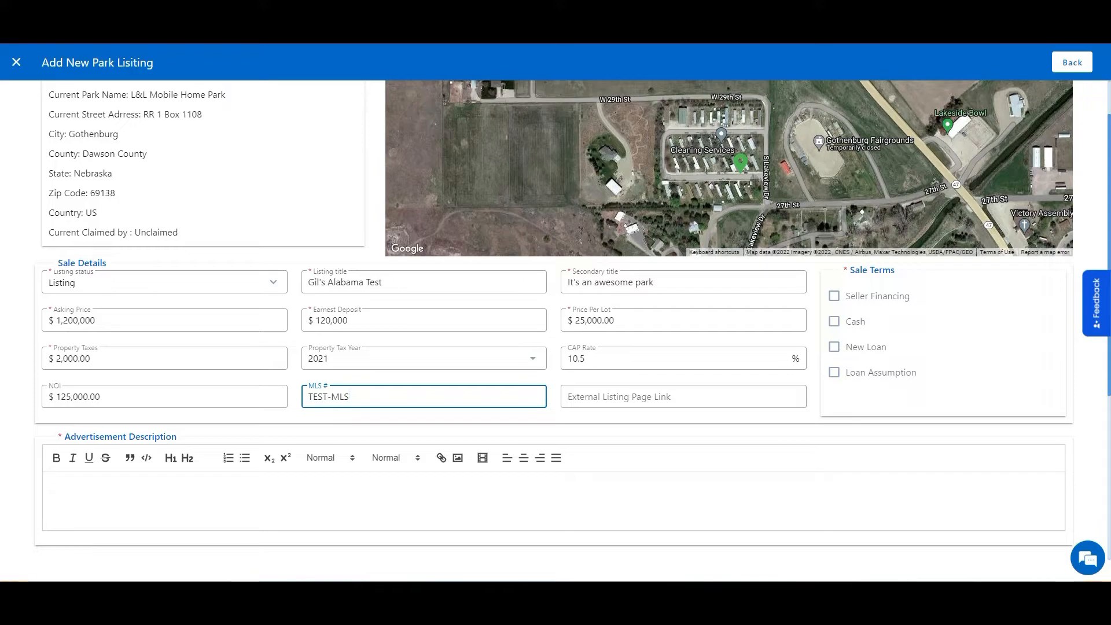
{"action": "left_click", "coordinate": [683, 397]}
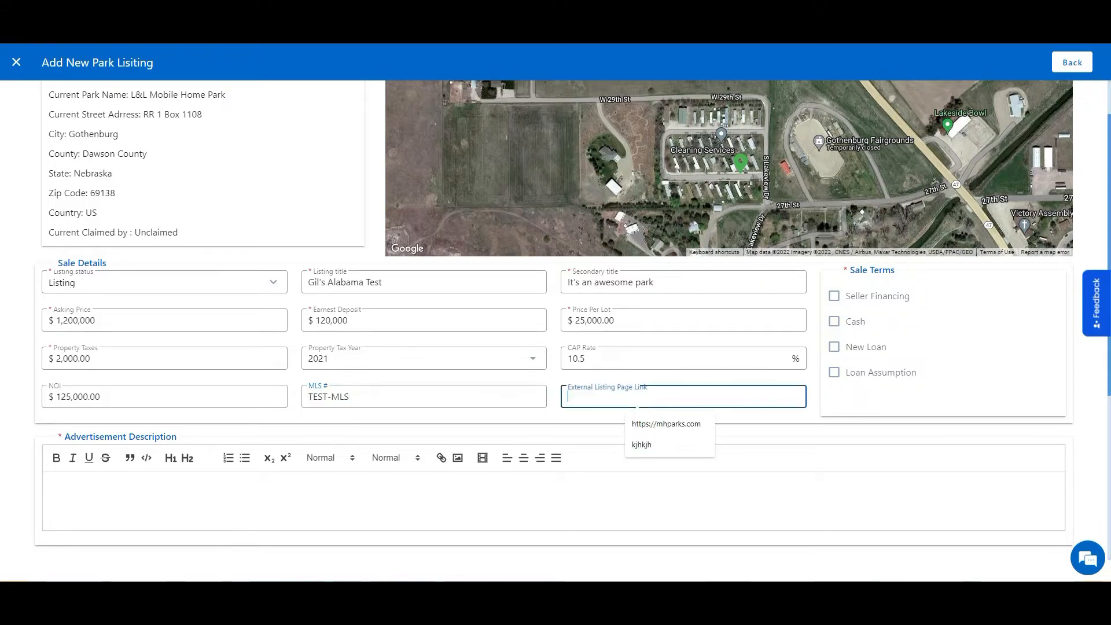
{"action": "key", "text": "Down"}
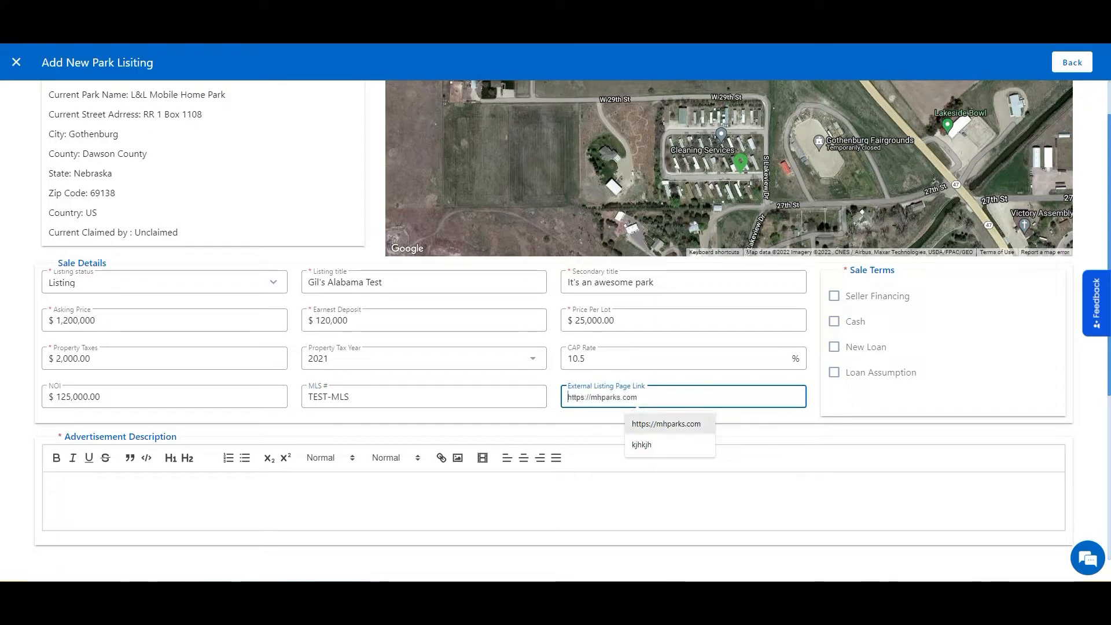
{"action": "key", "text": "Return"}
{"action": "key", "text": "Tab"}
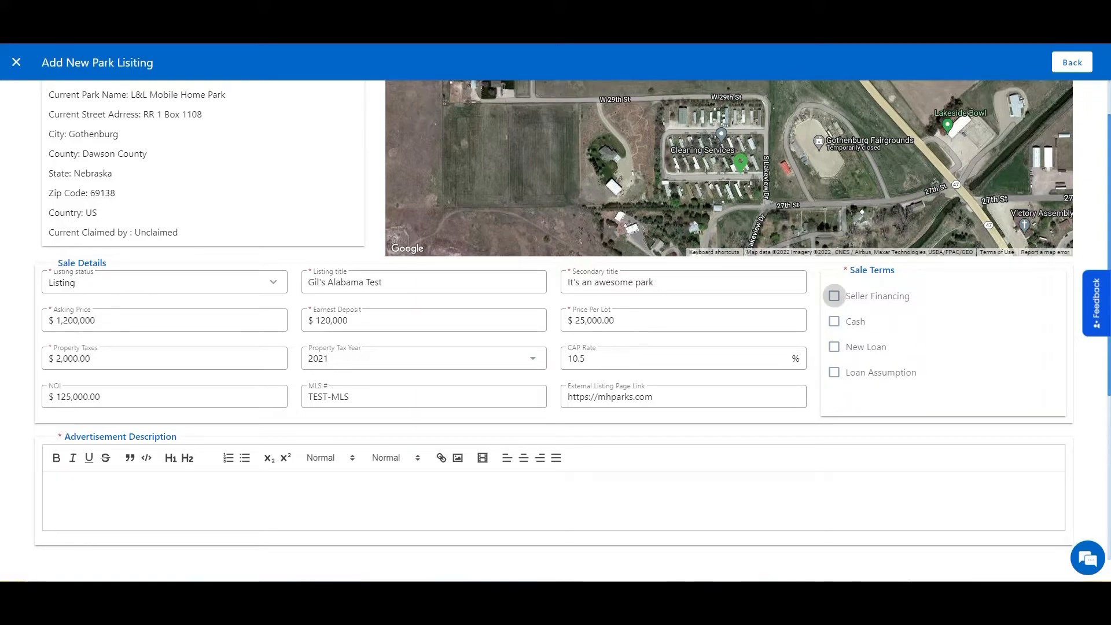
- Select Seller Financing and New Loan as sale terms and enter "This is great park!" as the advertisement description
{"action": "left_click", "coordinate": [833, 295]}
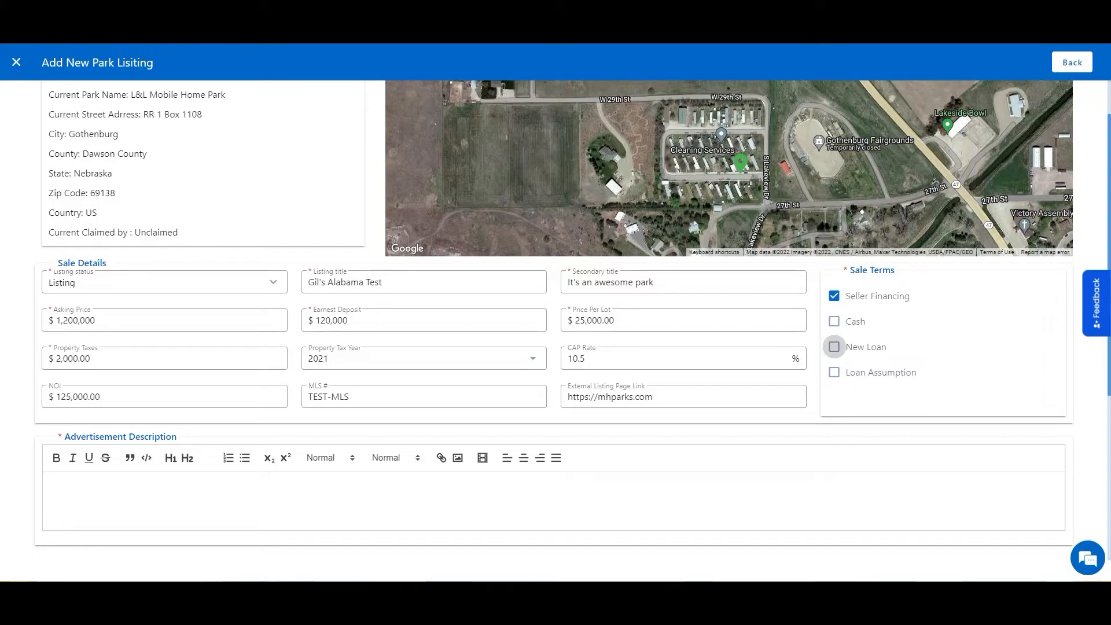
{"action": "left_click", "coordinate": [834, 347]}
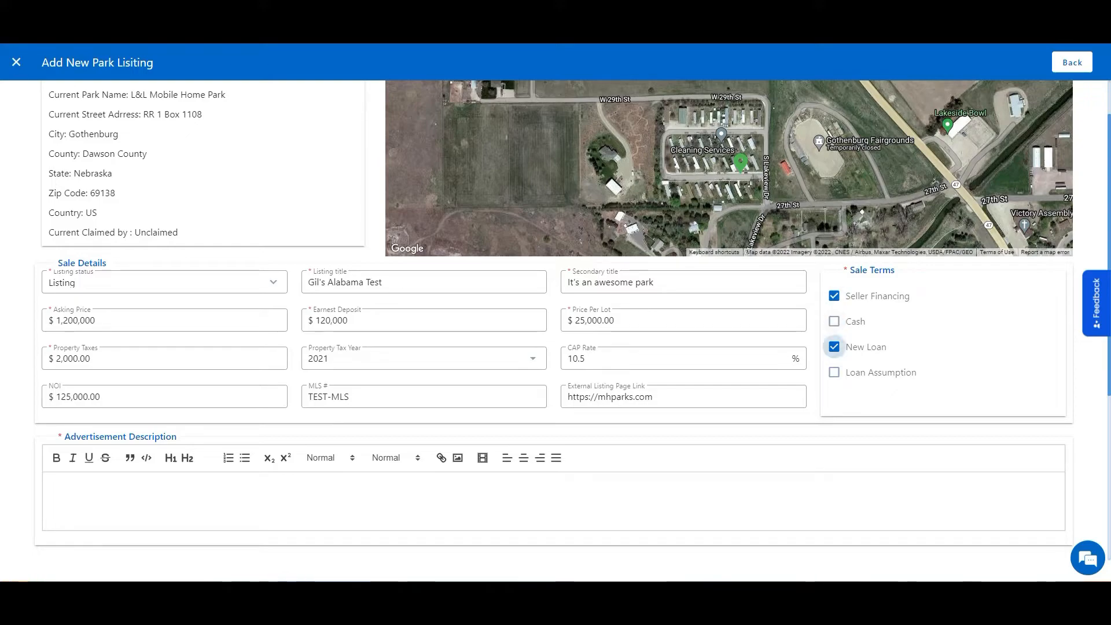
{"action": "scroll", "coordinate": [834, 347], "scroll_direction": "down", "scroll_amount": 1}
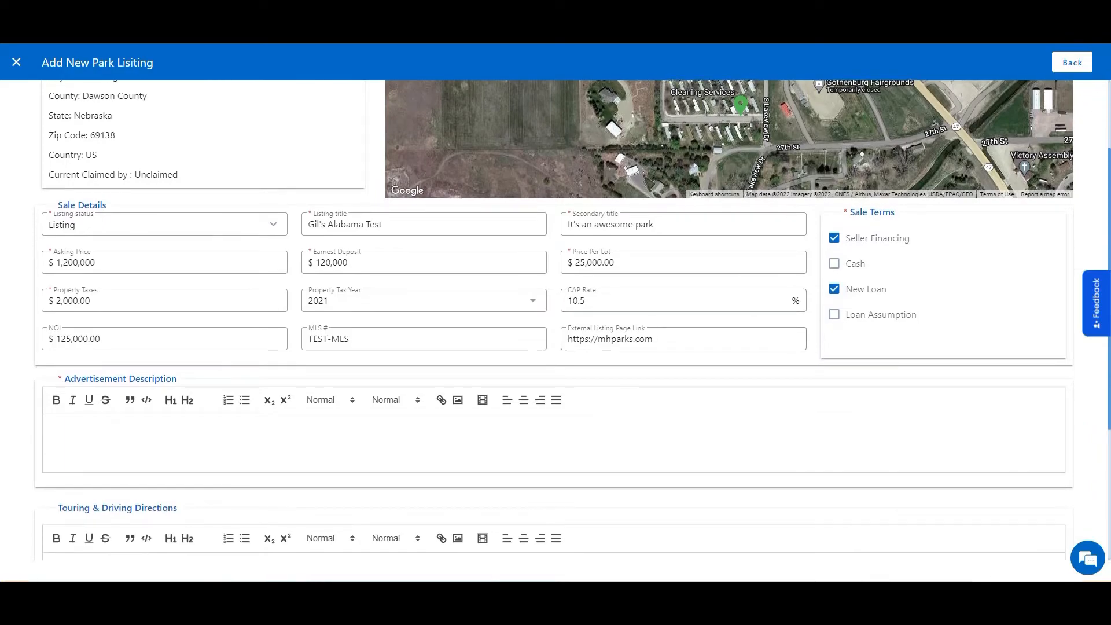
{"action": "left_click", "coordinate": [52, 428]}
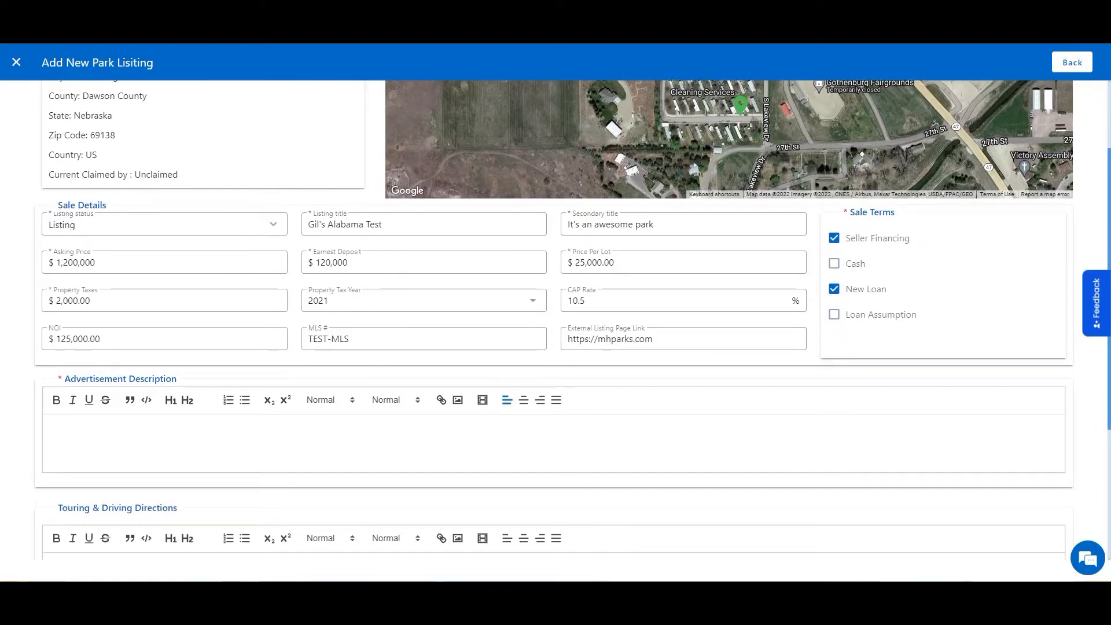
{"action": "type", "text": "This "}
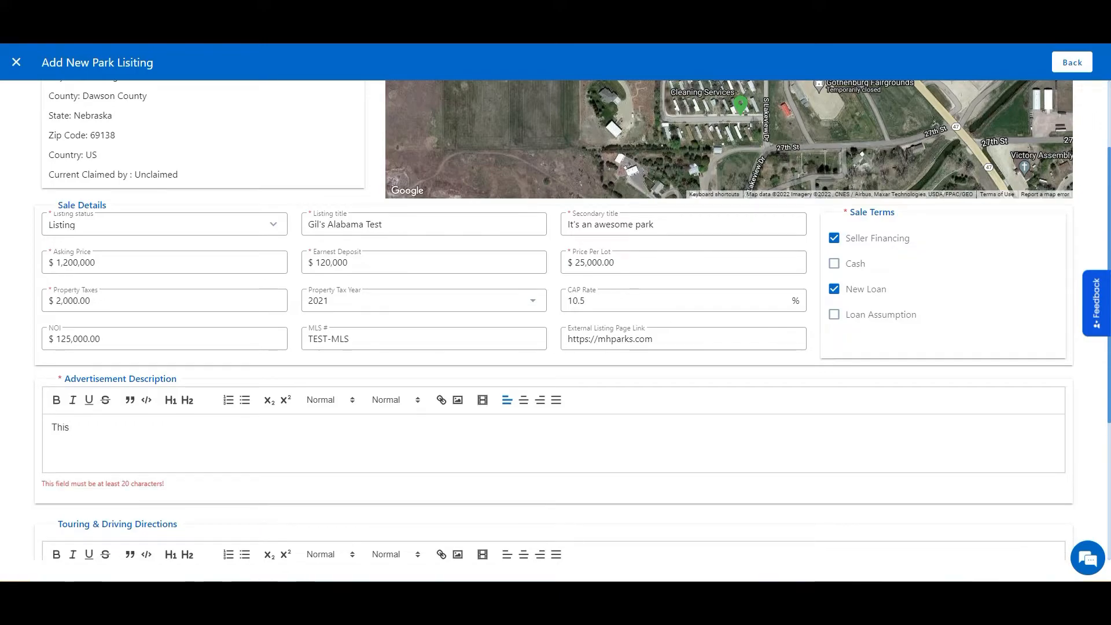
{"action": "type", "text": "is "}
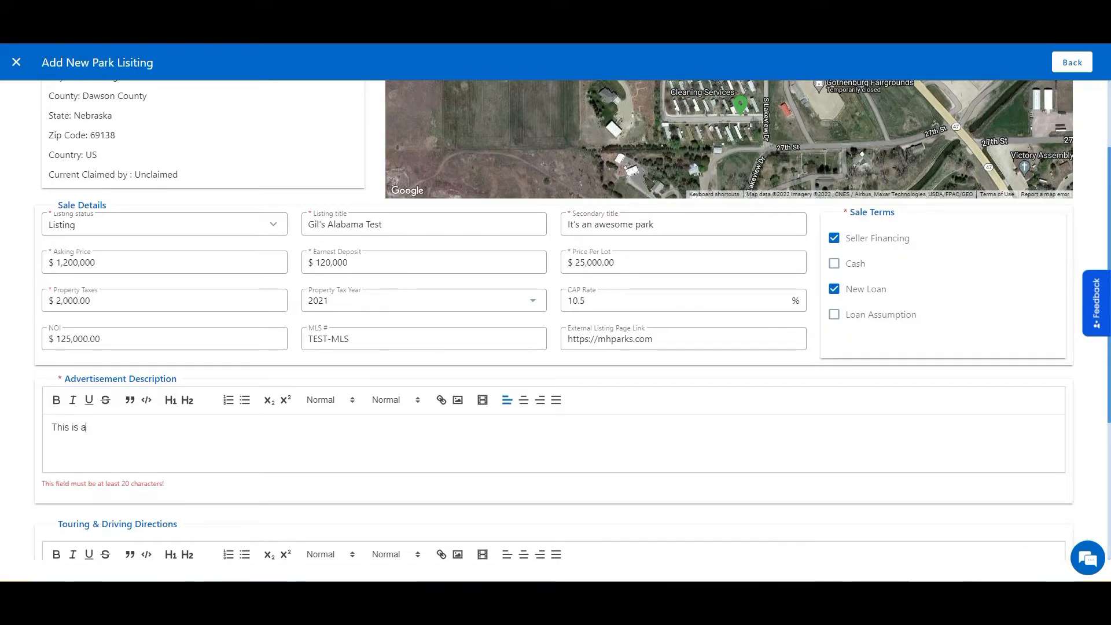
{"action": "type", "text": "great par"}
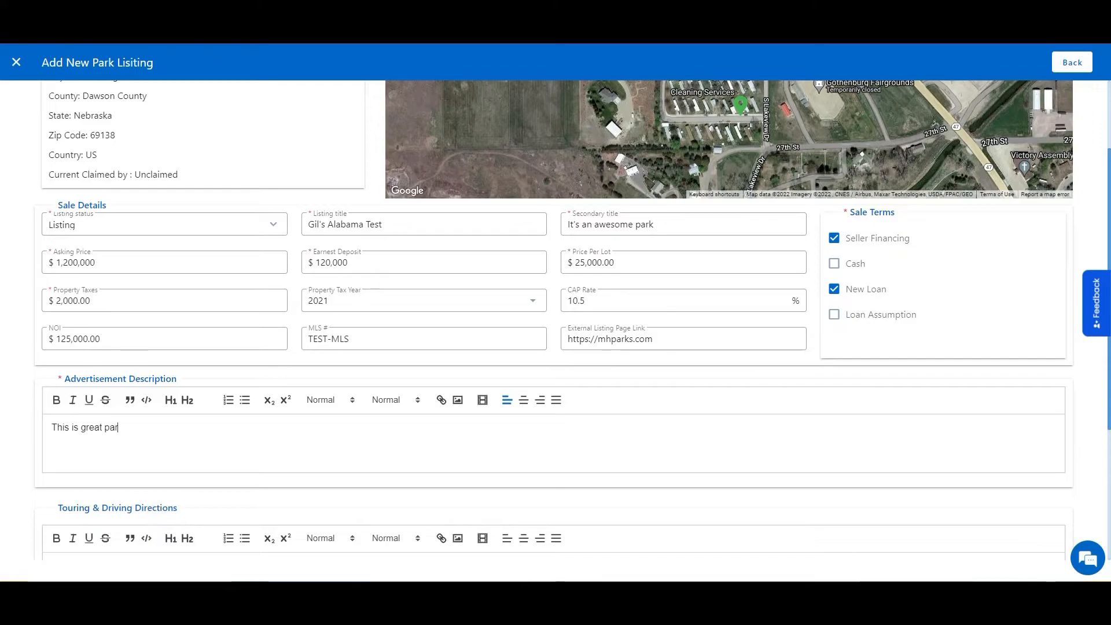
{"action": "type", "text": "k!"}
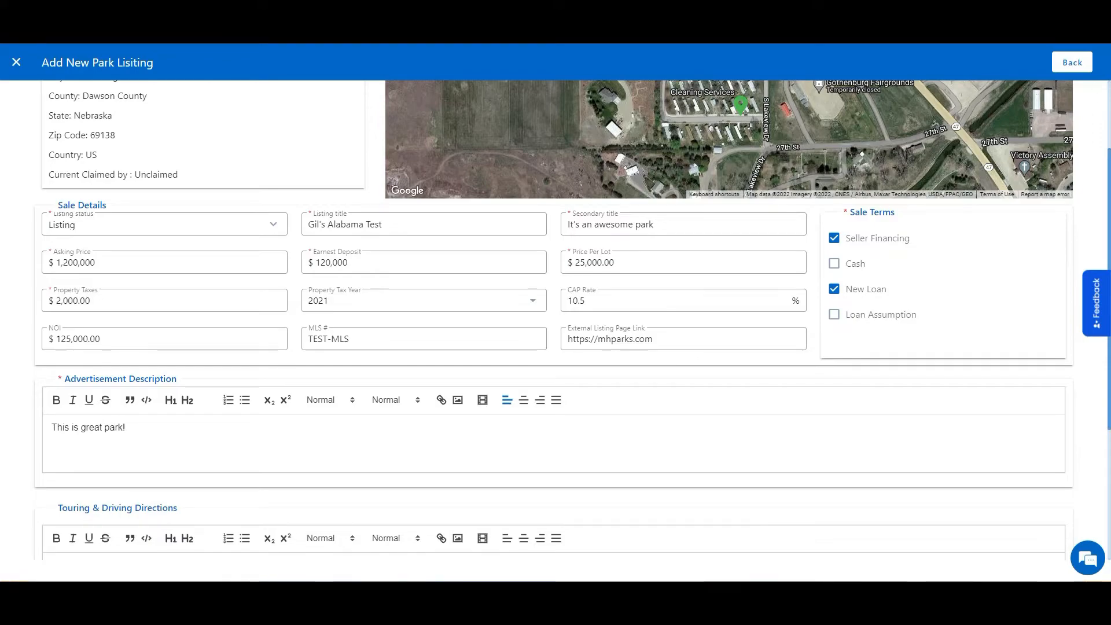
- Enter "Don't bother the tenants." as the touring and driving directions
{"action": "scroll", "coordinate": [555, 329], "scroll_direction": "down", "scroll_amount": 2}
{"action": "left_click", "coordinate": [330, 460]}
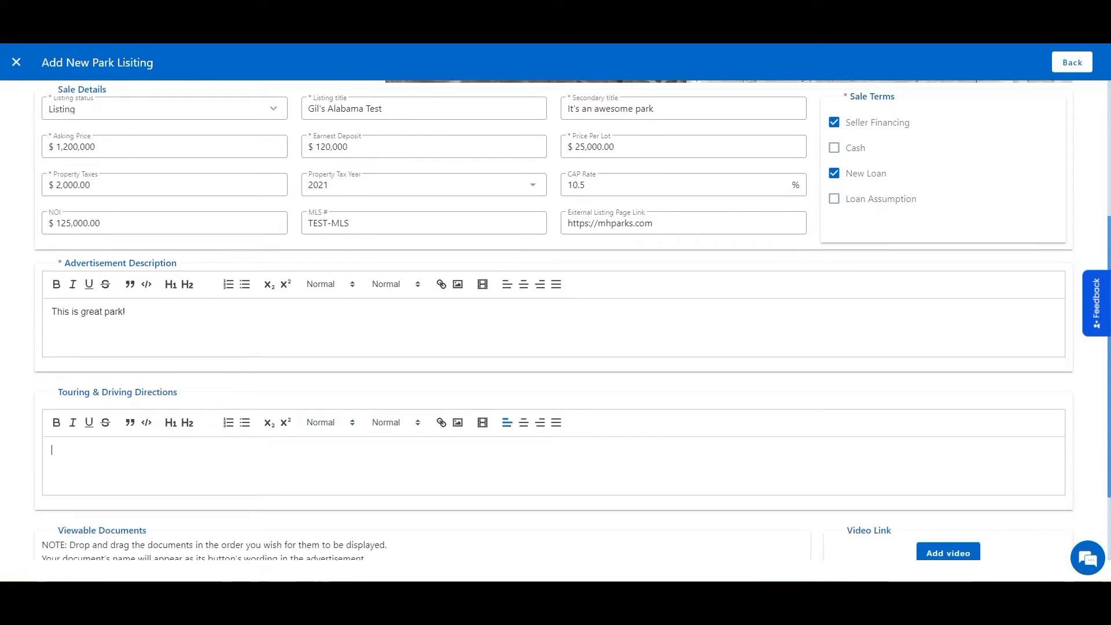
{"action": "type", "text": "Don't bother"}
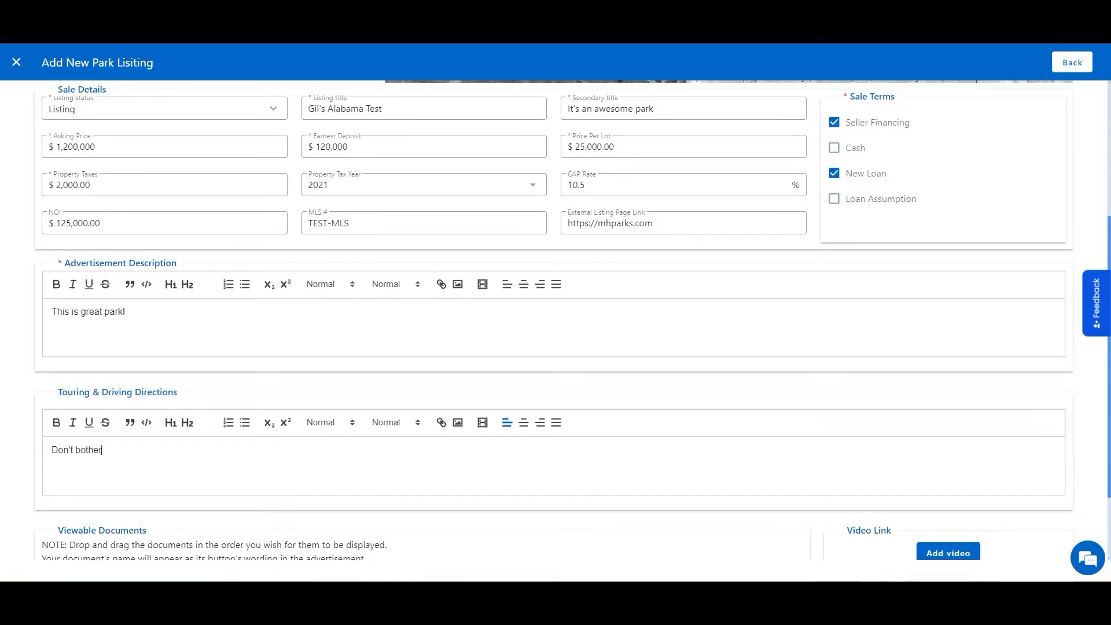
{"action": "type", "text": " the tenants."}
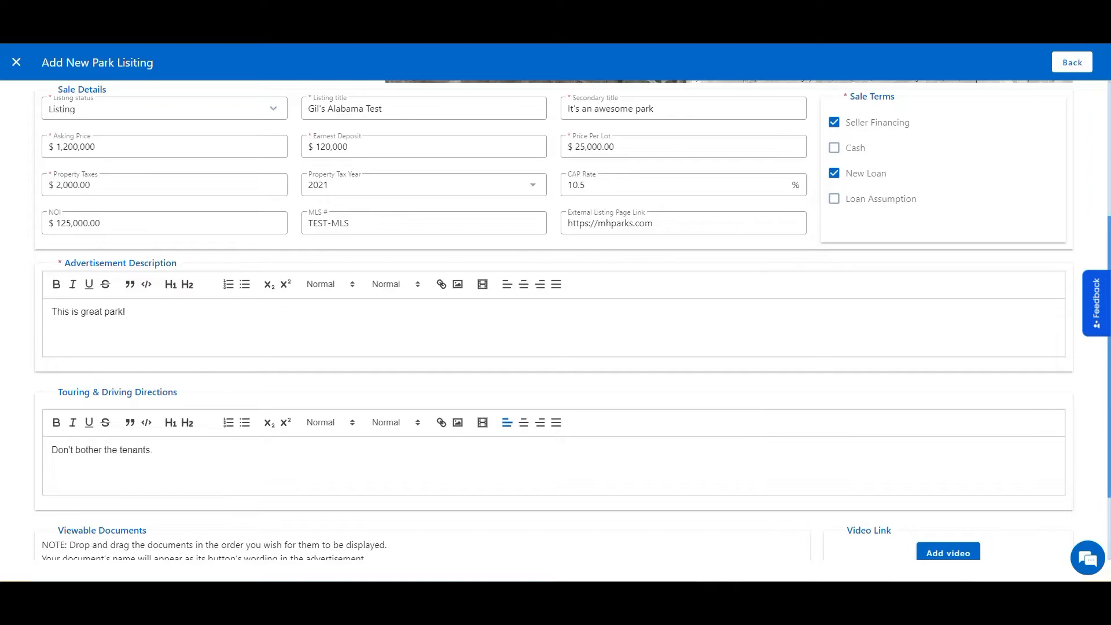
- Upload Agency Disclosure.pdf, Auction Listing.pdf and Drone Flight Information.pdf as viewable documents
{"action": "scroll", "coordinate": [554, 330], "scroll_direction": "down", "scroll_amount": 2}
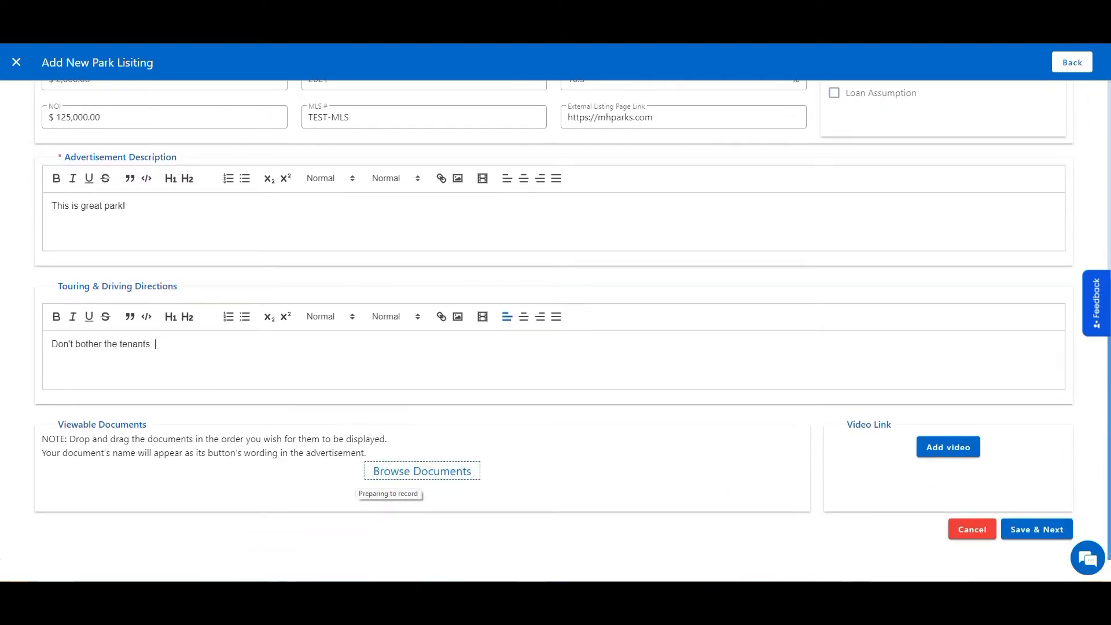
{"action": "left_click", "coordinate": [422, 471]}
{"action": "left_click", "coordinate": [136, 94]}
{"action": "left_click", "coordinate": [263, 94], "text": "shift"}
{"action": "left_click", "coordinate": [457, 277]}
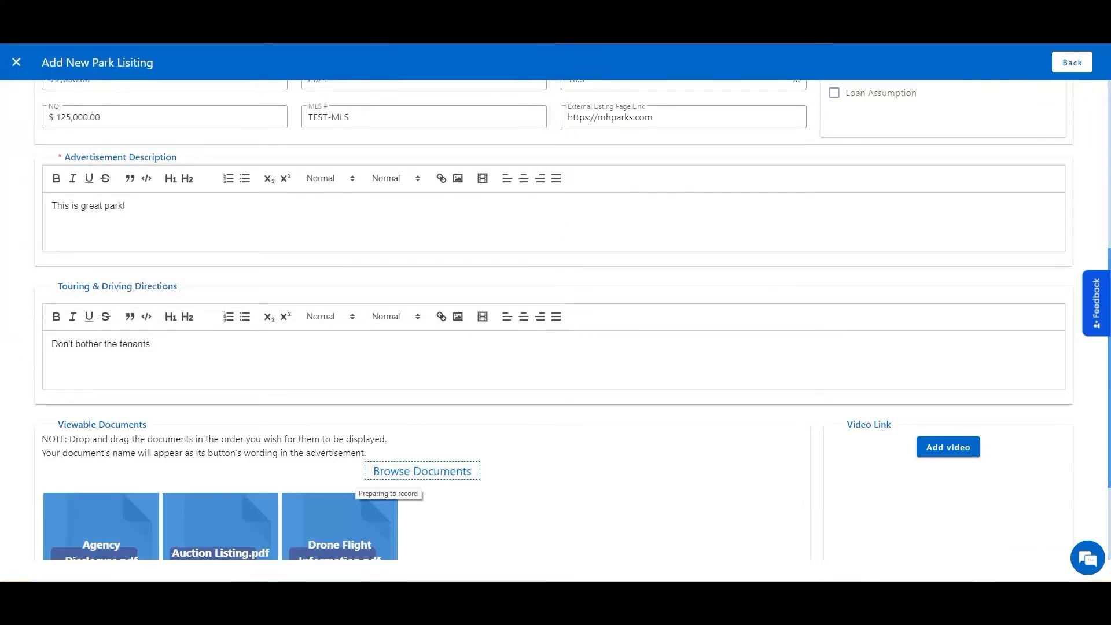
- Reorder the viewable documents to Agency Disclosure, Drone Flight Information, Auction Listing
{"action": "scroll", "coordinate": [385, 486], "scroll_direction": "down", "scroll_amount": 2}
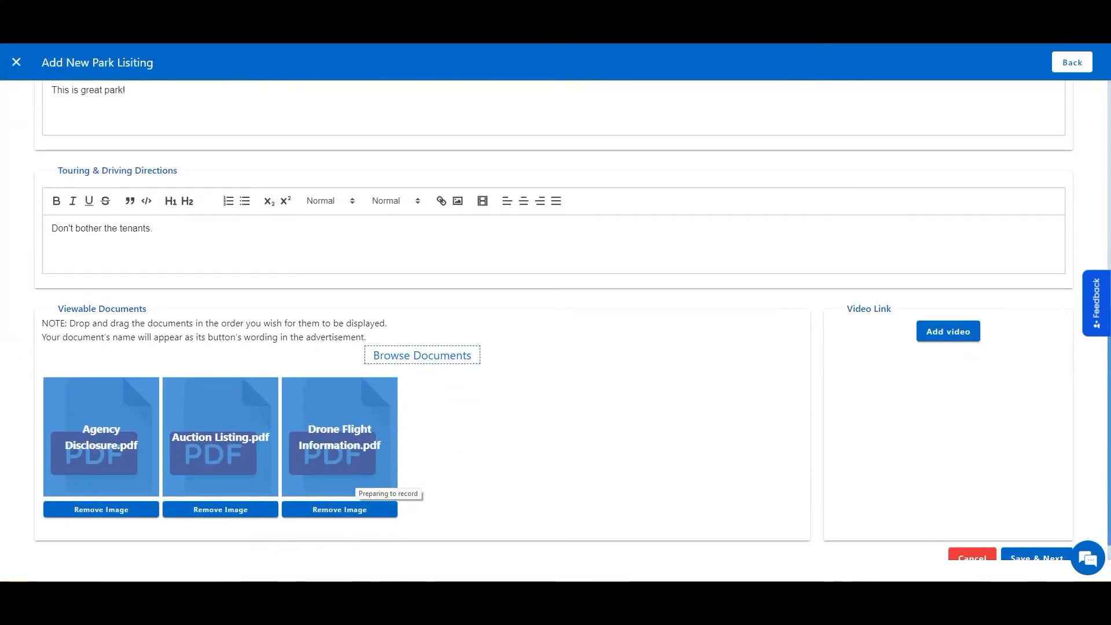
{"action": "left_click_drag", "start_coordinate": [340, 437], "coordinate": [101, 437]}
{"action": "left_click_drag", "start_coordinate": [221, 437], "coordinate": [102, 437]}
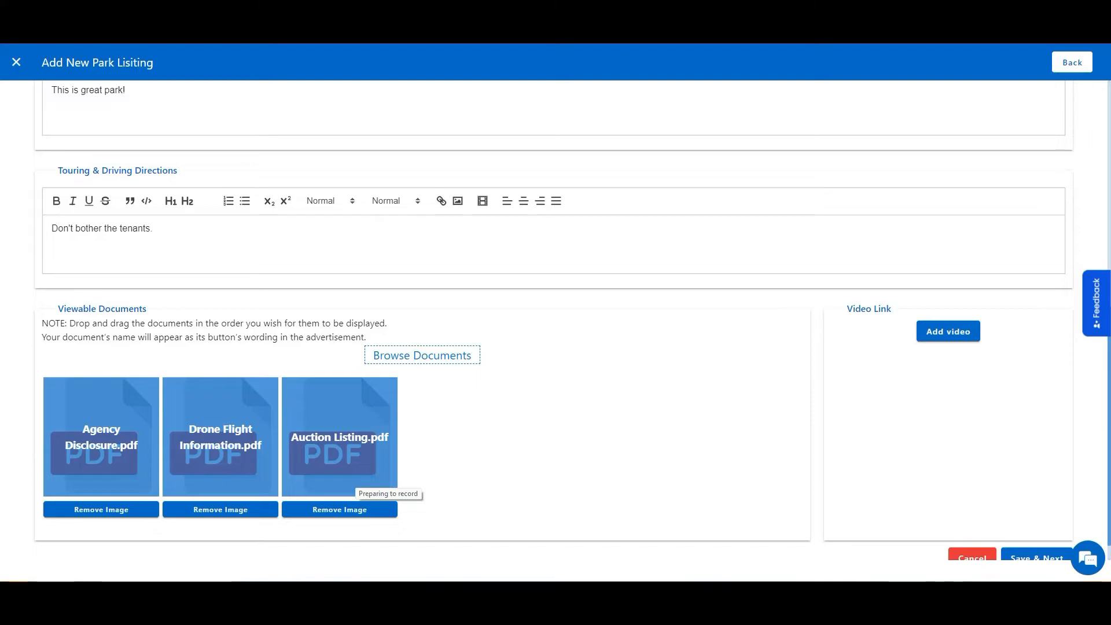
{"action": "left_click", "coordinate": [948, 332]}
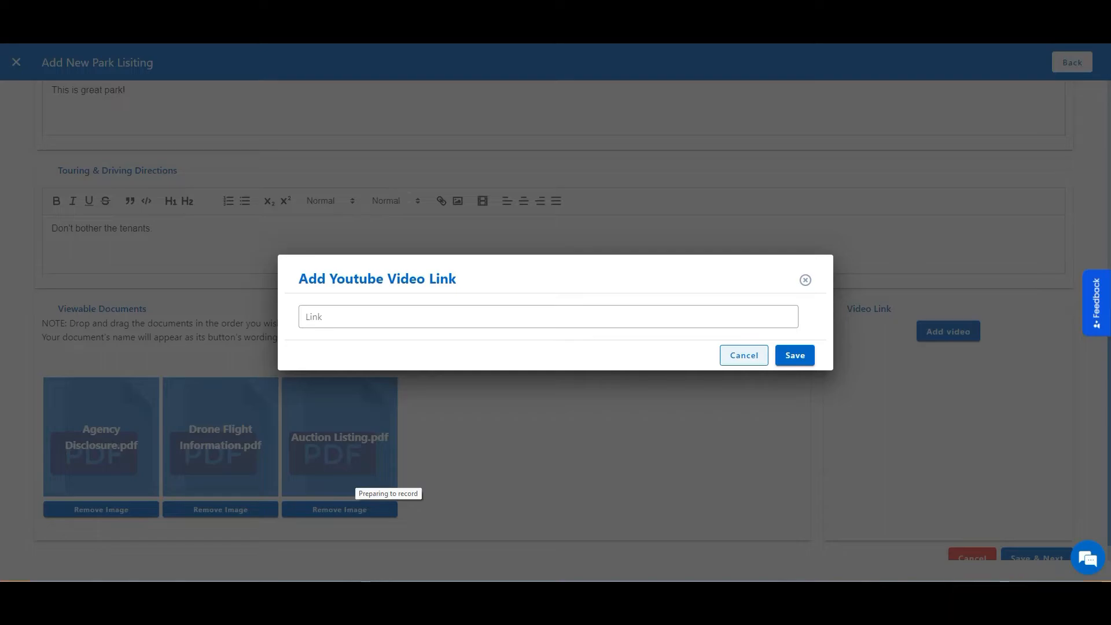
{"action": "left_click", "coordinate": [744, 354]}
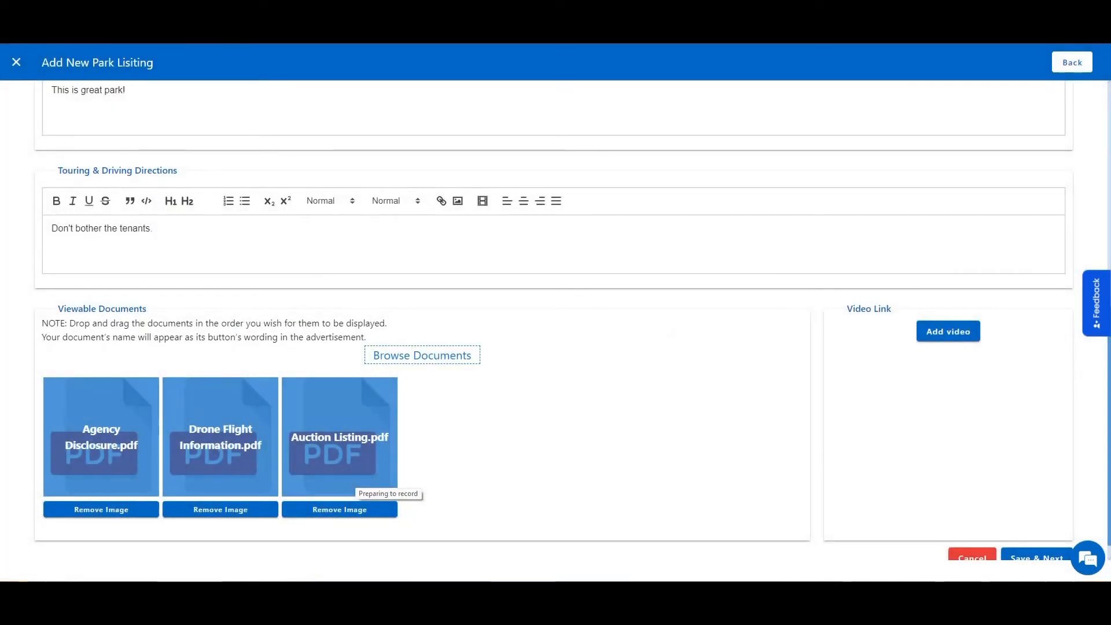
{"action": "scroll", "coordinate": [572, 334], "scroll_direction": "down", "scroll_amount": 1}
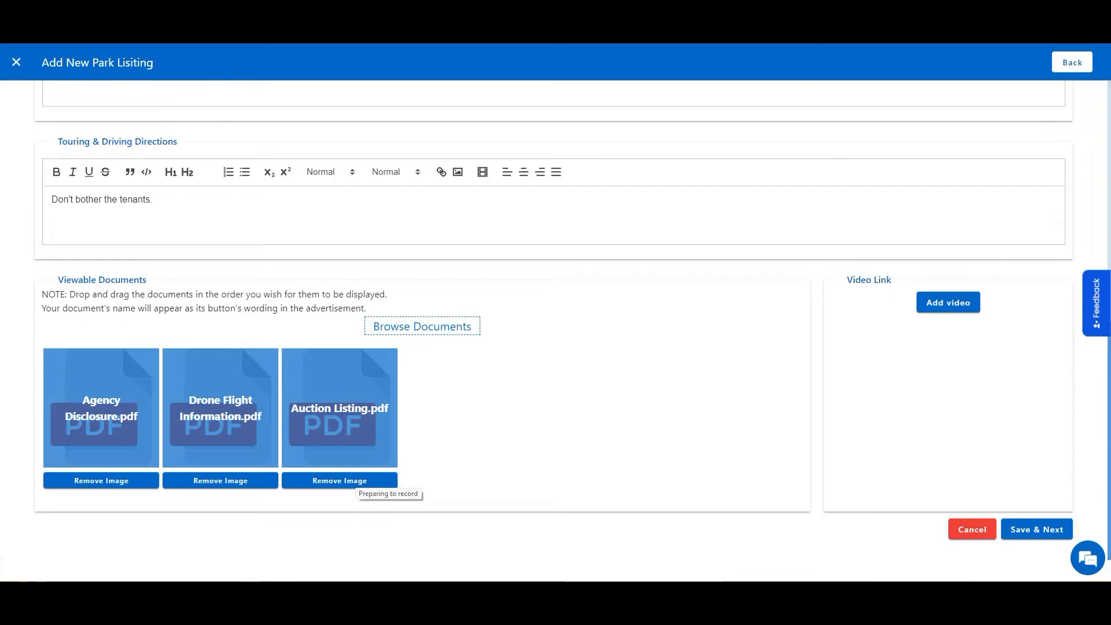
{"action": "left_click", "coordinate": [948, 303]}
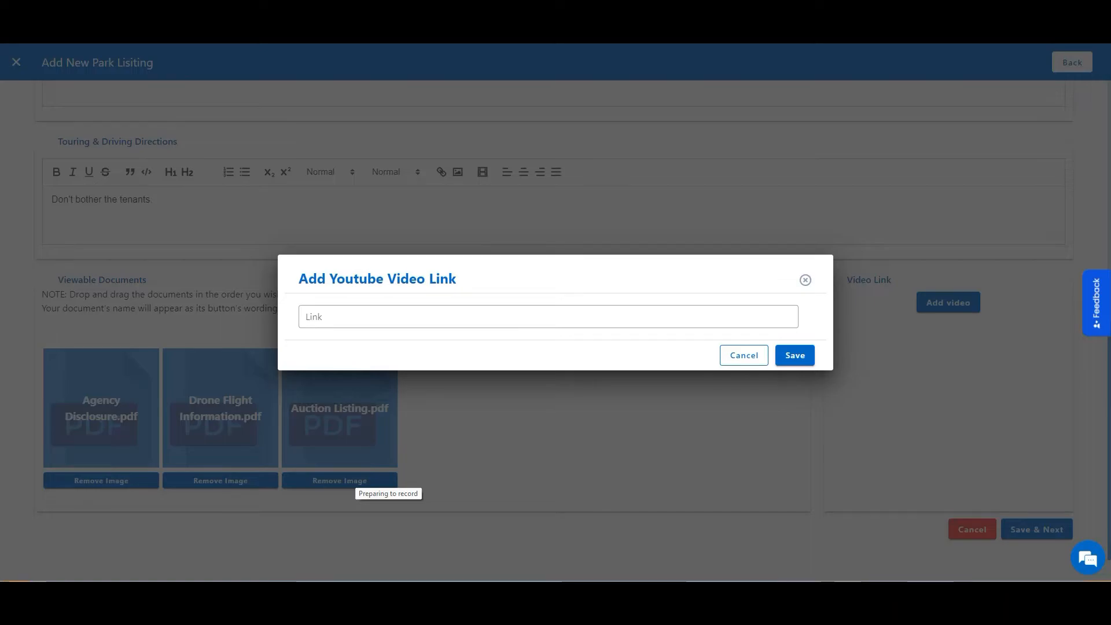
{"action": "left_click", "coordinate": [744, 355]}
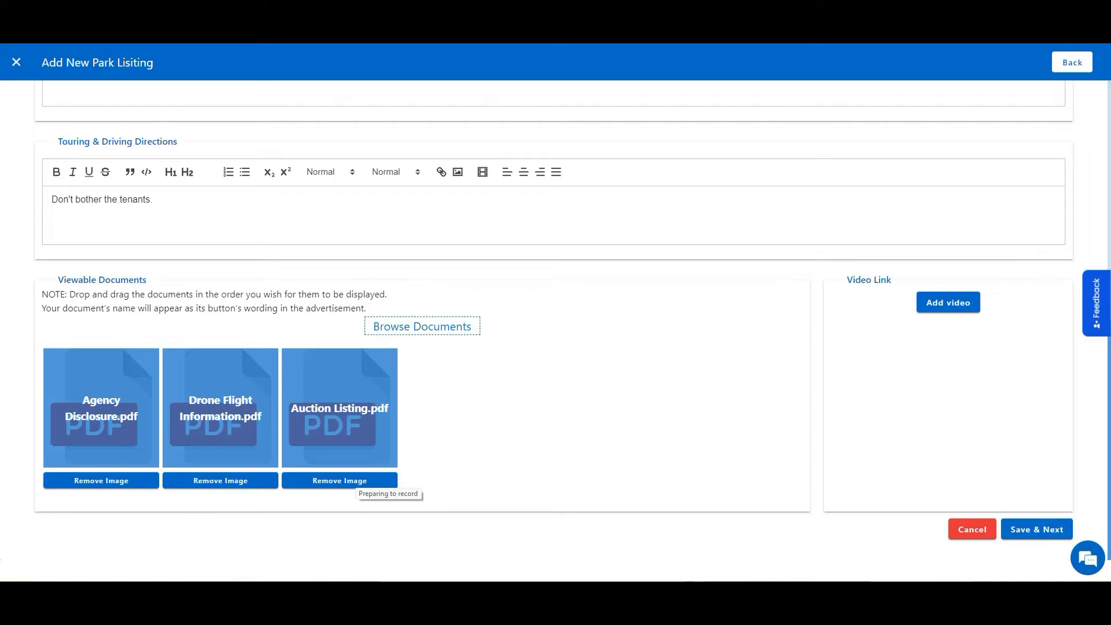
- Save the sale details, continue to the ad branding and choose custom branding instead of the profile information
{"action": "left_click", "coordinate": [1036, 530]}
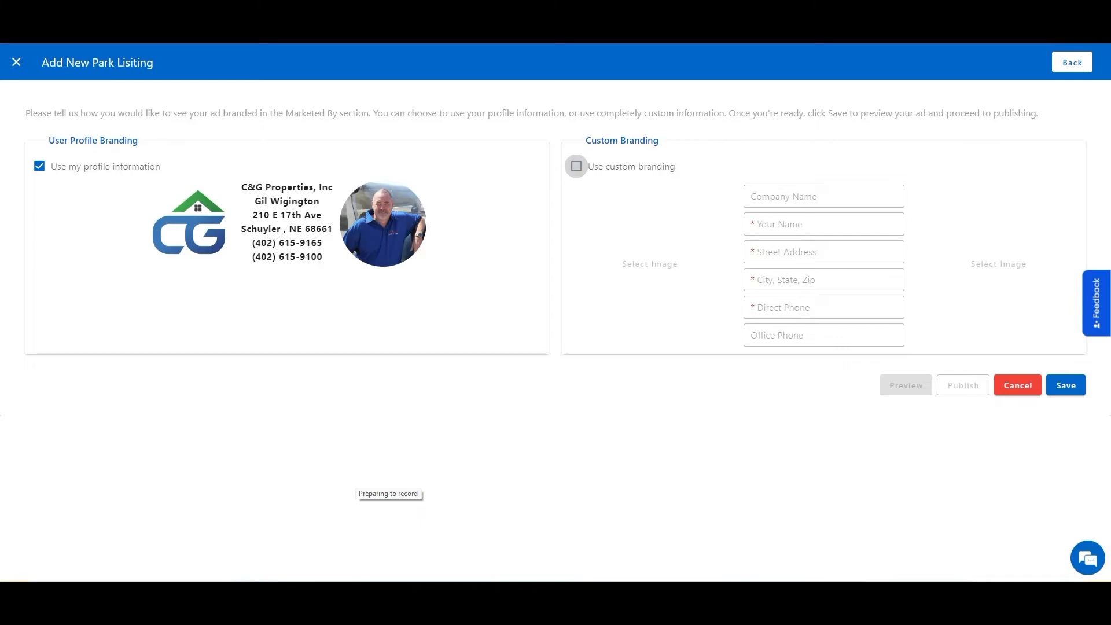
{"action": "left_click", "coordinate": [577, 166]}
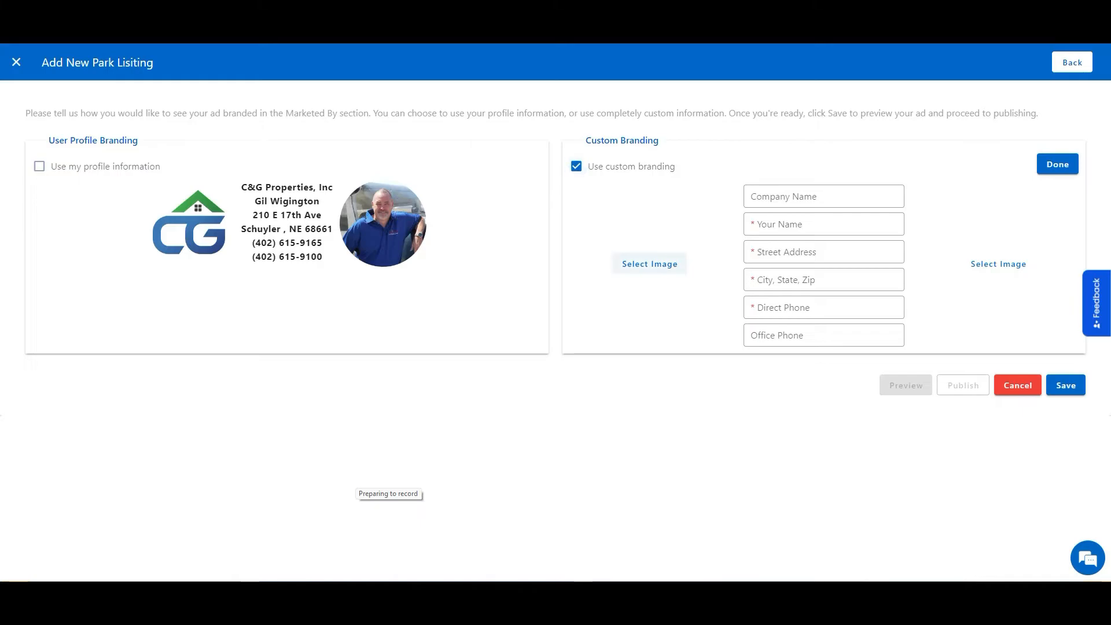
{"action": "left_click", "coordinate": [649, 264]}
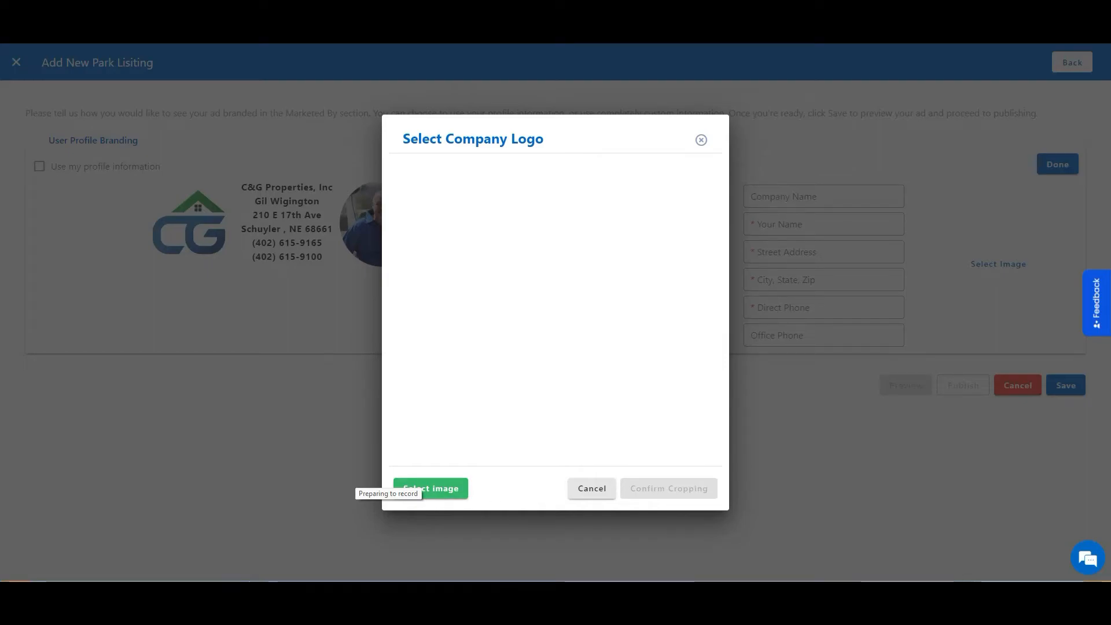
{"action": "left_click", "coordinate": [431, 489]}
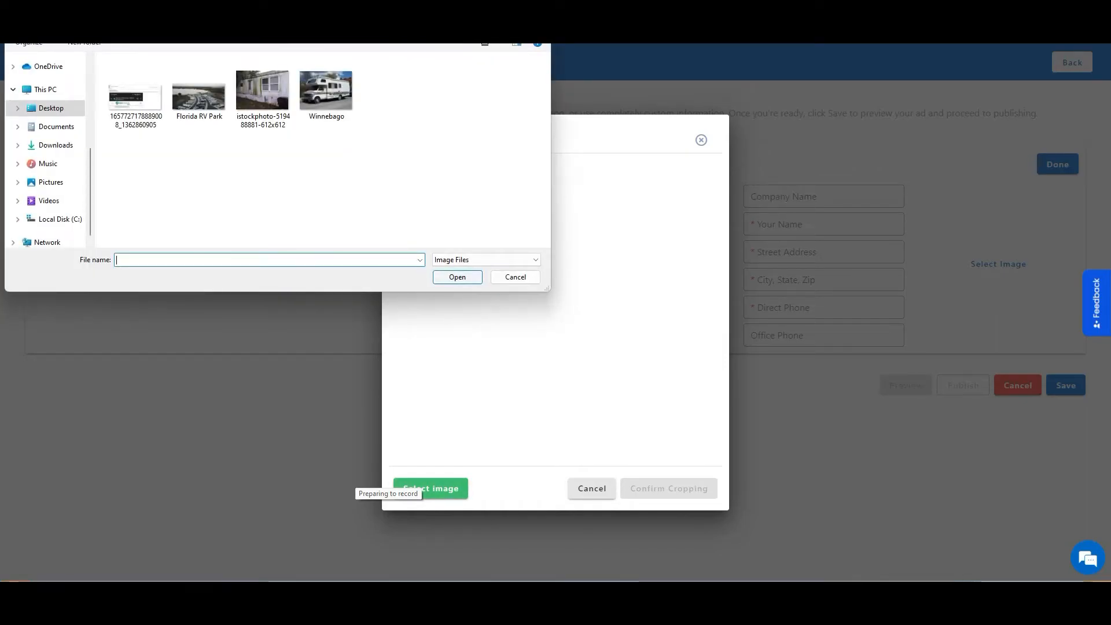
{"action": "left_click", "coordinate": [515, 278]}
{"action": "left_click", "coordinate": [592, 488]}
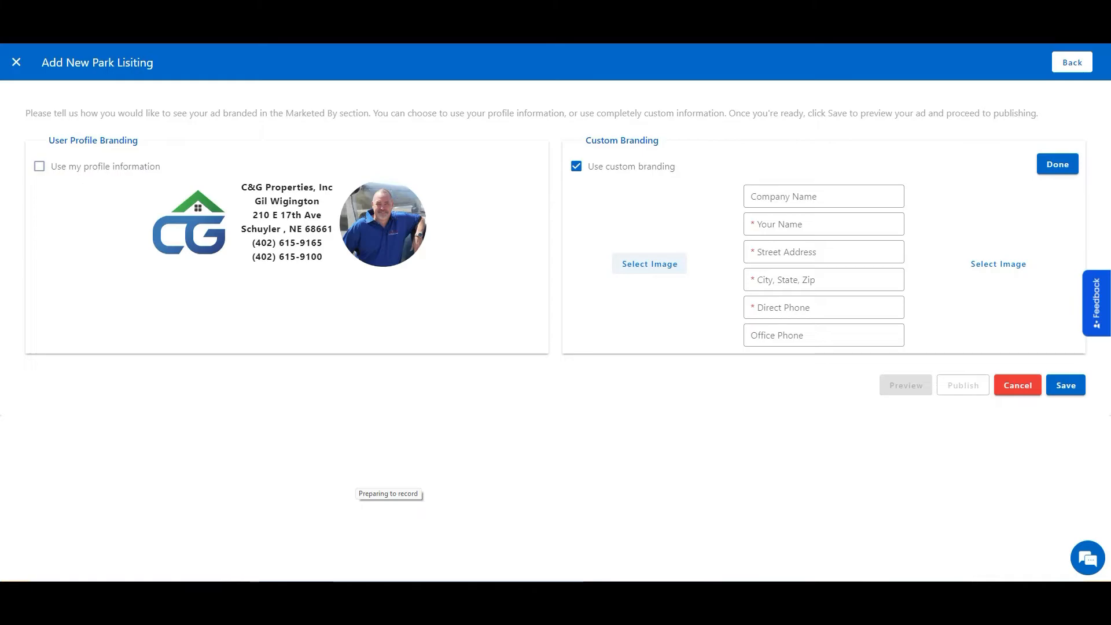
- Load C&G Logo Transparent from the C&G Properties Logo folder as the custom branding's company logo
{"action": "left_click", "coordinate": [649, 264]}
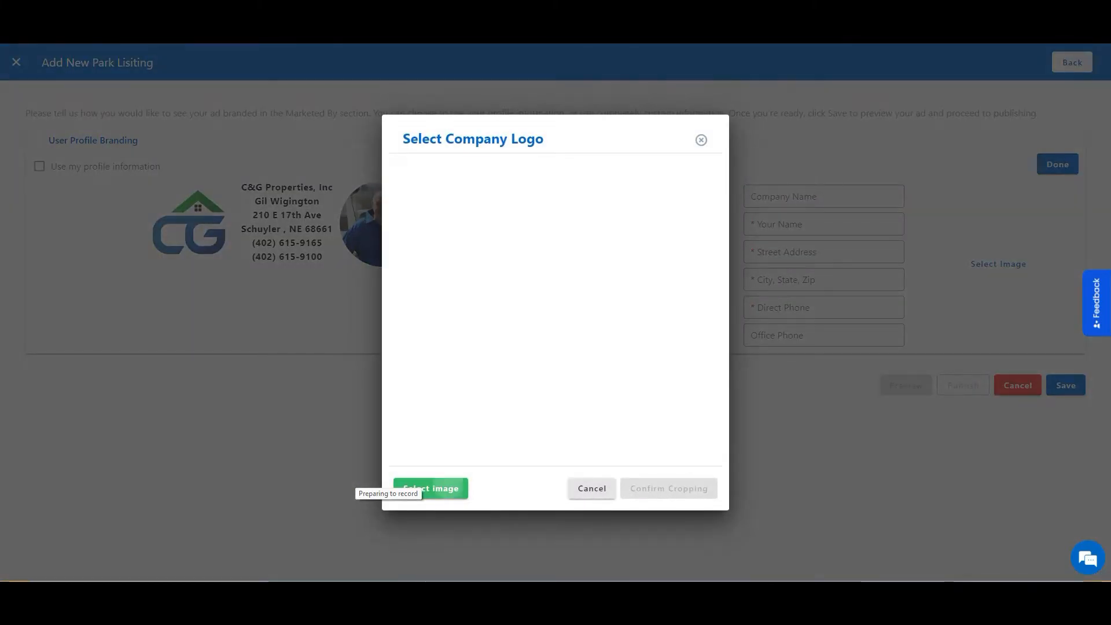
{"action": "left_click", "coordinate": [431, 488]}
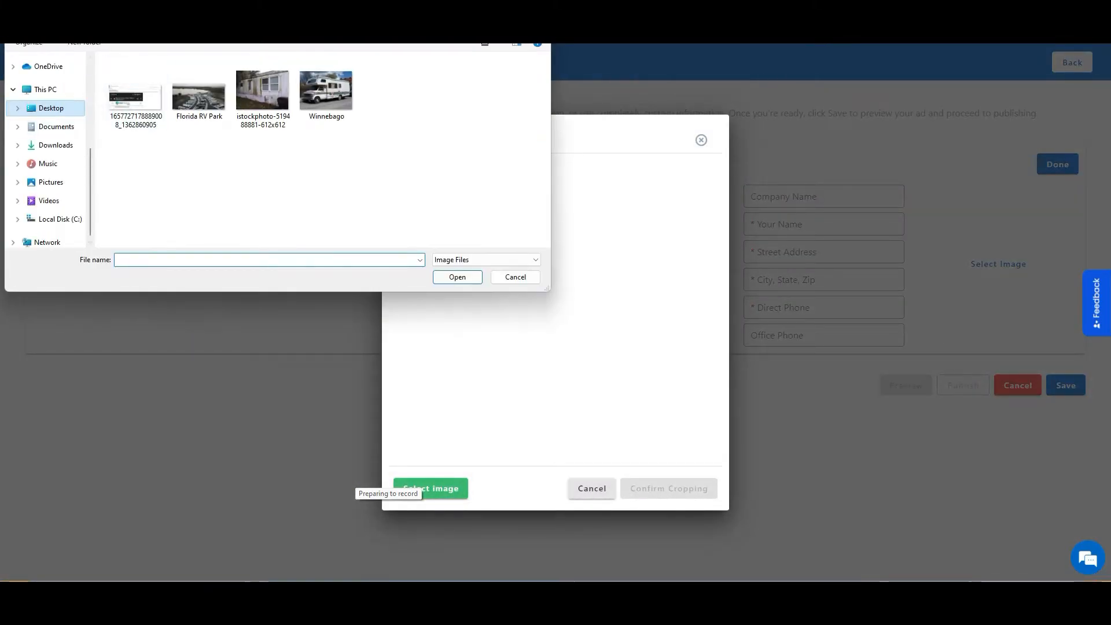
{"action": "double_click", "coordinate": [199, 86]}
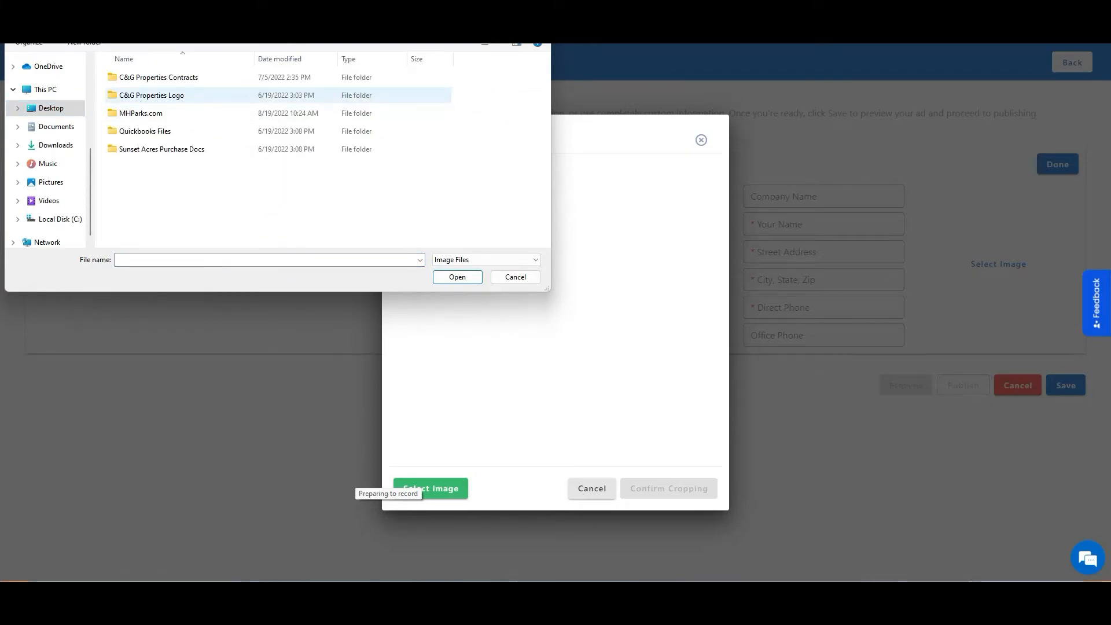
{"action": "double_click", "coordinate": [162, 95]}
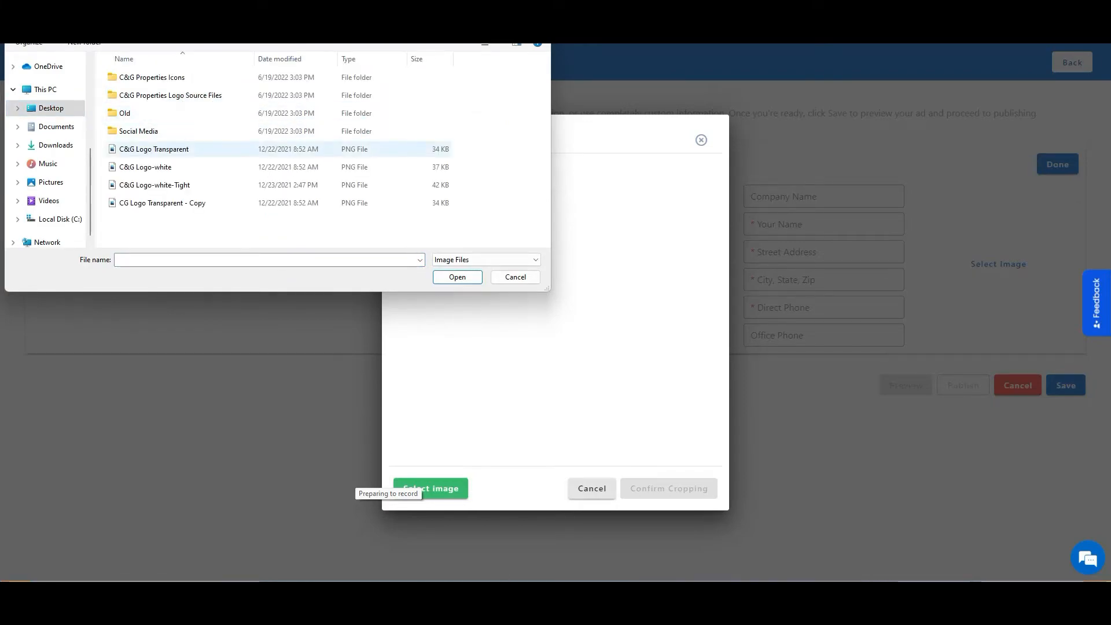
{"action": "double_click", "coordinate": [154, 149]}
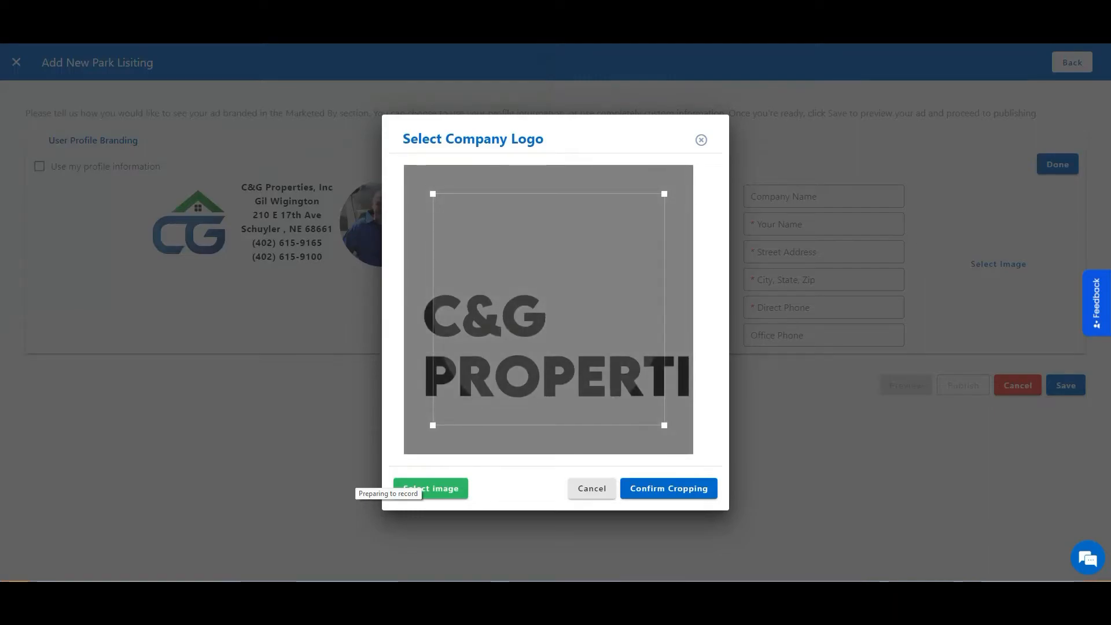
- Scale and position the company logo so the crop frame holds only the CG house emblem, and confirm the cropping
{"action": "scroll", "coordinate": [591, 280], "scroll_direction": "down", "scroll_amount": 6}
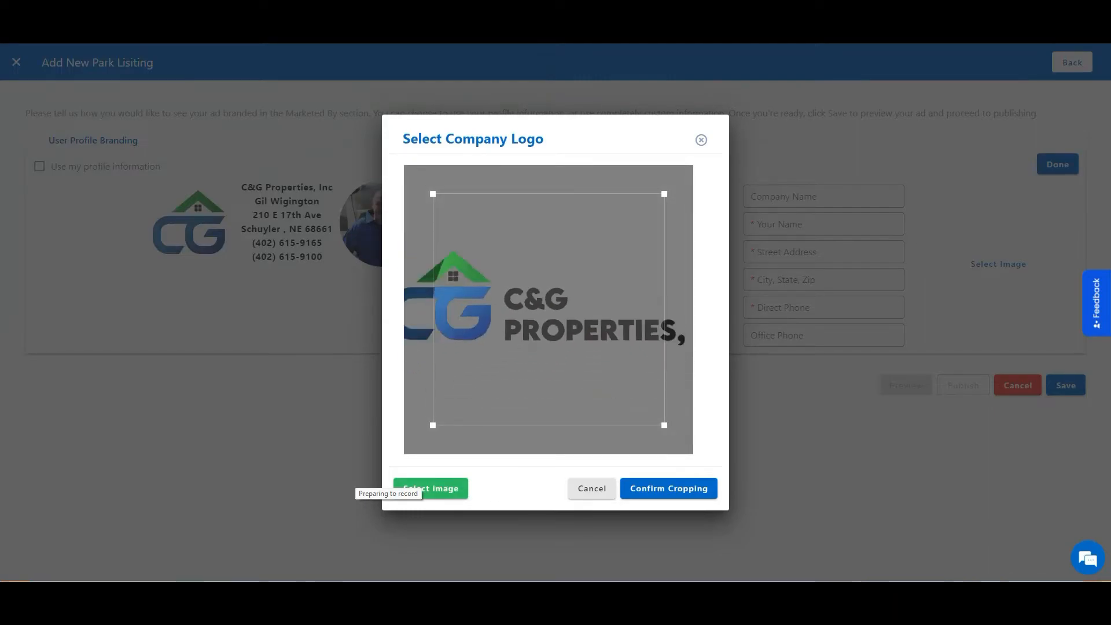
{"action": "scroll", "coordinate": [549, 306], "scroll_direction": "down", "scroll_amount": 5}
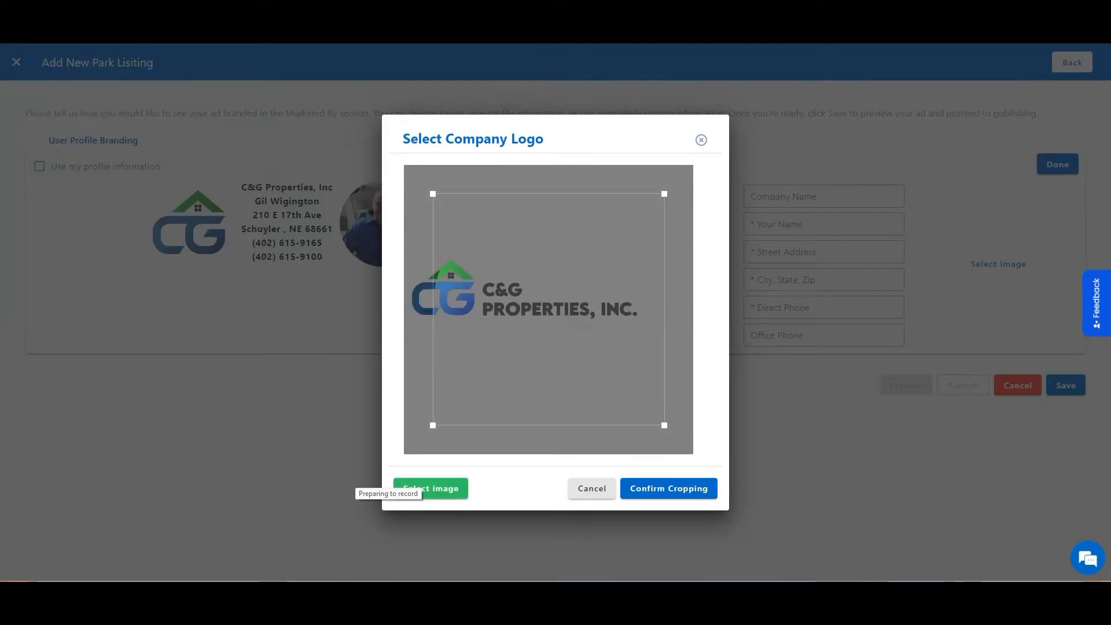
{"action": "left_click_drag", "start_coordinate": [524, 301], "coordinate": [552, 302]}
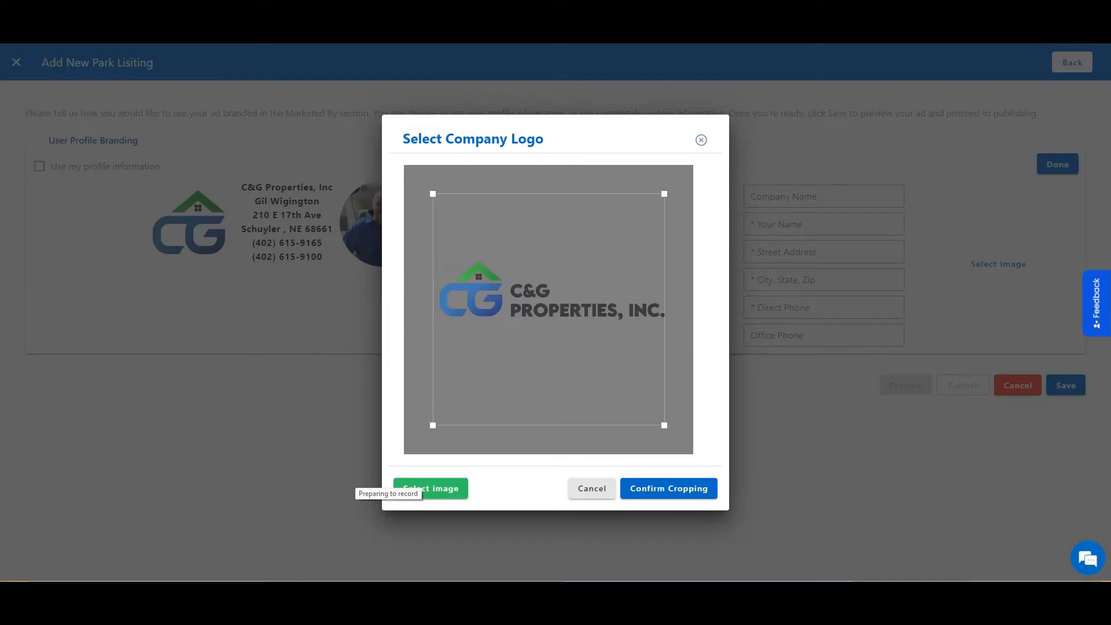
{"action": "scroll", "coordinate": [553, 295], "scroll_direction": "down", "scroll_amount": 1}
{"action": "scroll", "coordinate": [548, 306], "scroll_direction": "up", "scroll_amount": 4}
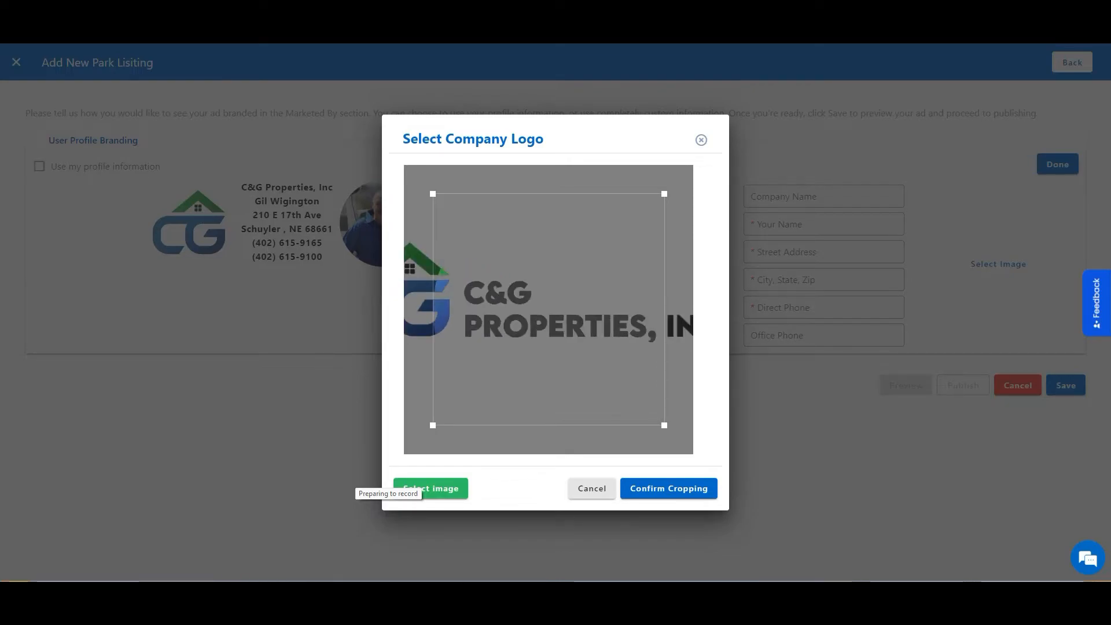
{"action": "scroll", "coordinate": [549, 307], "scroll_direction": "down", "scroll_amount": 2}
{"action": "scroll", "coordinate": [548, 306], "scroll_direction": "up", "scroll_amount": 1}
{"action": "scroll", "coordinate": [554, 299], "scroll_direction": "up", "scroll_amount": 6}
{"action": "scroll", "coordinate": [554, 299], "scroll_direction": "down", "scroll_amount": 1}
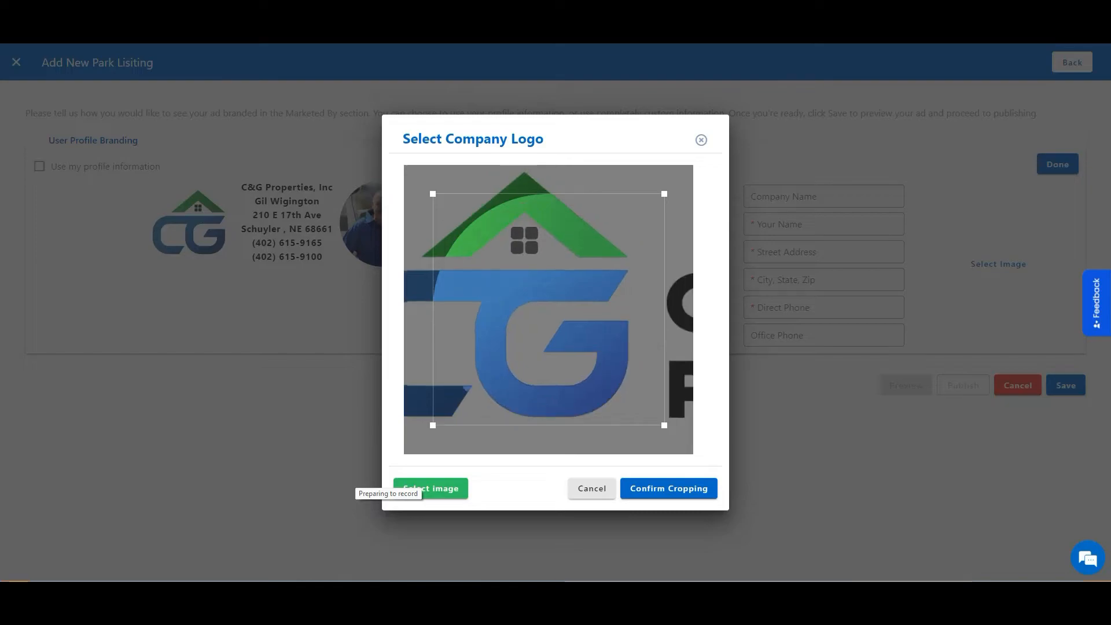
{"action": "mouse_move", "coordinate": [553, 299]}
{"action": "left_mouse_down"}
{"action": "mouse_move", "coordinate": [579, 308]}
{"action": "mouse_move", "coordinate": [561, 309]}
{"action": "mouse_move", "coordinate": [583, 306]}
{"action": "mouse_move", "coordinate": [554, 307]}
{"action": "left_mouse_up"}
{"action": "scroll", "coordinate": [548, 310], "scroll_direction": "down", "scroll_amount": 2}
{"action": "scroll", "coordinate": [554, 307], "scroll_direction": "down", "scroll_amount": 2}
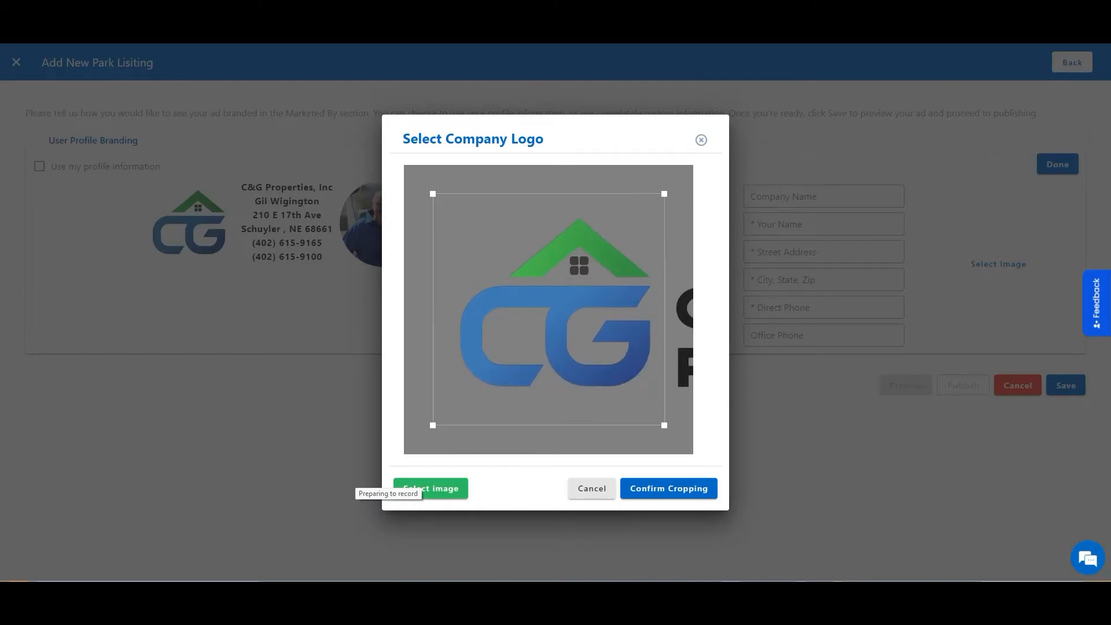
{"action": "left_click", "coordinate": [640, 488]}
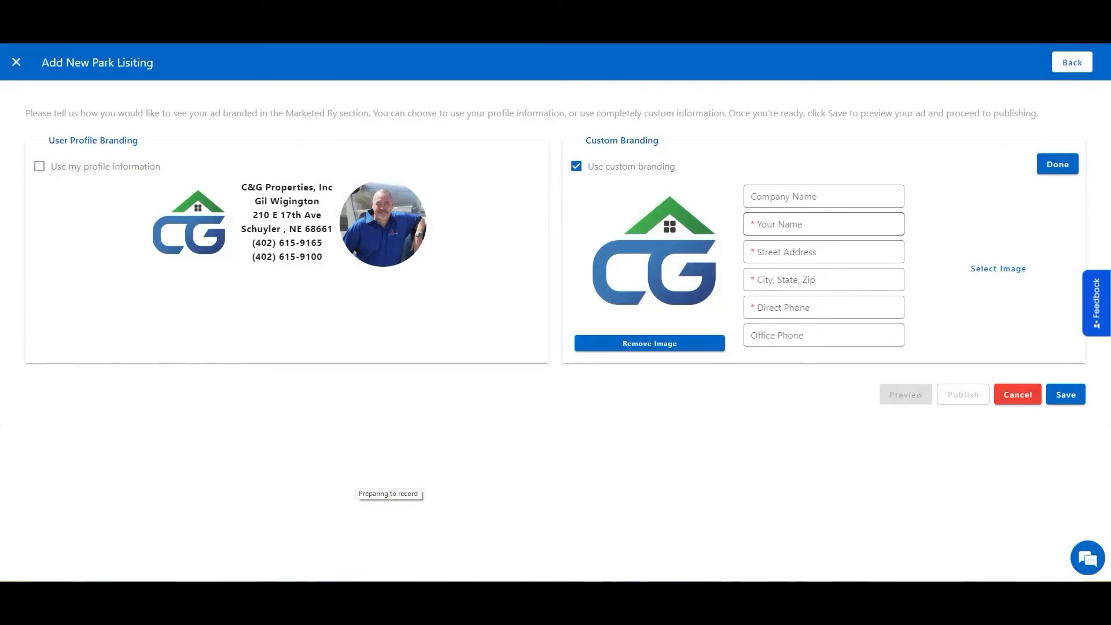
- Fill the custom branding with C&G Properties, Inc, the contact's name, street address and direct phone, and complete the city, state and zip
{"action": "left_click", "coordinate": [820, 197]}
{"action": "key", "text": "Down"}
{"action": "key", "text": "Return"}
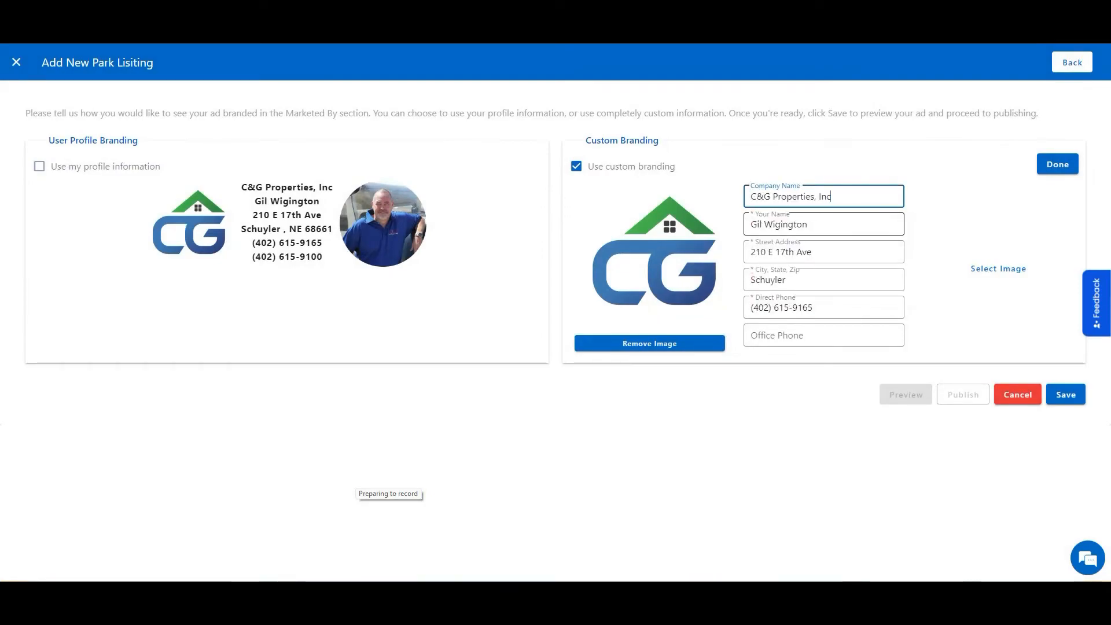
{"action": "left_click", "coordinate": [822, 280]}
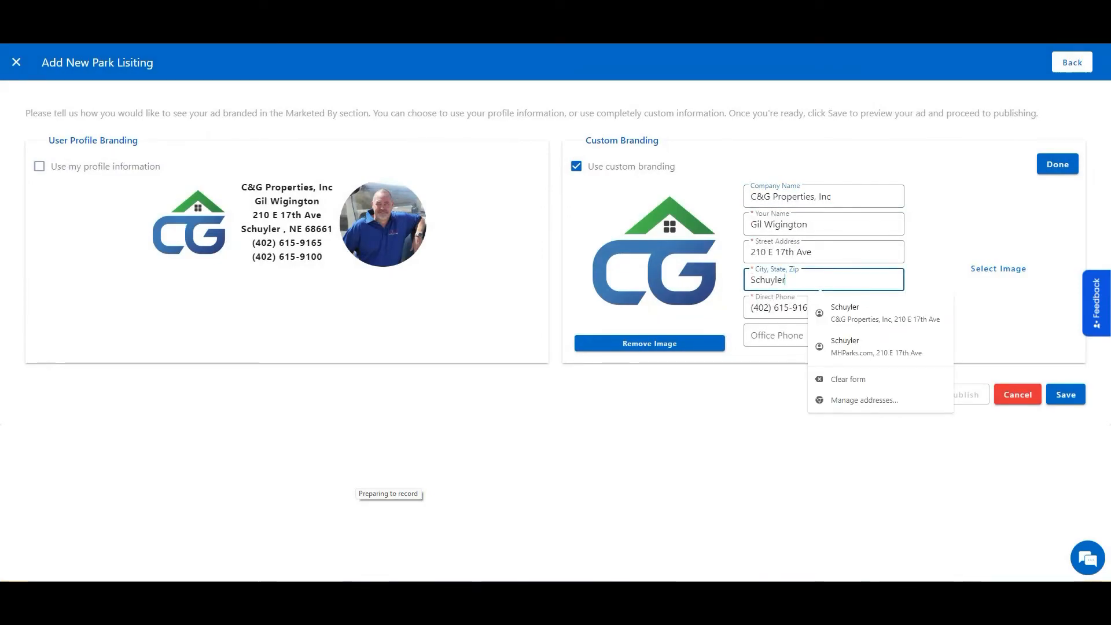
{"action": "type", "text": ", "}
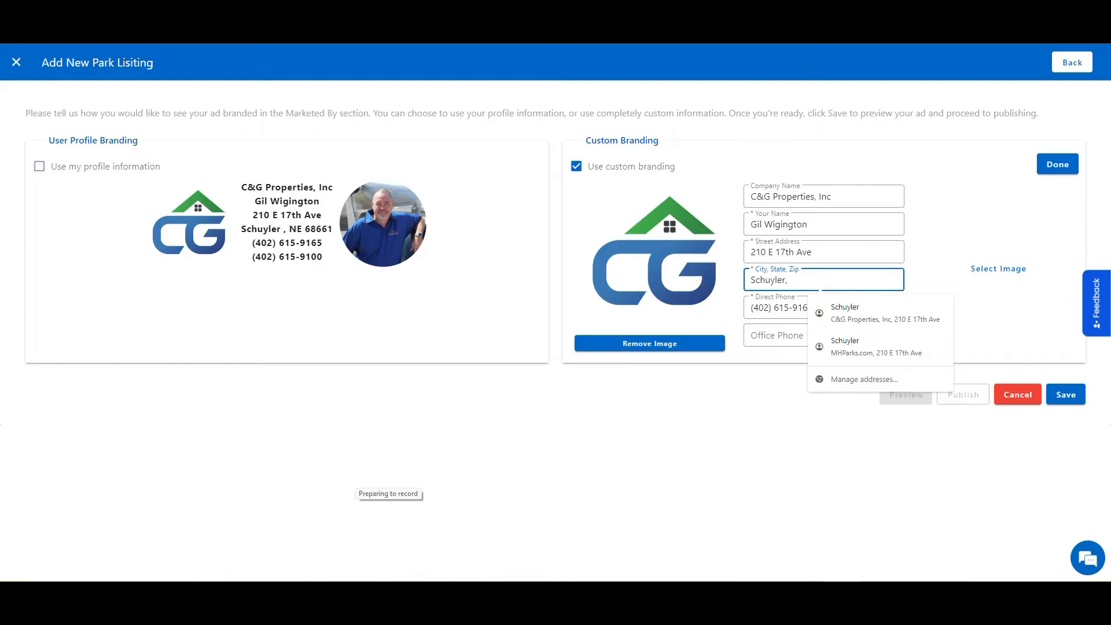
{"action": "type", "text": "NE"}
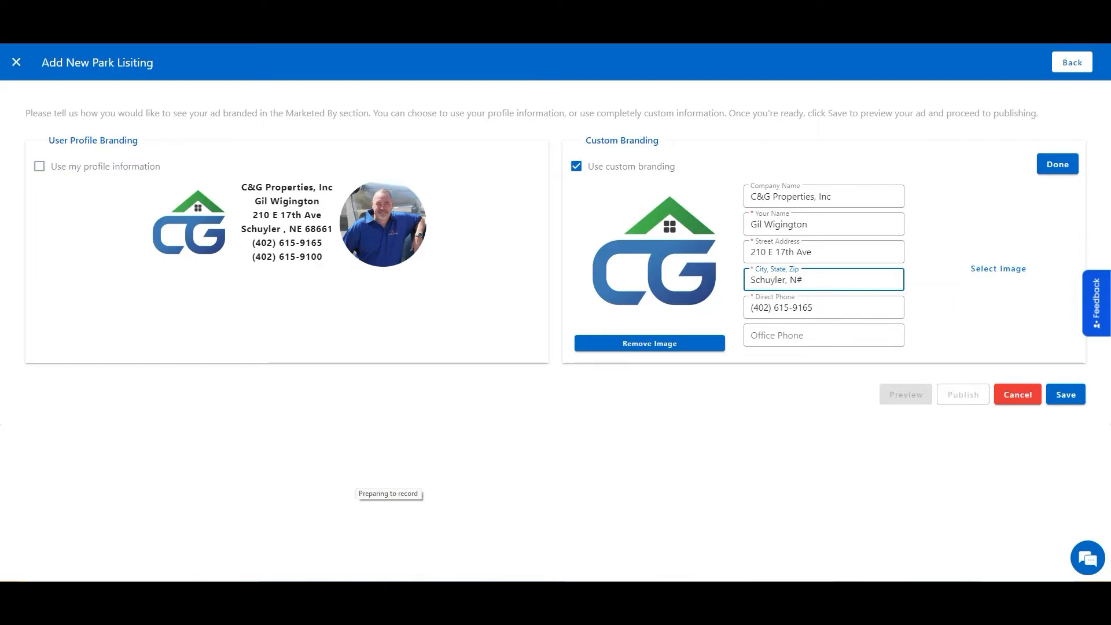
{"action": "type", "text": "E 68661"}
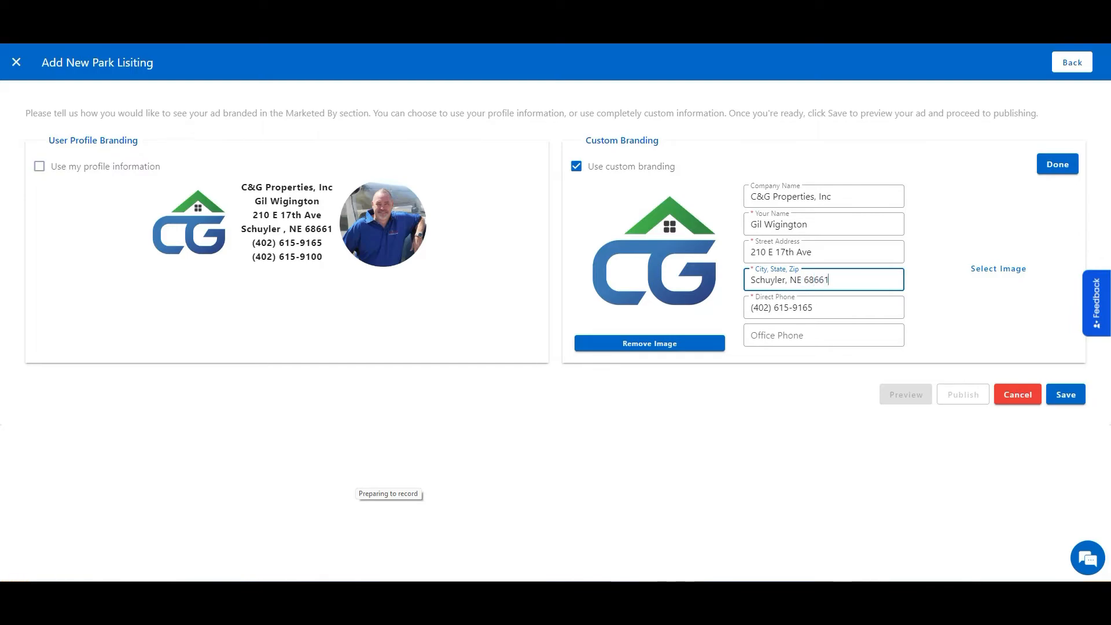
{"action": "left_click", "coordinate": [998, 269]}
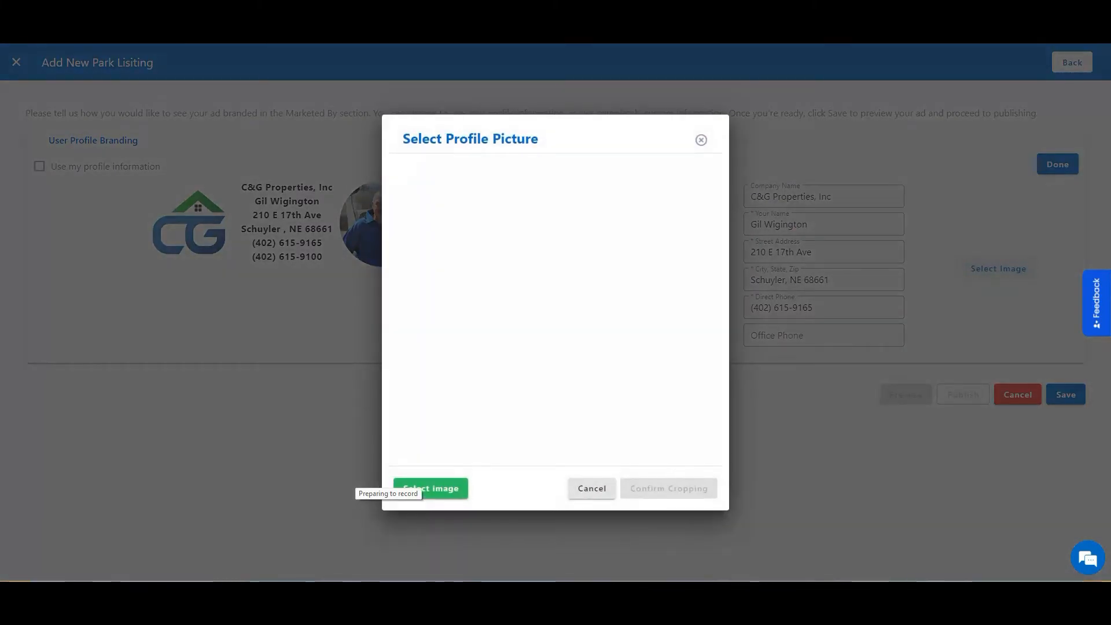
{"action": "left_click", "coordinate": [431, 488]}
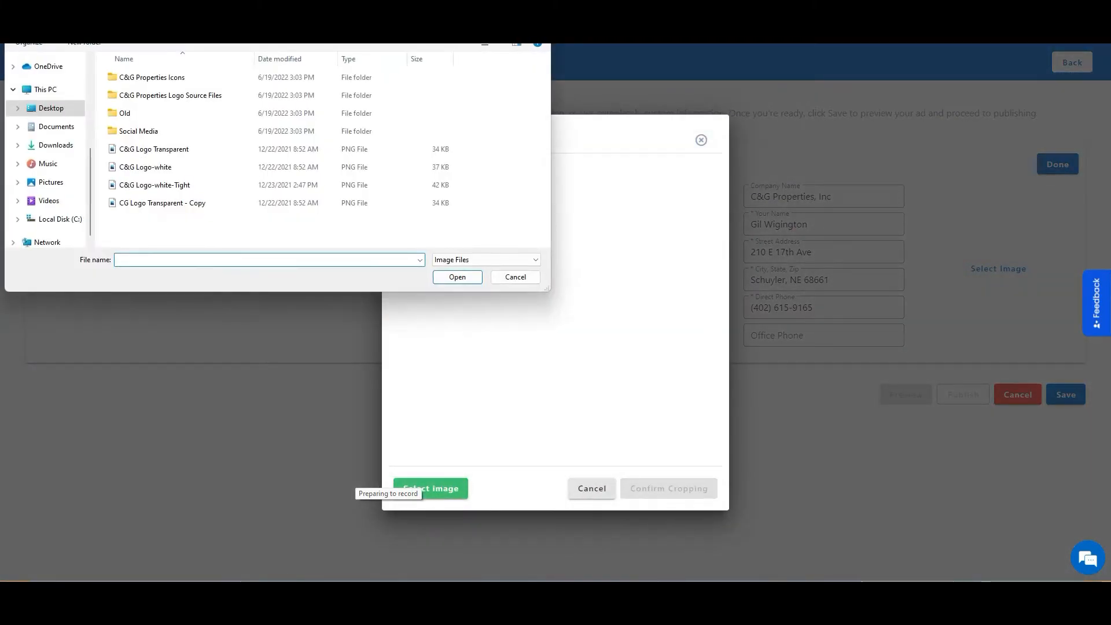
{"action": "left_click", "coordinate": [515, 277]}
{"action": "left_click", "coordinate": [591, 488]}
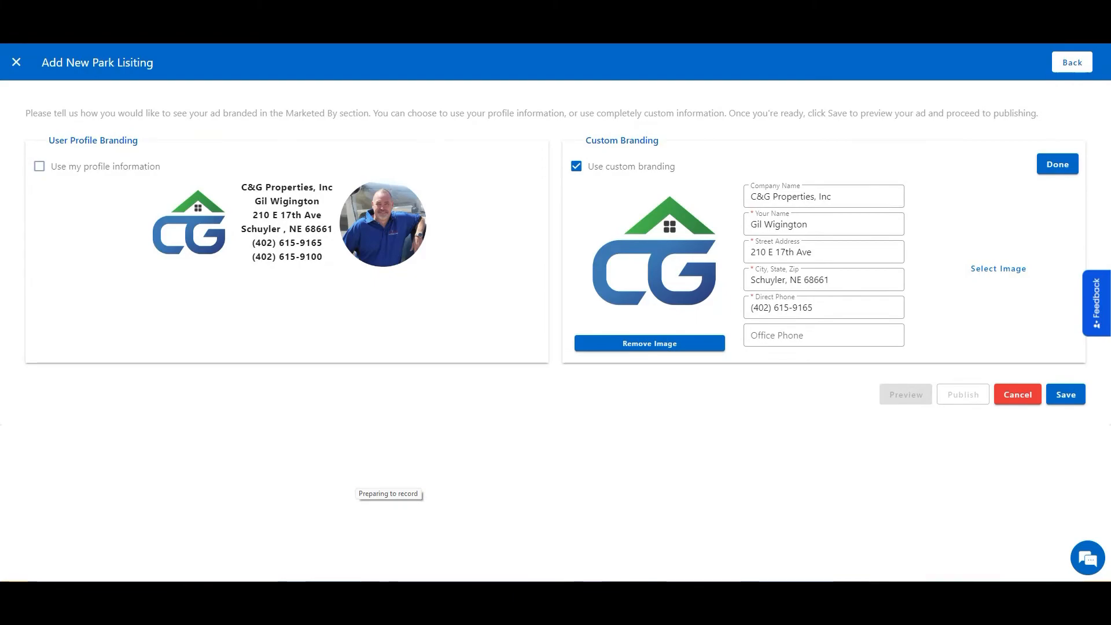
{"action": "left_click", "coordinate": [998, 269]}
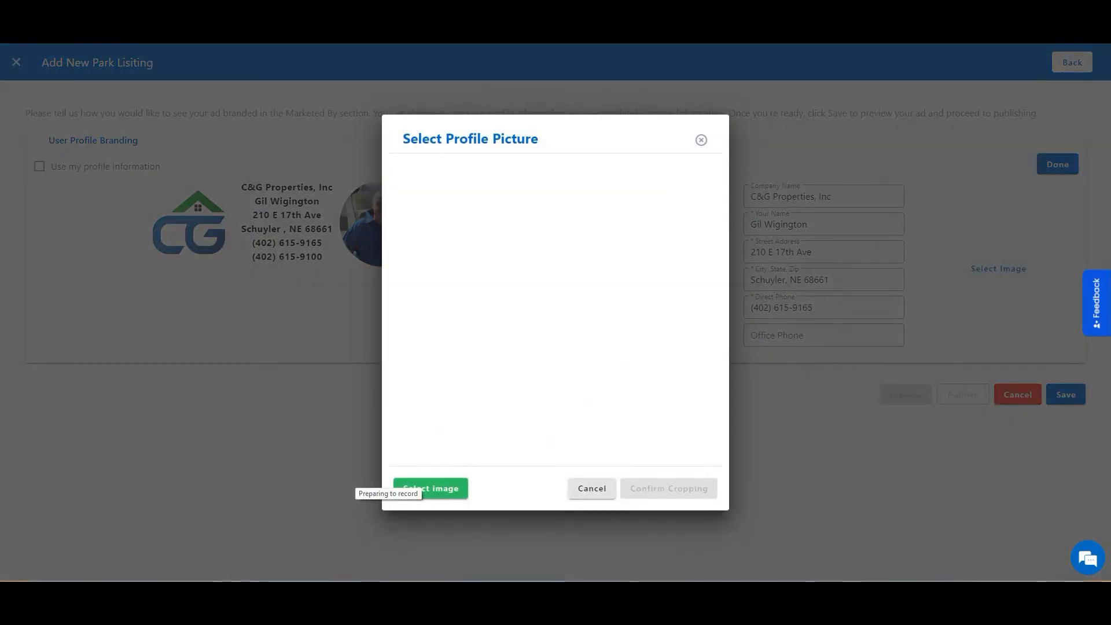
{"action": "left_click", "coordinate": [430, 488]}
{"action": "left_click", "coordinate": [154, 149]}
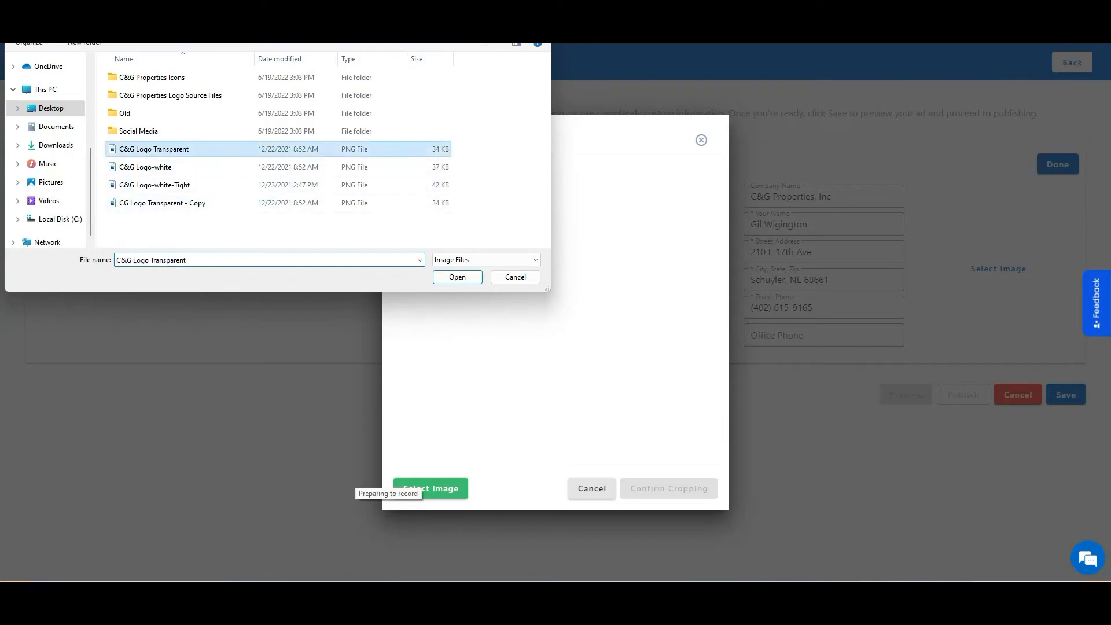
{"action": "left_click", "coordinate": [457, 276]}
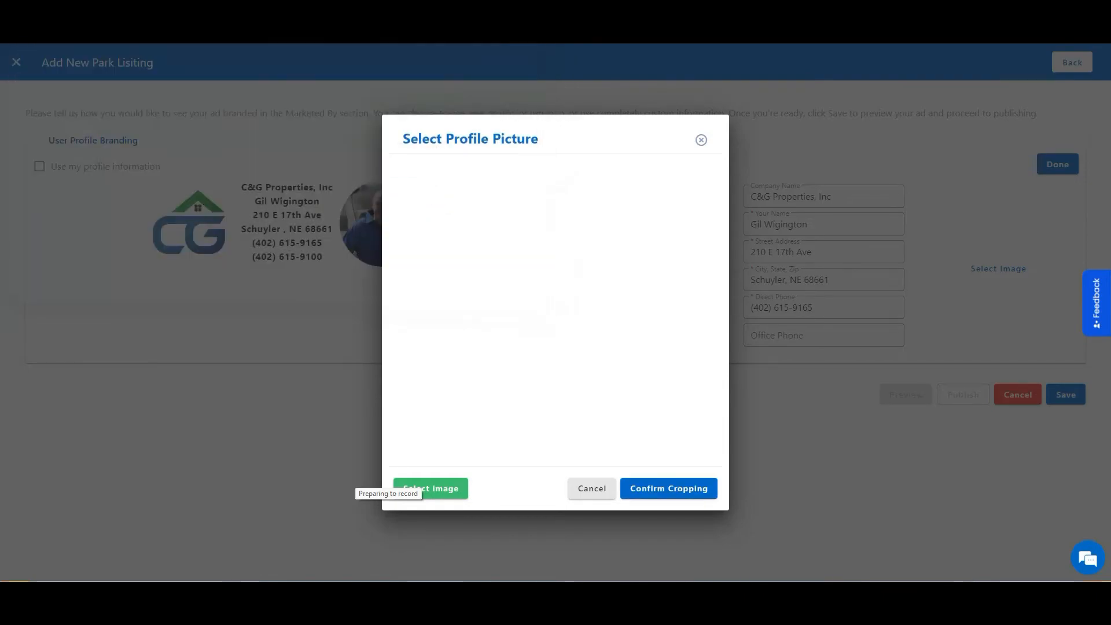
{"action": "scroll", "coordinate": [548, 310], "scroll_direction": "down", "scroll_amount": 8}
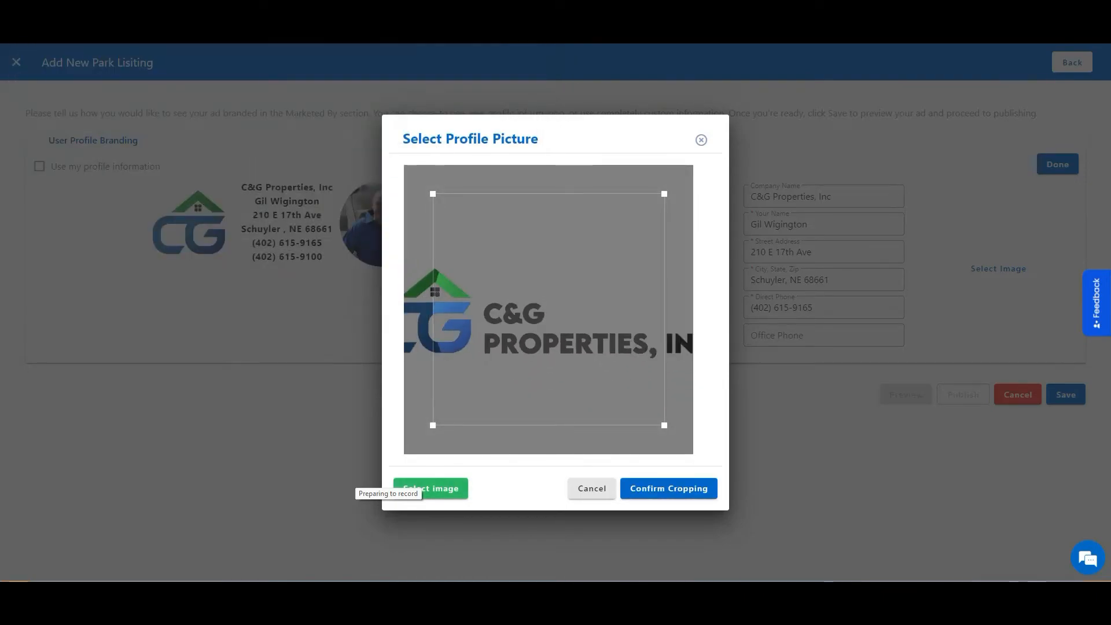
{"action": "left_click", "coordinate": [592, 489]}
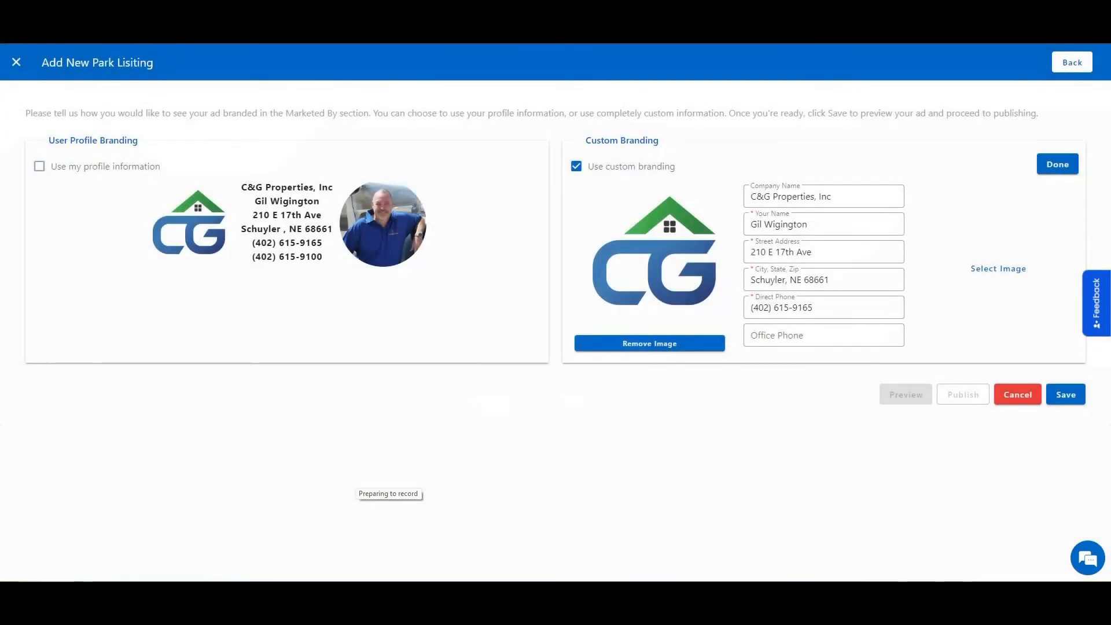
- Brand the ad with the profile information instead of custom branding, save the listing and dismiss the confirmation
{"action": "left_click", "coordinate": [39, 167]}
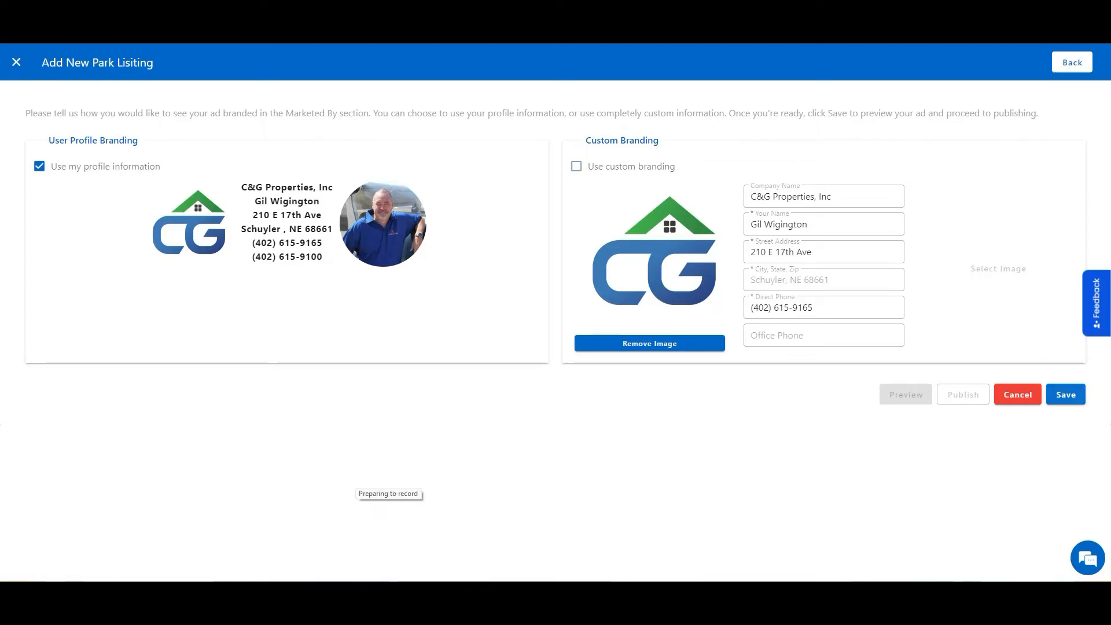
{"action": "left_click", "coordinate": [1066, 395]}
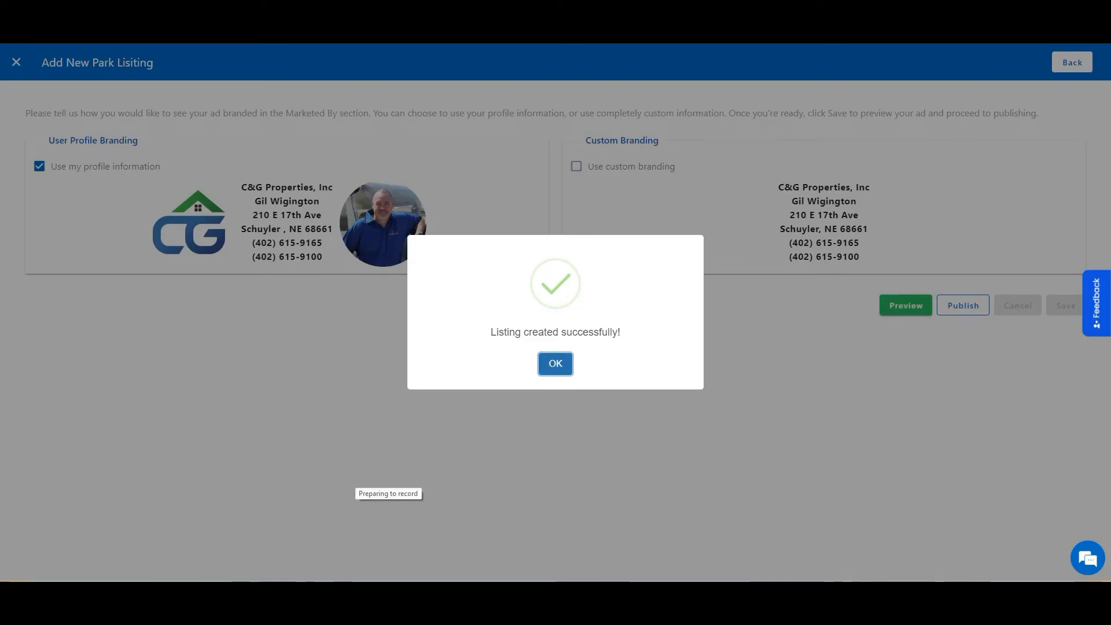
{"action": "key", "text": "Return"}
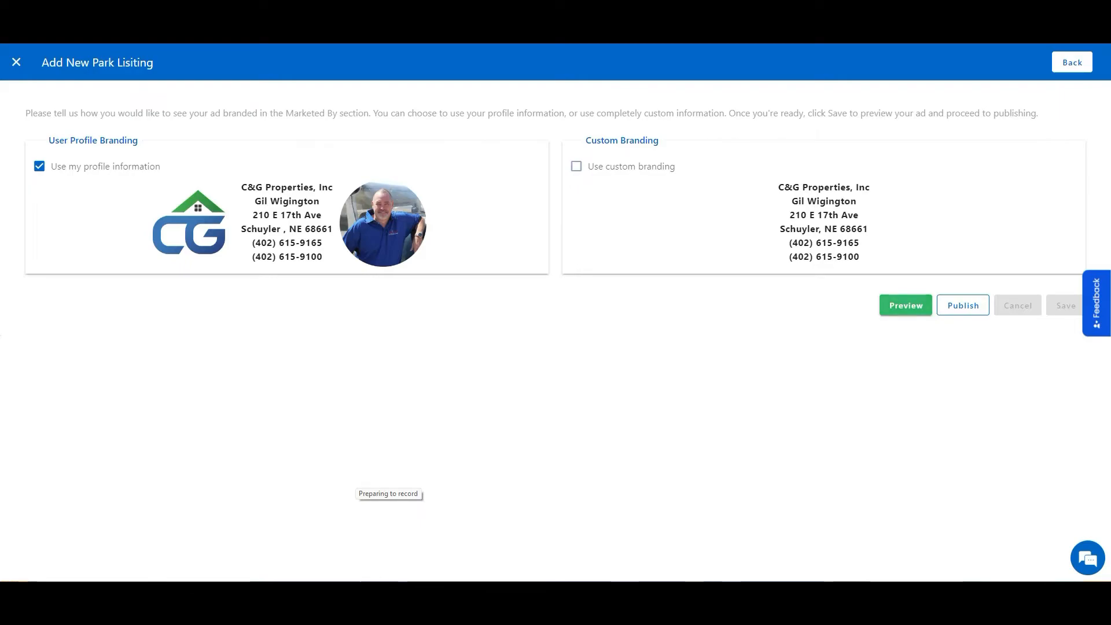
- Preview the L&L Mobile Home Park ad and check its Agency Disclosure document, closing the document when done
{"action": "left_click", "coordinate": [906, 305]}
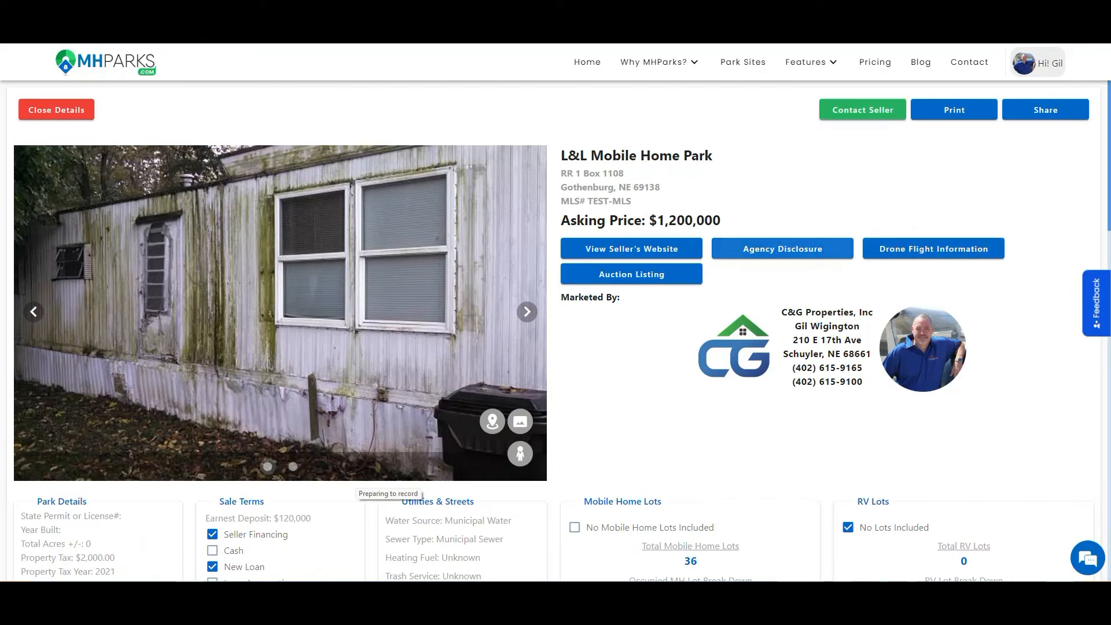
{"action": "left_click", "coordinate": [782, 249]}
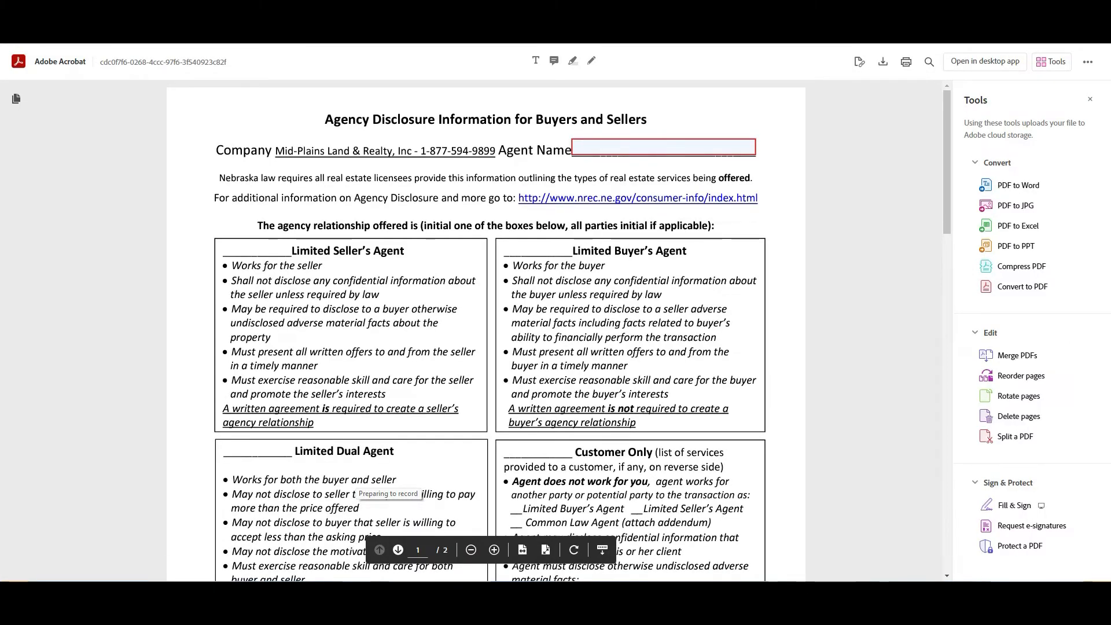
{"action": "key", "text": "ctrl+w"}
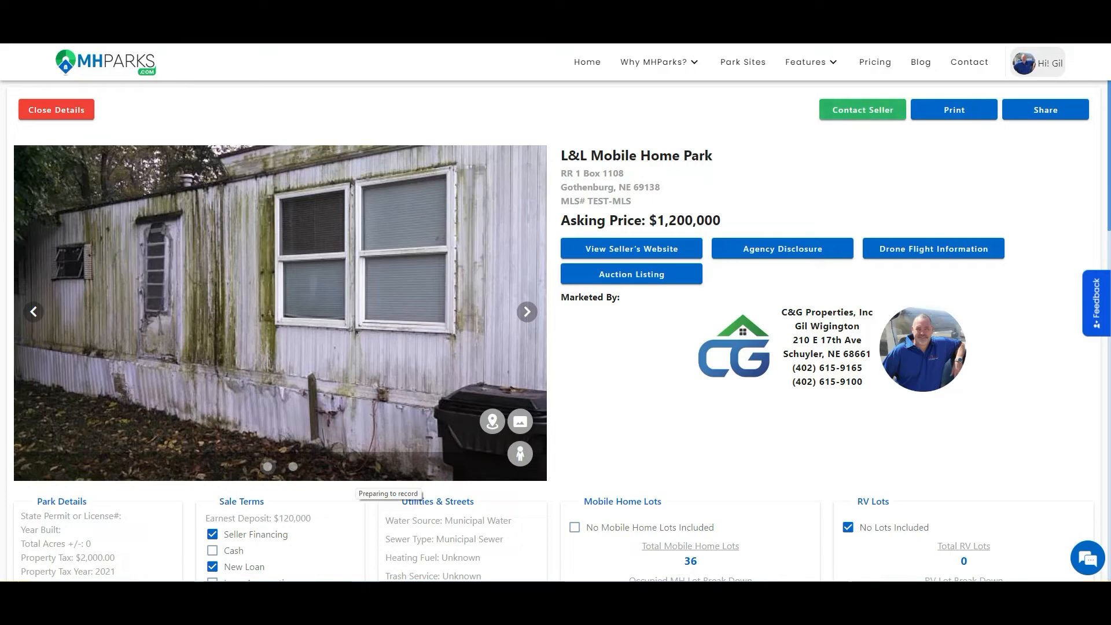
- Review the previewed ad's park details, sale terms, lots, amenities, property description and touring info
{"action": "scroll", "coordinate": [555, 330], "scroll_direction": "down", "scroll_amount": 5}
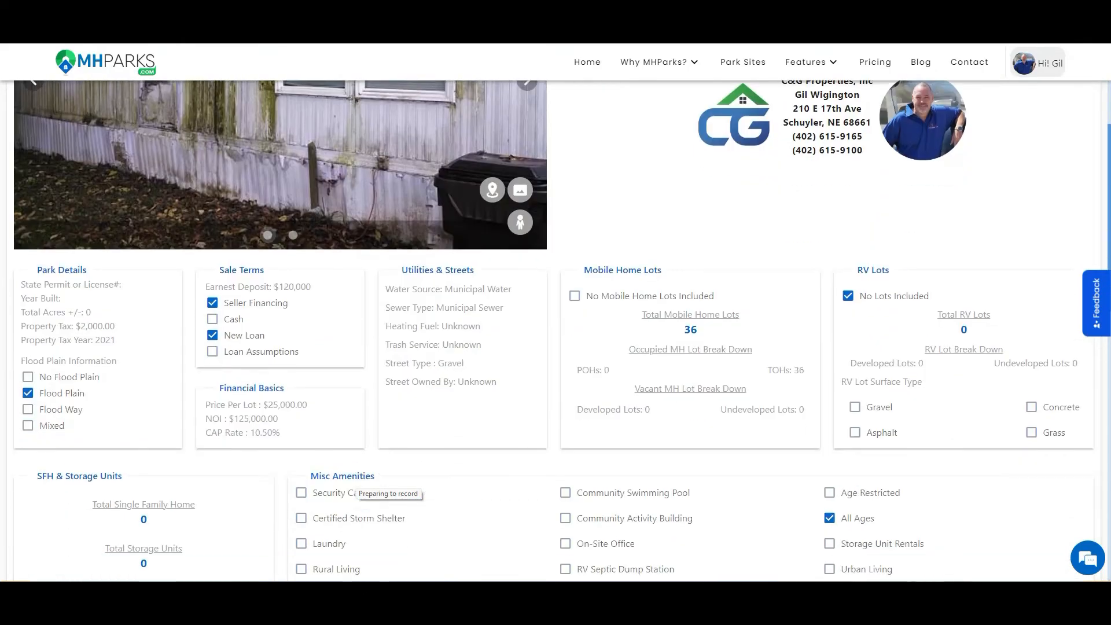
{"action": "scroll", "coordinate": [555, 330], "scroll_direction": "up", "scroll_amount": 3}
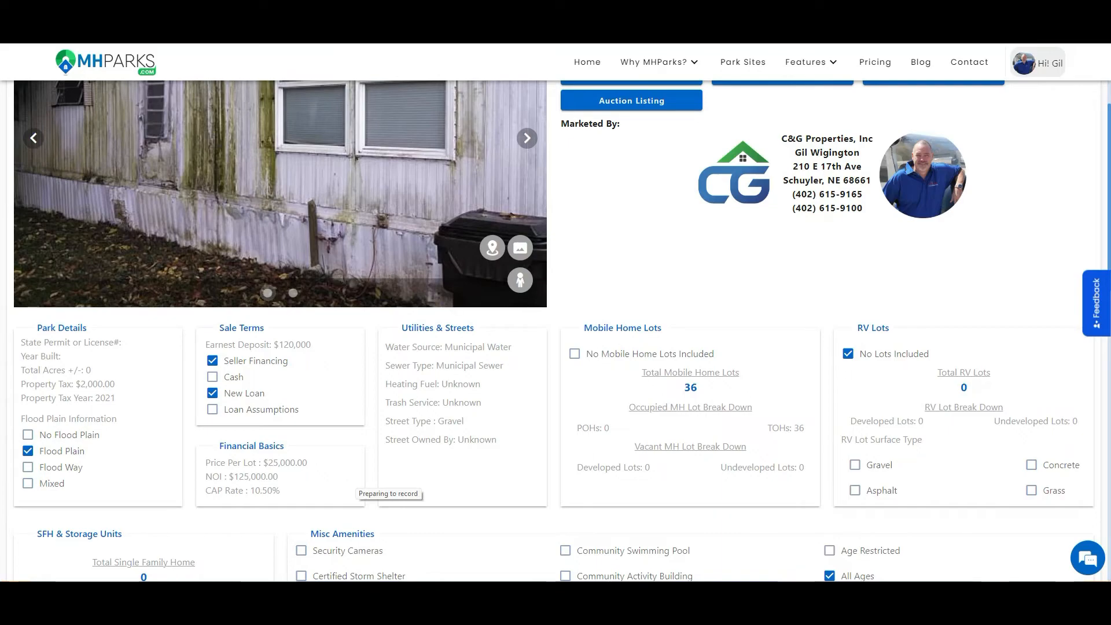
{"action": "scroll", "coordinate": [556, 332], "scroll_direction": "down", "scroll_amount": 3}
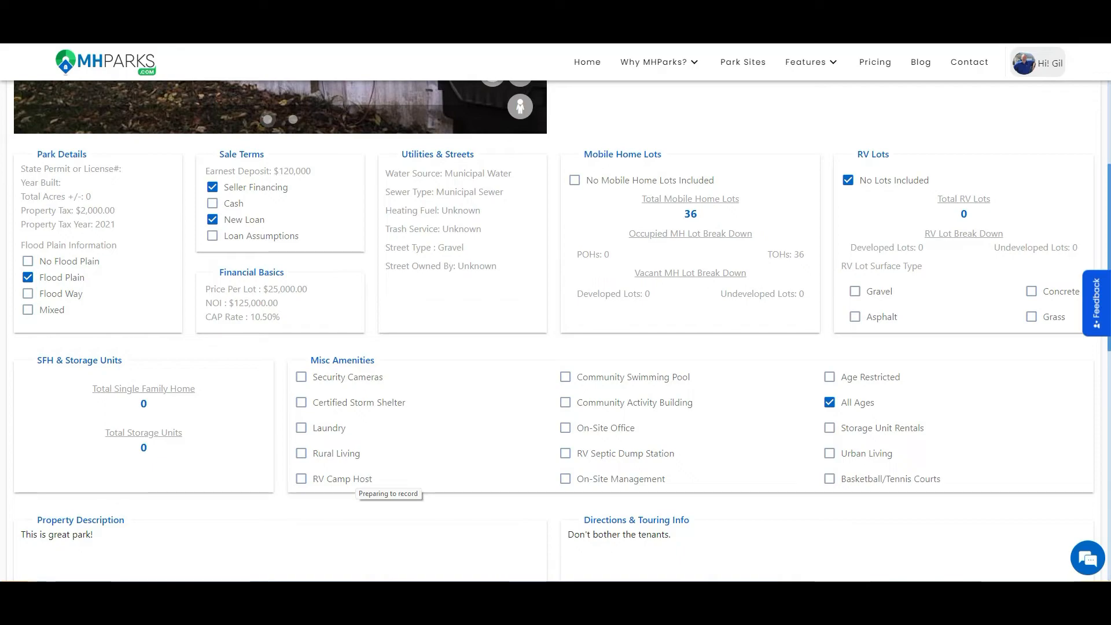
{"action": "scroll", "coordinate": [554, 329], "scroll_direction": "down", "scroll_amount": 2}
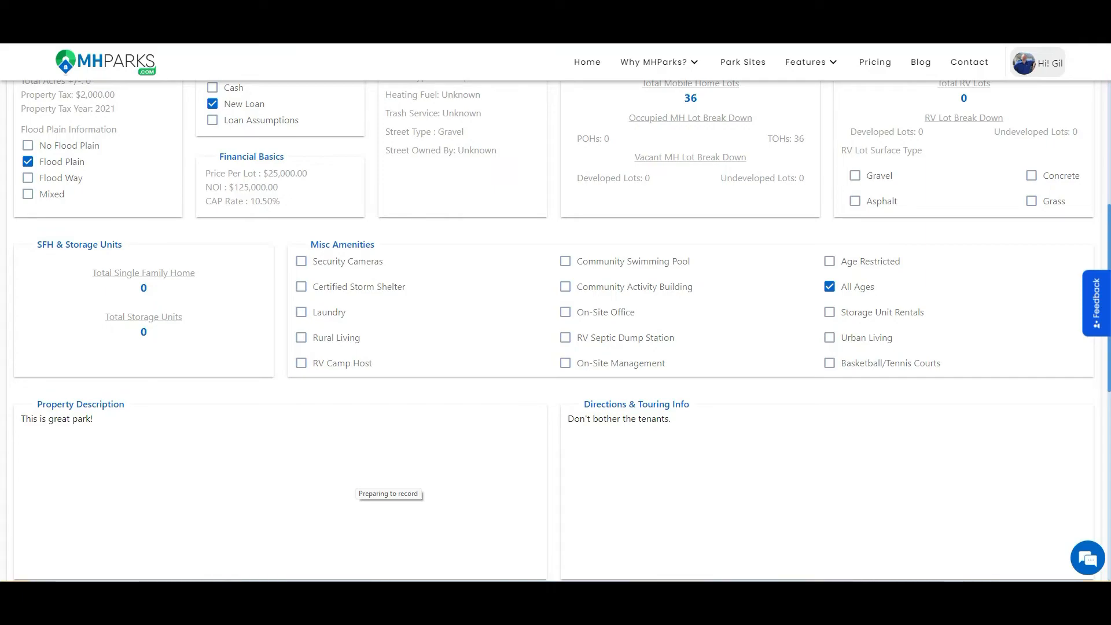
- Check the disclaimer at the end of the previewed ad and close the ad's details
{"action": "scroll", "coordinate": [556, 330], "scroll_direction": "down", "scroll_amount": 2}
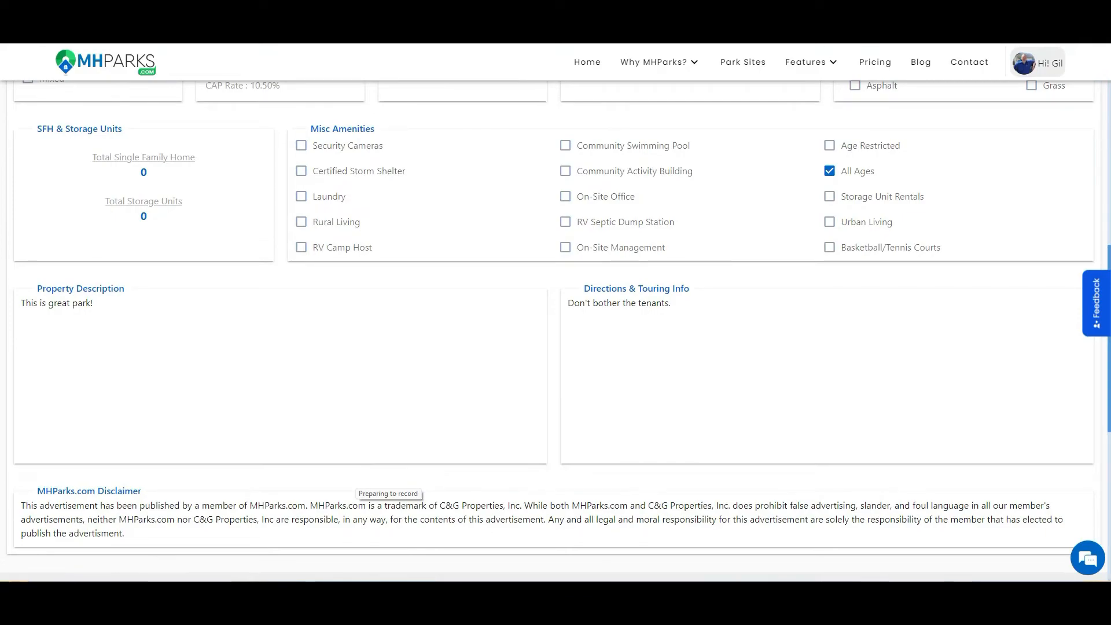
{"action": "scroll", "coordinate": [556, 330], "scroll_direction": "up", "scroll_amount": 2}
{"action": "scroll", "coordinate": [556, 330], "scroll_direction": "up", "scroll_amount": 8}
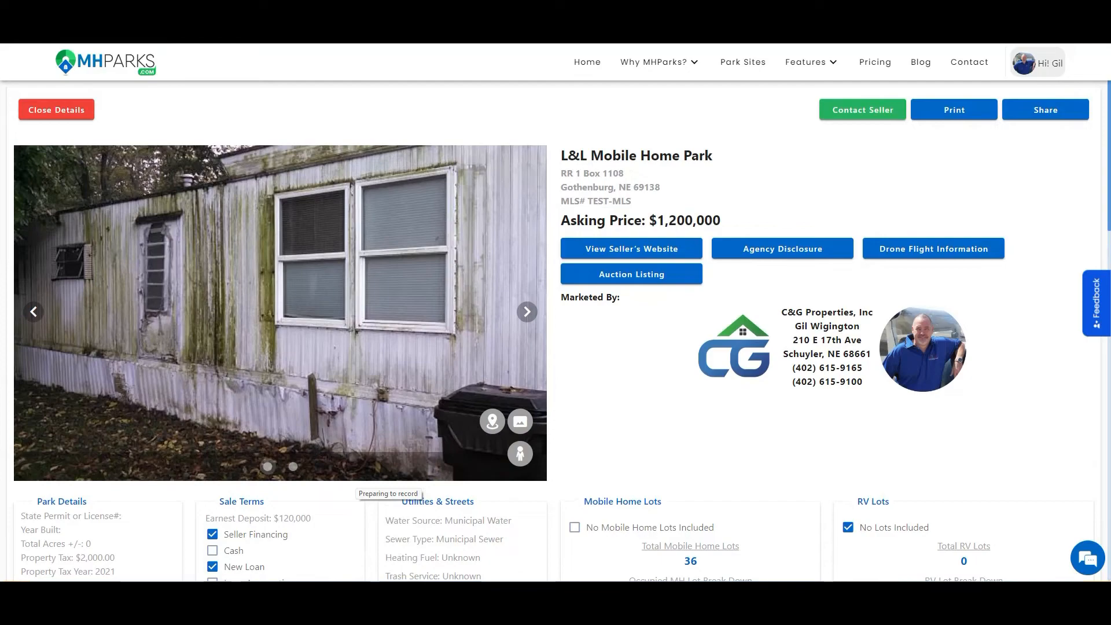
{"action": "left_click", "coordinate": [56, 110]}
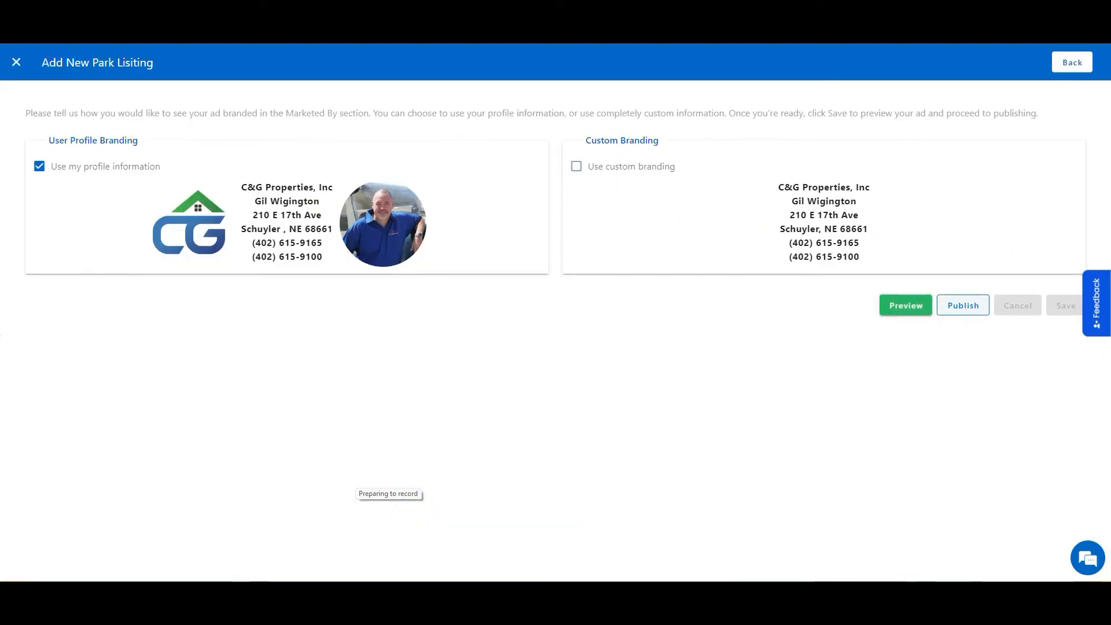
- Start publishing the ad with the $10.00 premium upgrade, pay with the saved card, and reveal the promo code field
{"action": "left_click", "coordinate": [962, 305]}
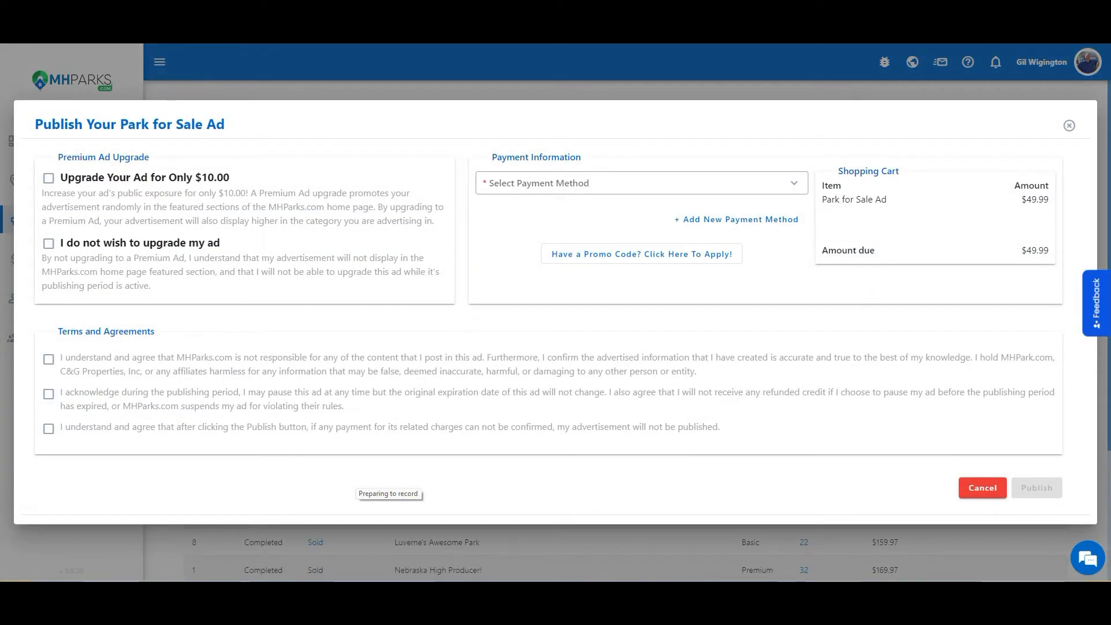
{"action": "left_click", "coordinate": [49, 178]}
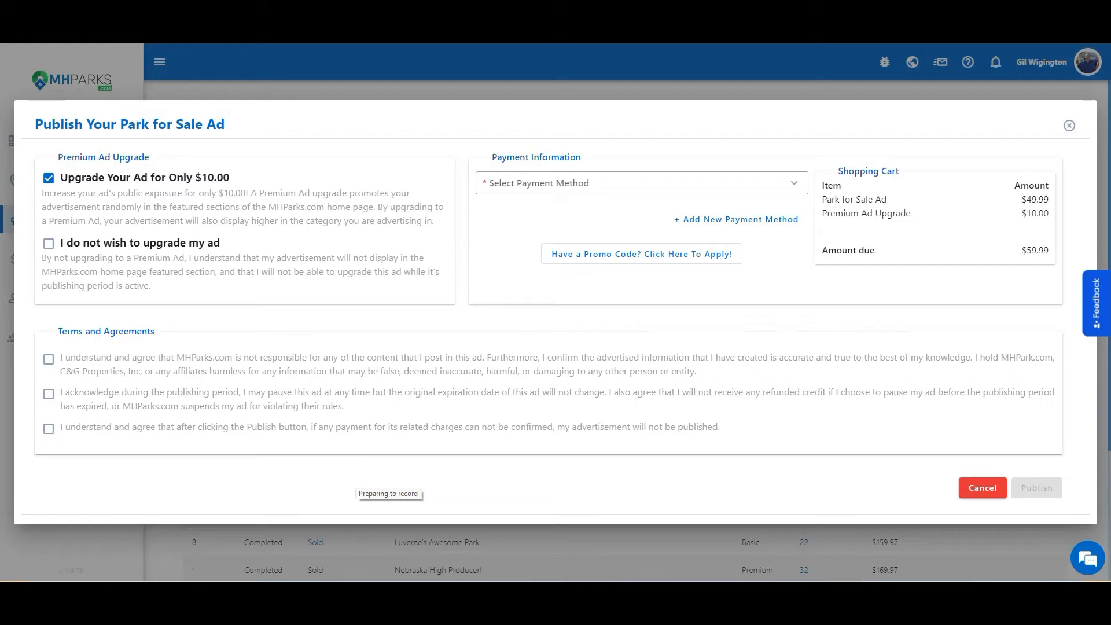
{"action": "left_click", "coordinate": [562, 183]}
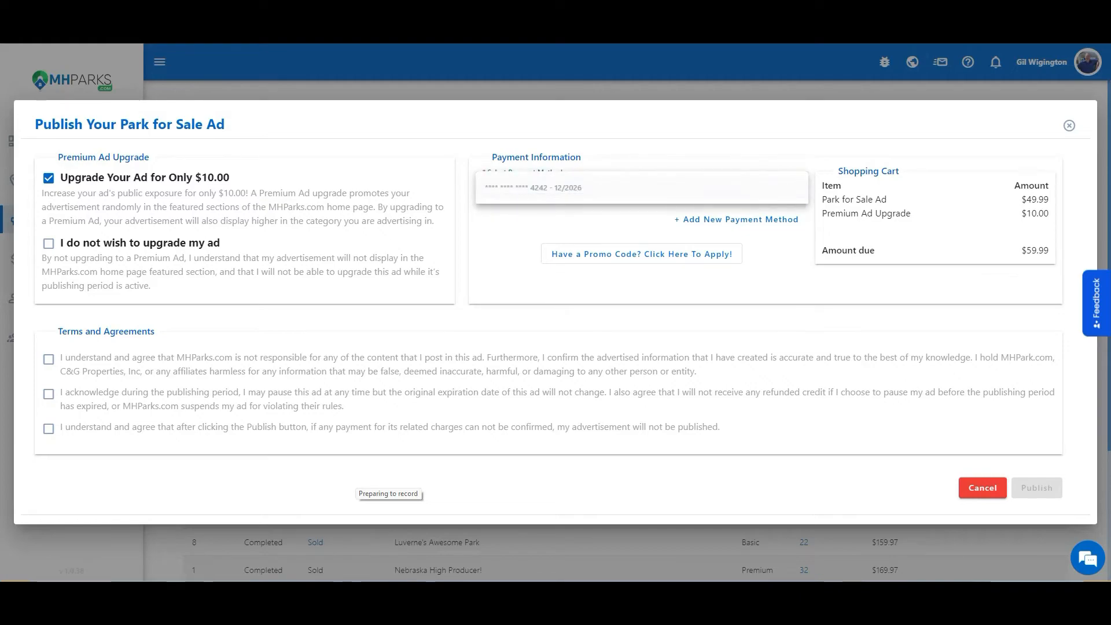
{"action": "left_click", "coordinate": [550, 187]}
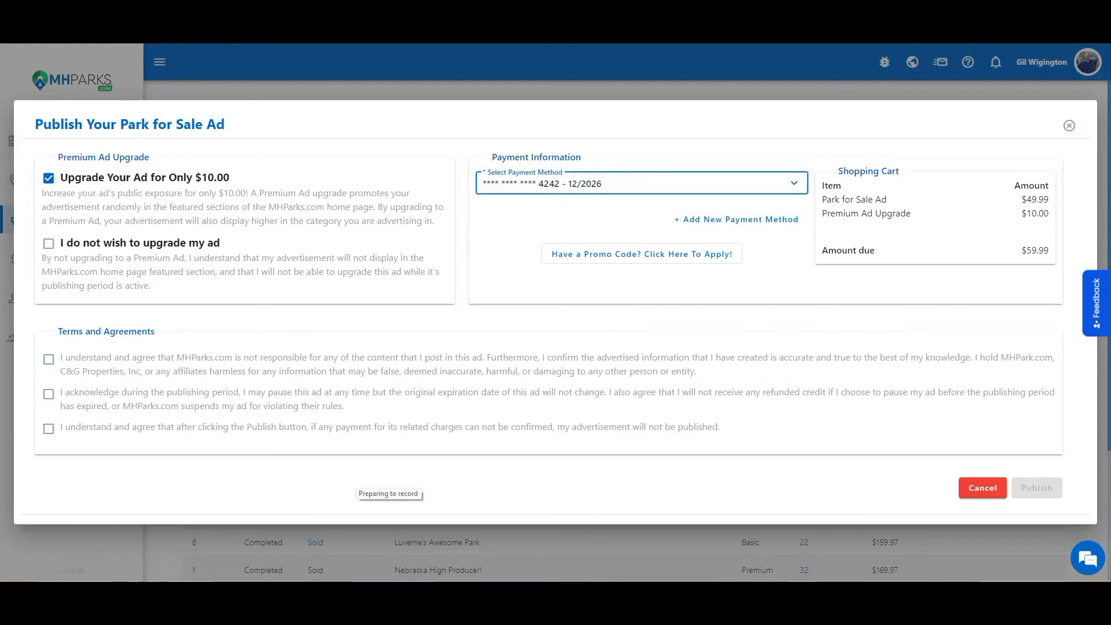
{"action": "left_click", "coordinate": [641, 254]}
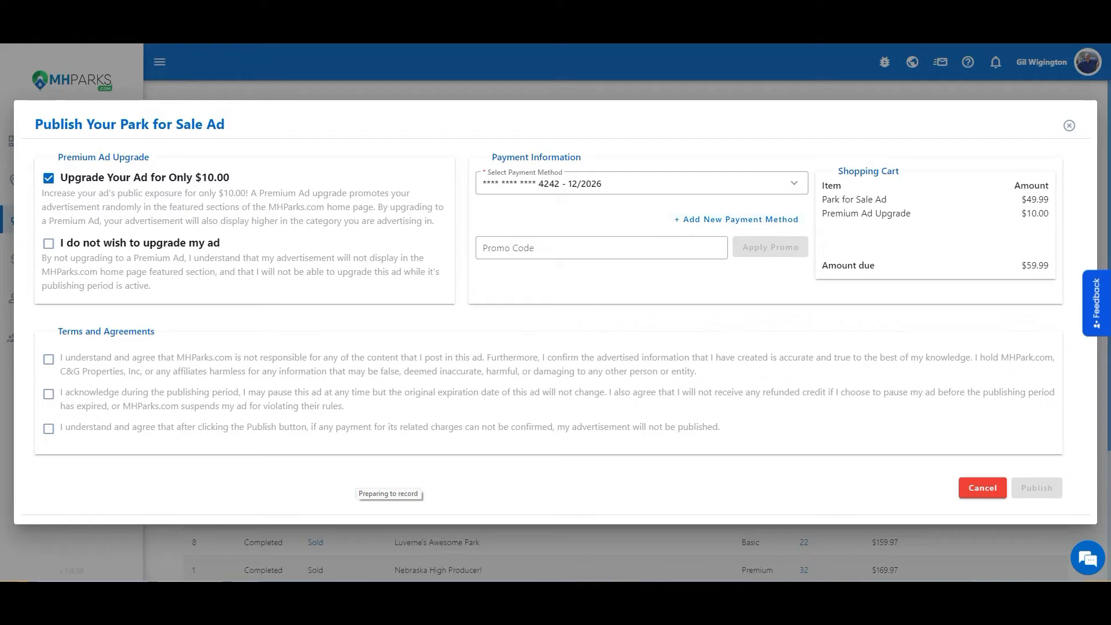
{"action": "left_click_drag", "start_coordinate": [1021, 265], "coordinate": [1048, 265]}
- Accept all three terms and agreements, publish the Park for Sale ad, and dismiss the confirmation
{"action": "left_click", "coordinate": [48, 359]}
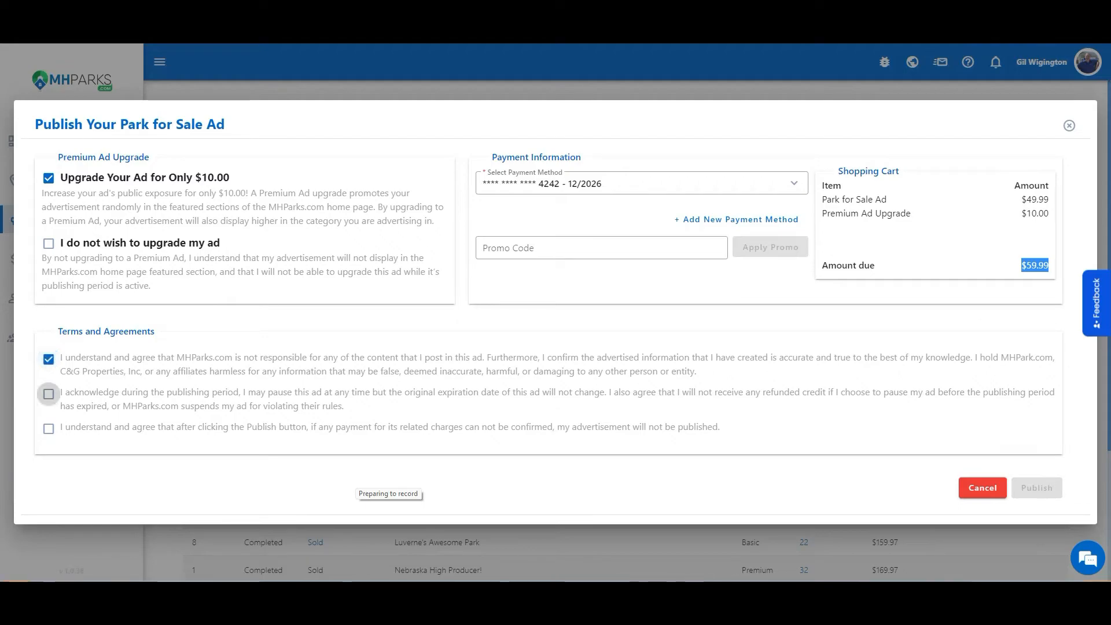
{"action": "left_click", "coordinate": [49, 393]}
{"action": "left_click", "coordinate": [49, 428]}
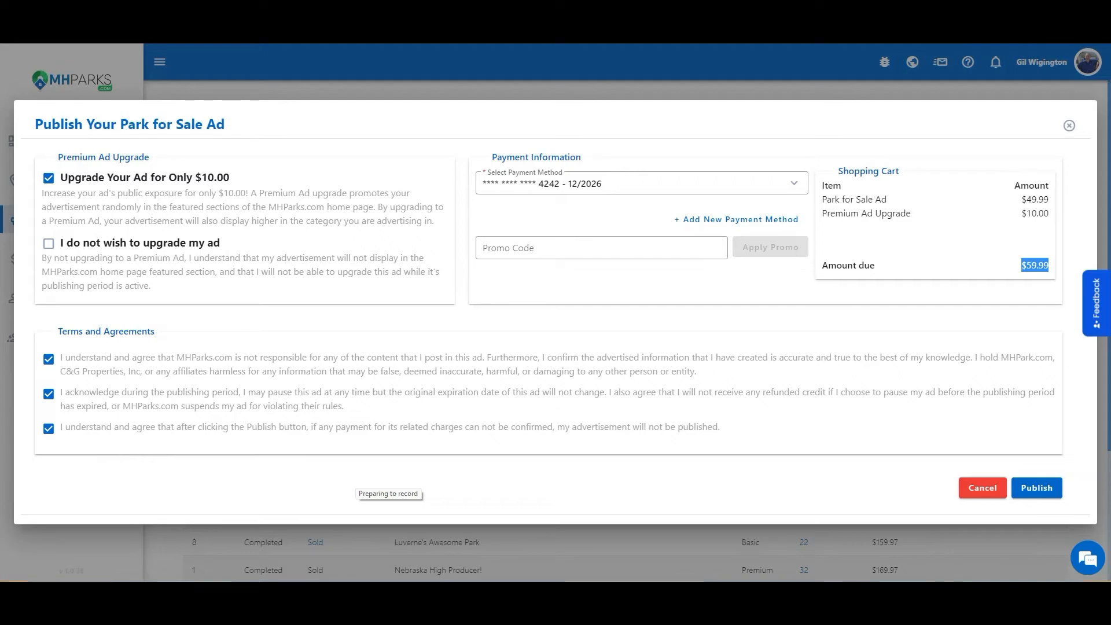
{"action": "left_click", "coordinate": [48, 429]}
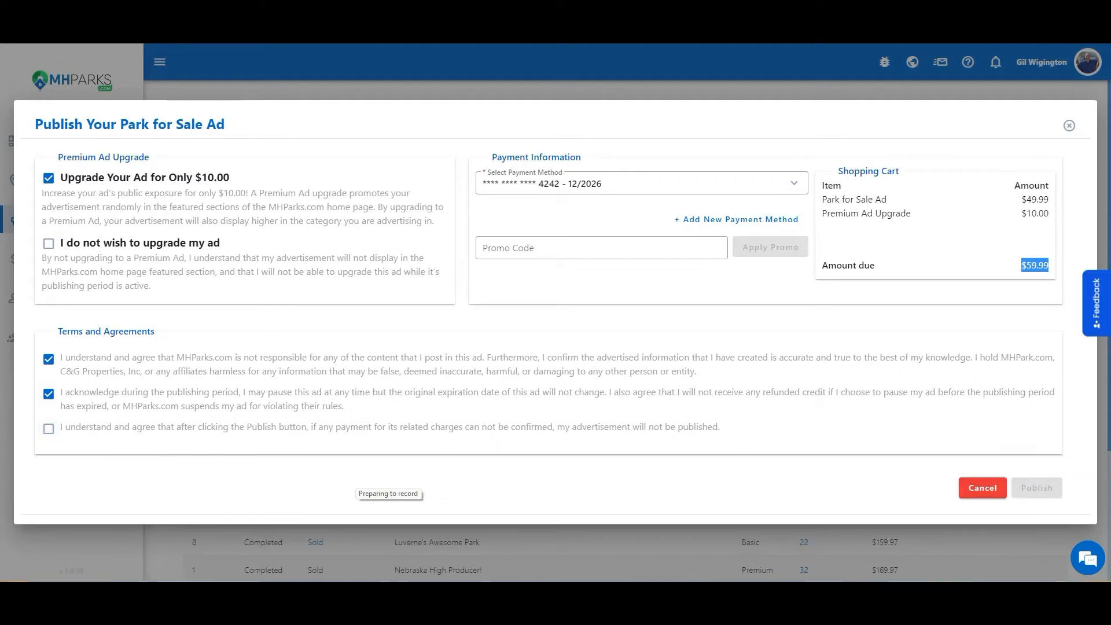
{"action": "left_click", "coordinate": [49, 428]}
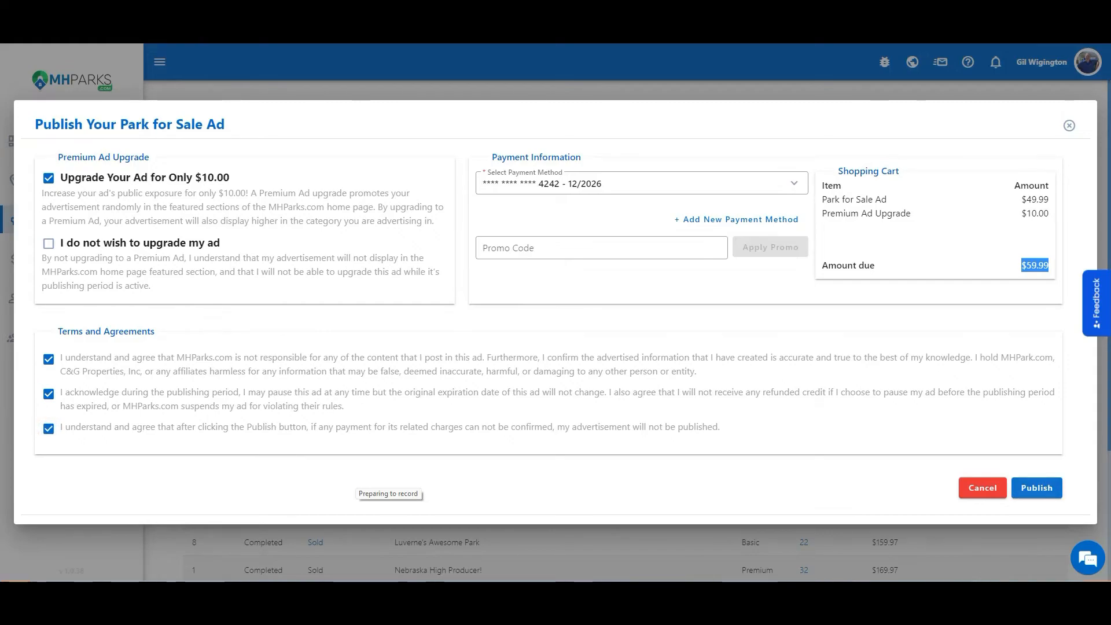
{"action": "left_click", "coordinate": [1036, 488]}
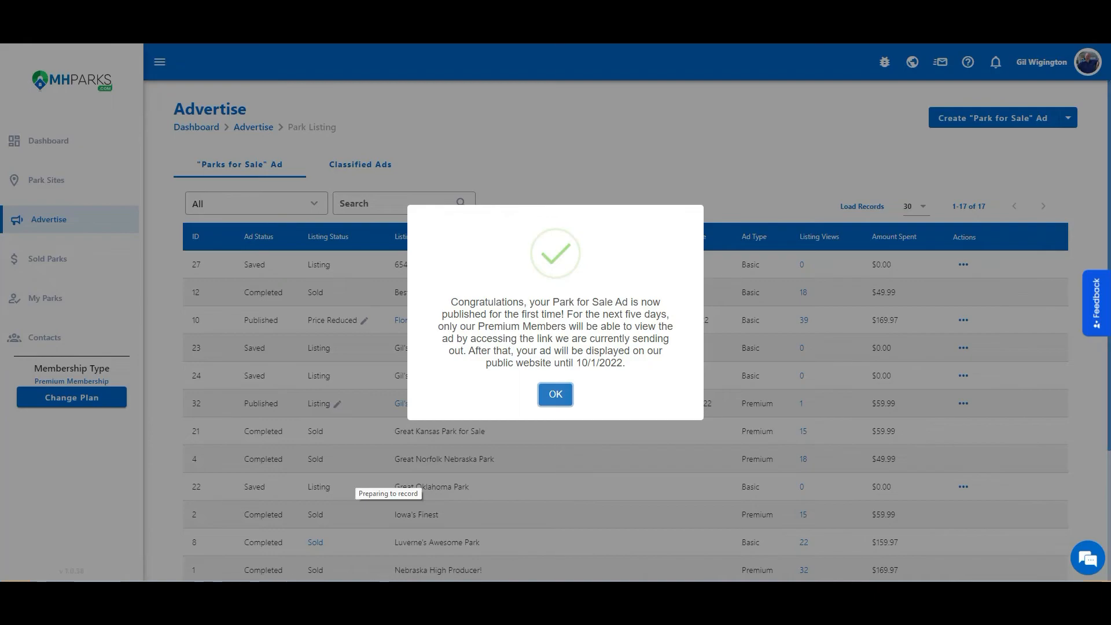
{"action": "left_click_drag", "start_coordinate": [576, 363], "coordinate": [623, 363]}
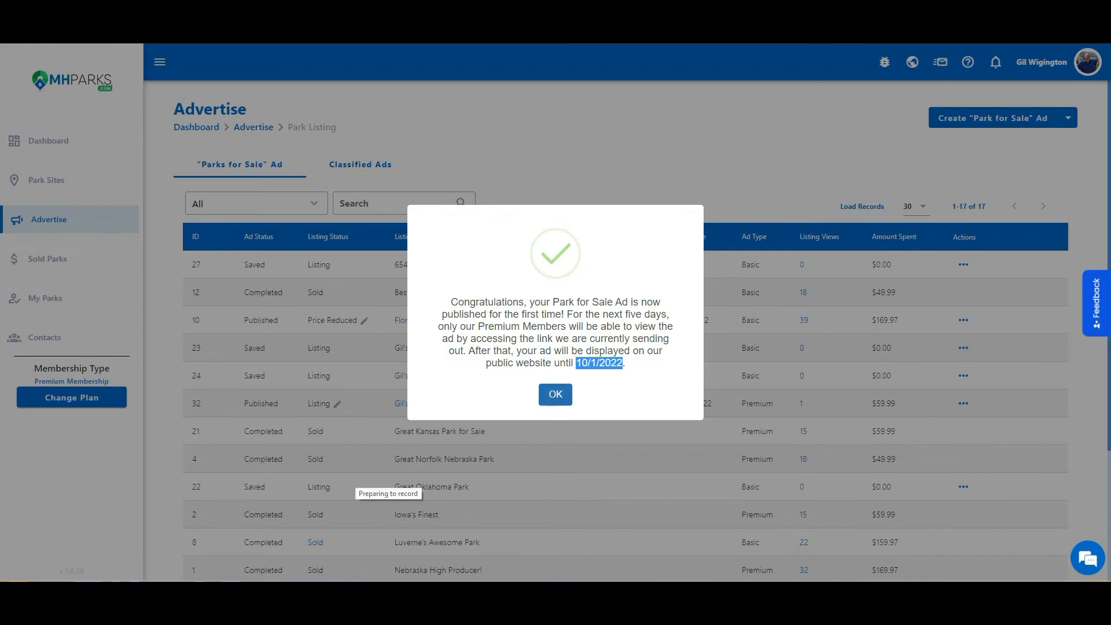
{"action": "left_click", "coordinate": [556, 397]}
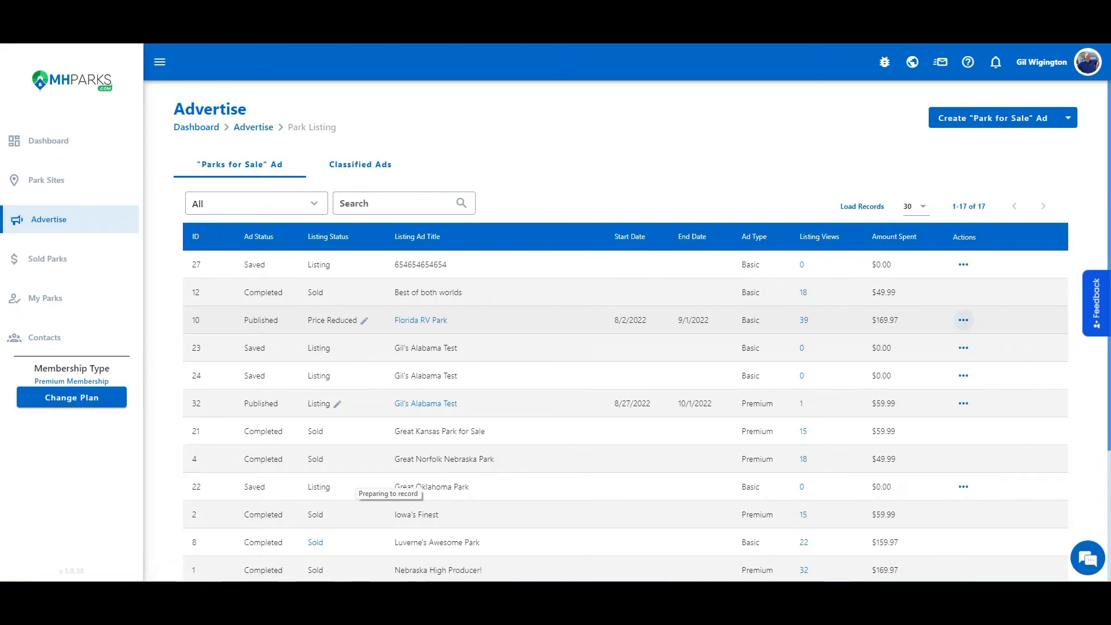
- Pause the published Florida RV Park ad, agreeing to the pause conditions, and dismiss the confirmation
{"action": "left_click", "coordinate": [963, 320]}
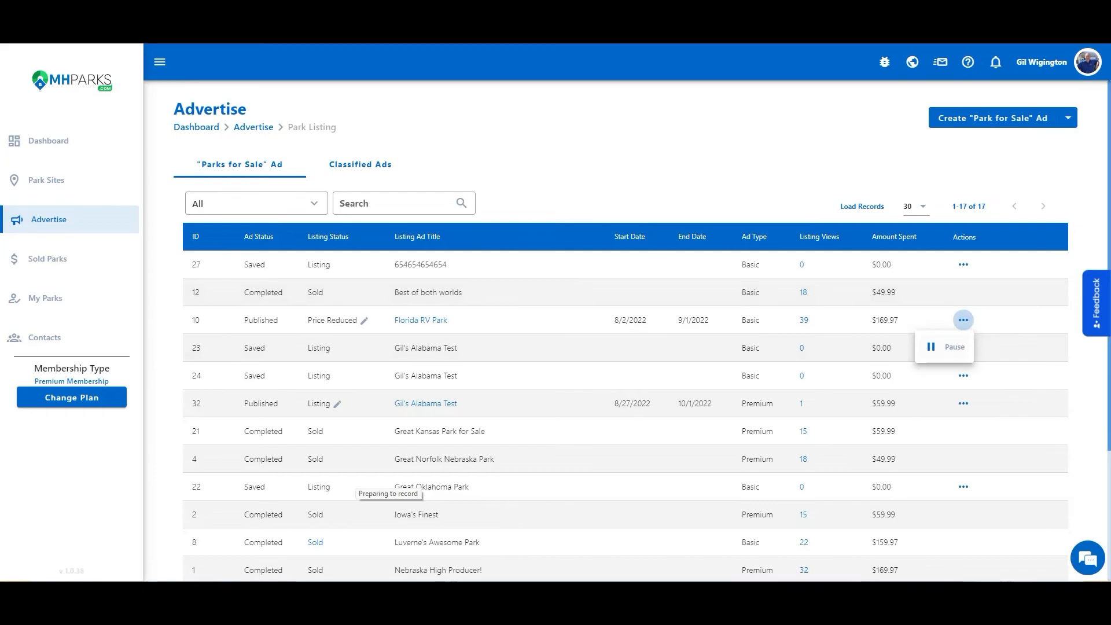
{"action": "left_click", "coordinate": [947, 347]}
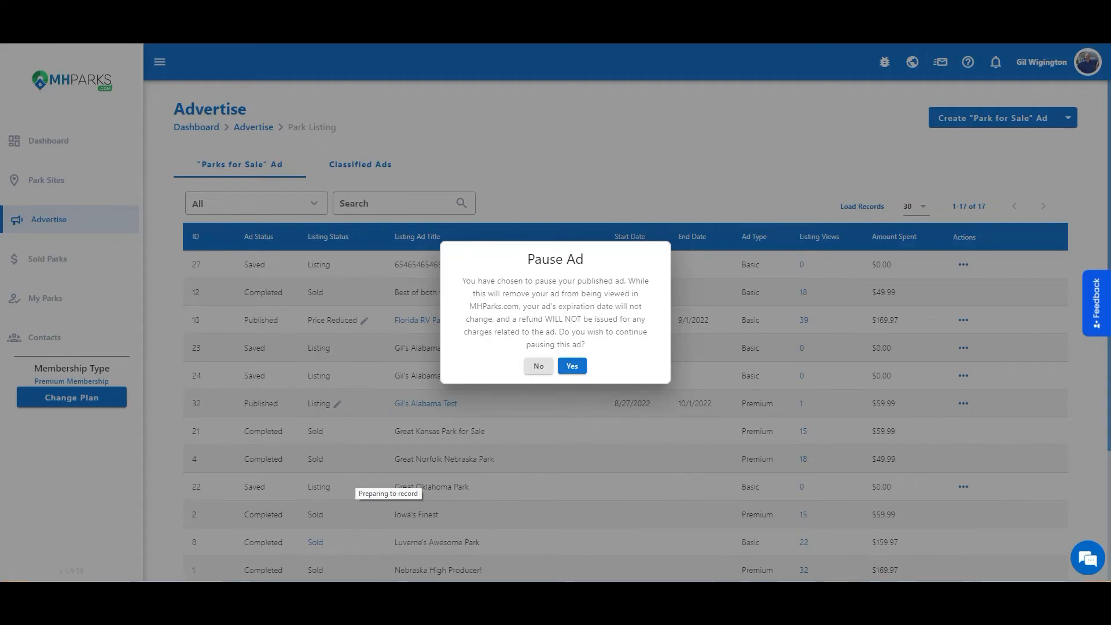
{"action": "left_click", "coordinate": [572, 366]}
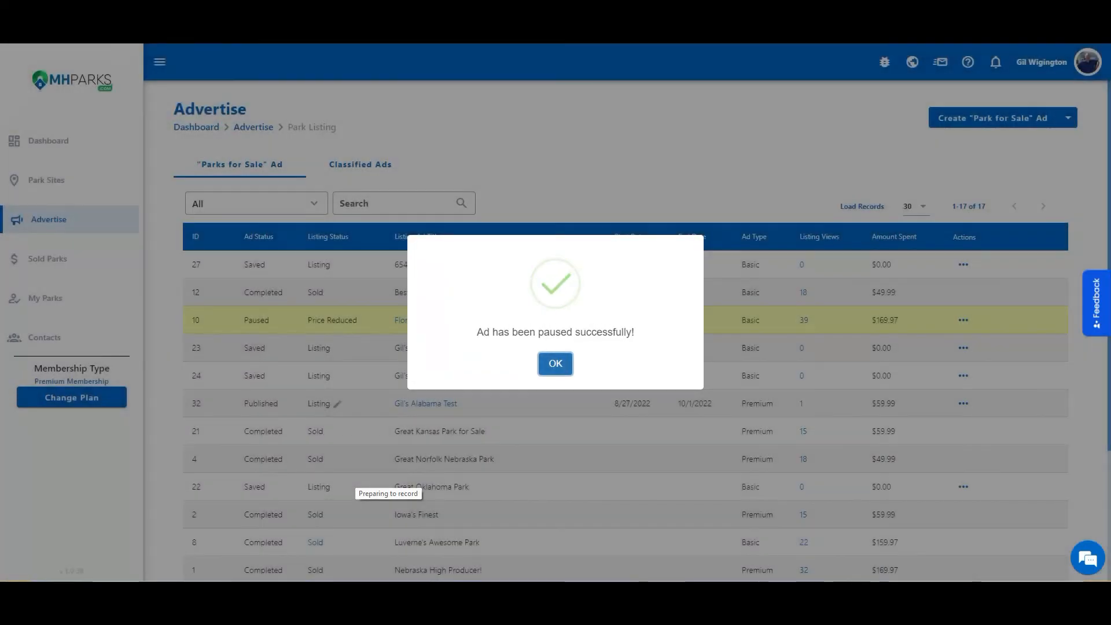
{"action": "left_click", "coordinate": [557, 364]}
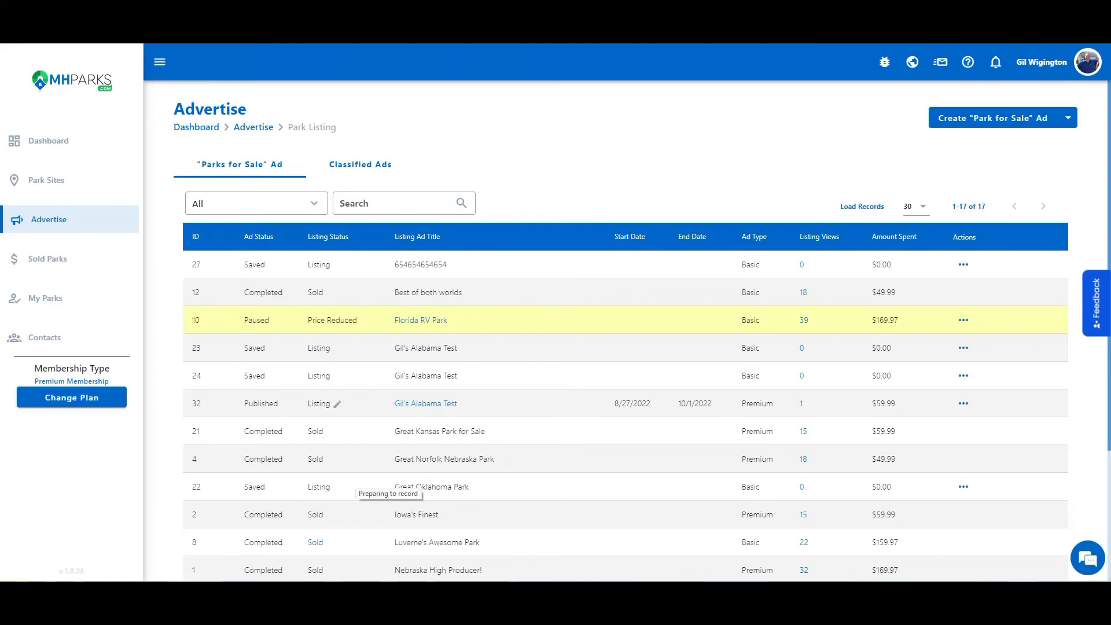
- Open the paused Florida RV Park ad for editing and save through its park information and sale details to reach the branding page
{"action": "left_click", "coordinate": [962, 320]}
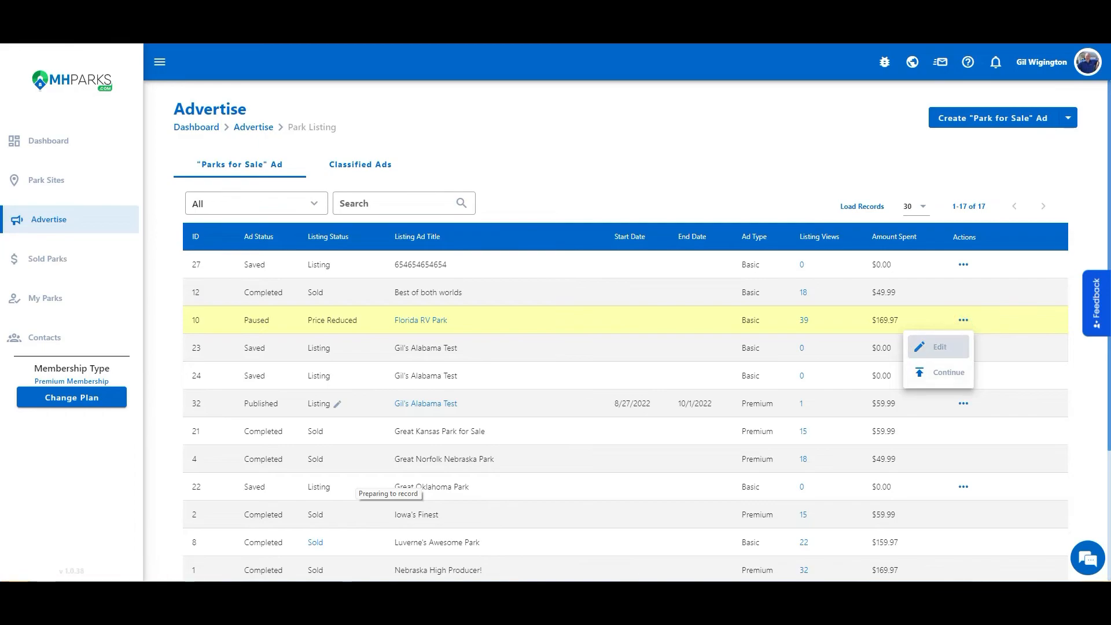
{"action": "left_click", "coordinate": [935, 346]}
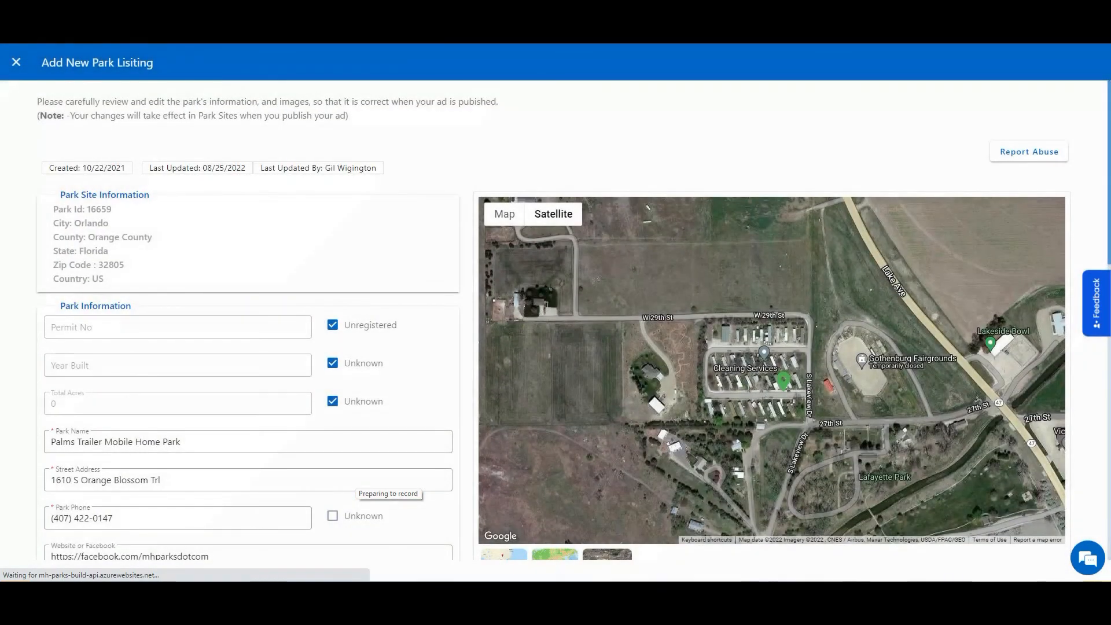
{"action": "scroll", "coordinate": [556, 330], "scroll_direction": "down", "scroll_amount": 10}
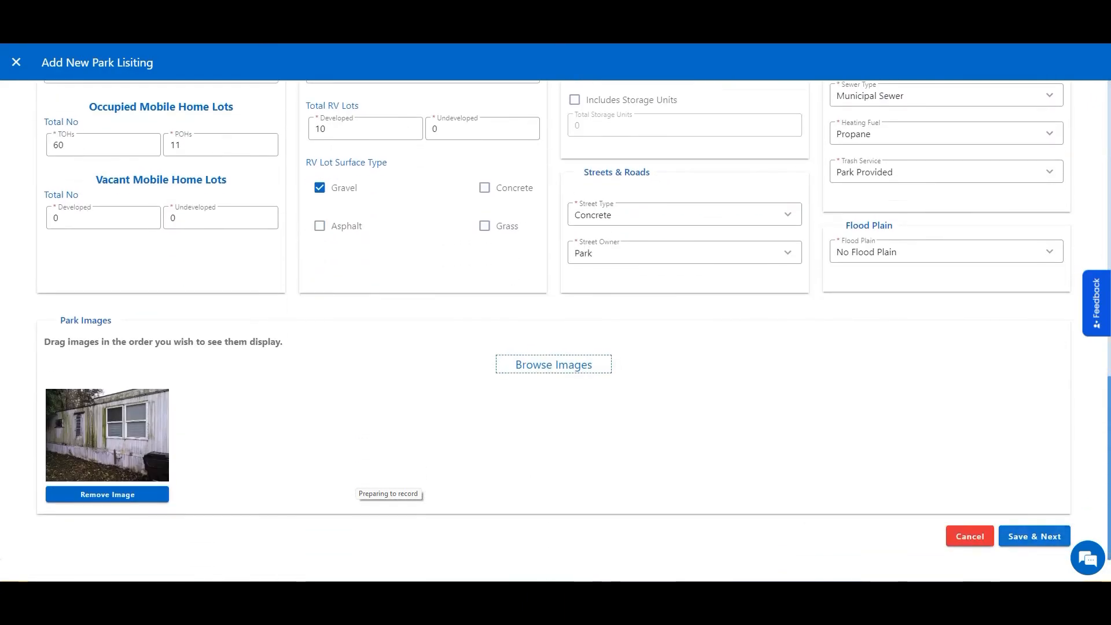
{"action": "left_click", "coordinate": [1034, 536]}
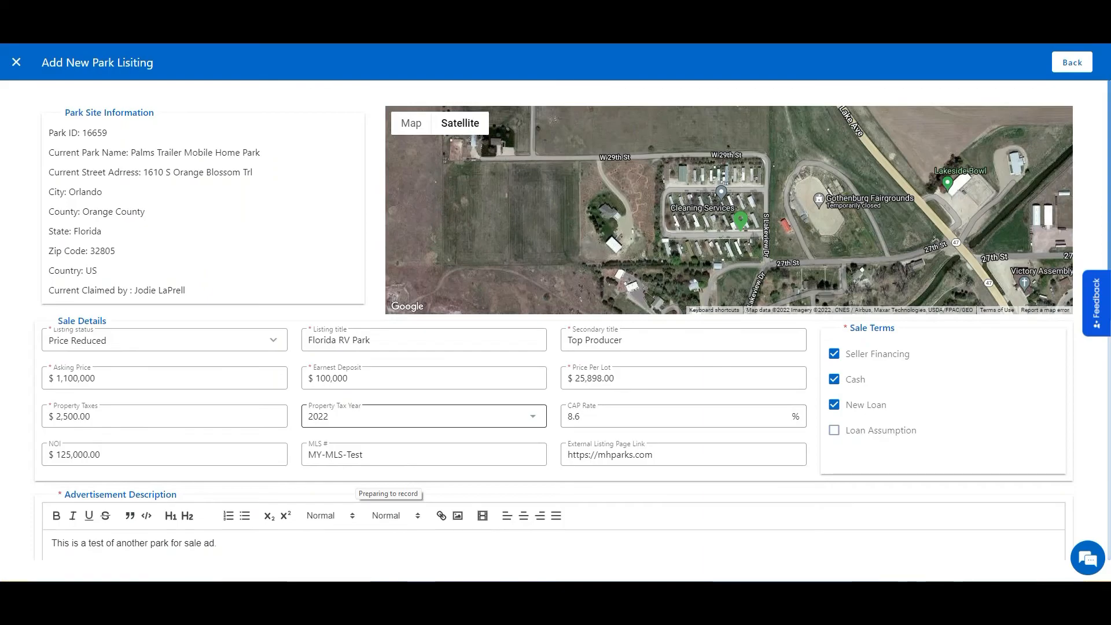
{"action": "scroll", "coordinate": [556, 330], "scroll_direction": "down", "scroll_amount": 10}
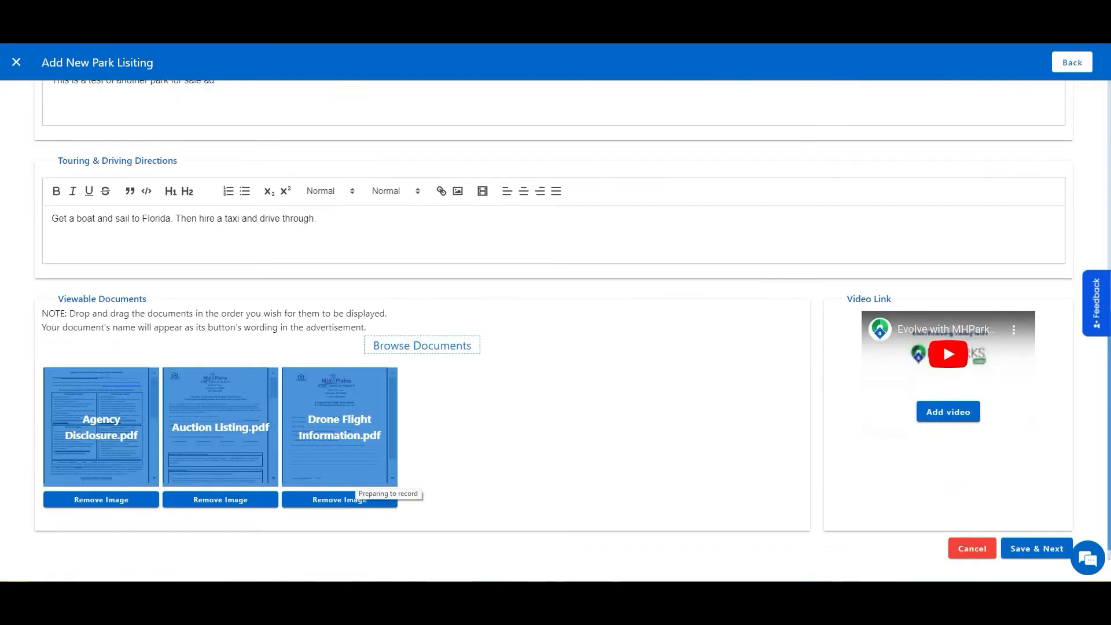
{"action": "left_click", "coordinate": [1036, 528]}
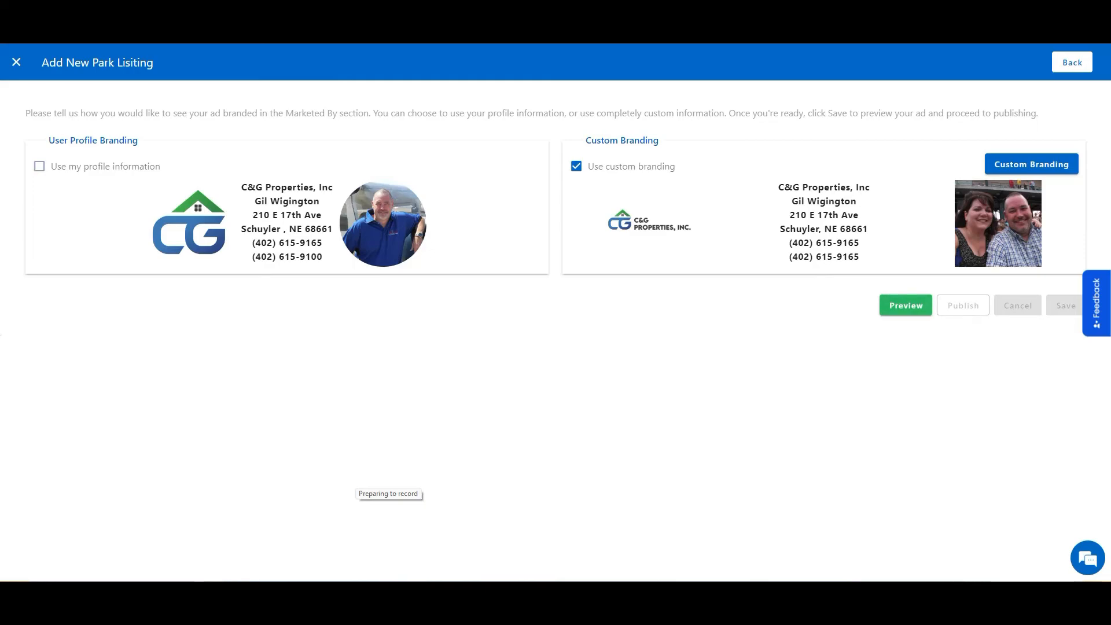
- Return to the Florida RV Park sale details and set the asking price to $1,200,000
{"action": "left_click", "coordinate": [1072, 62]}
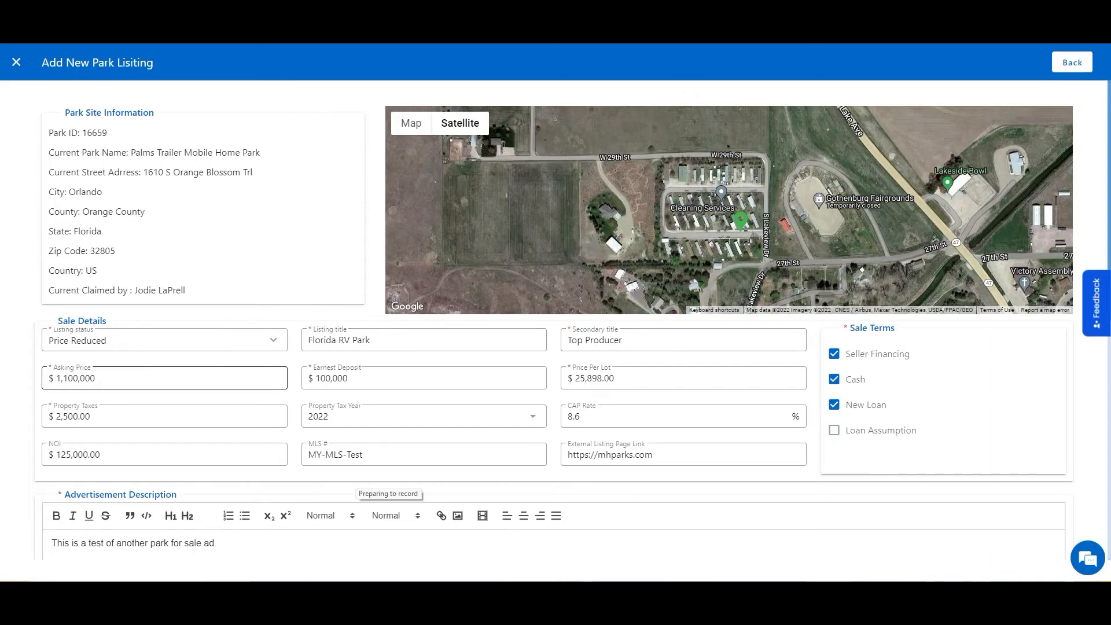
{"action": "left_click", "coordinate": [67, 378]}
{"action": "key", "text": "BackSpace"}
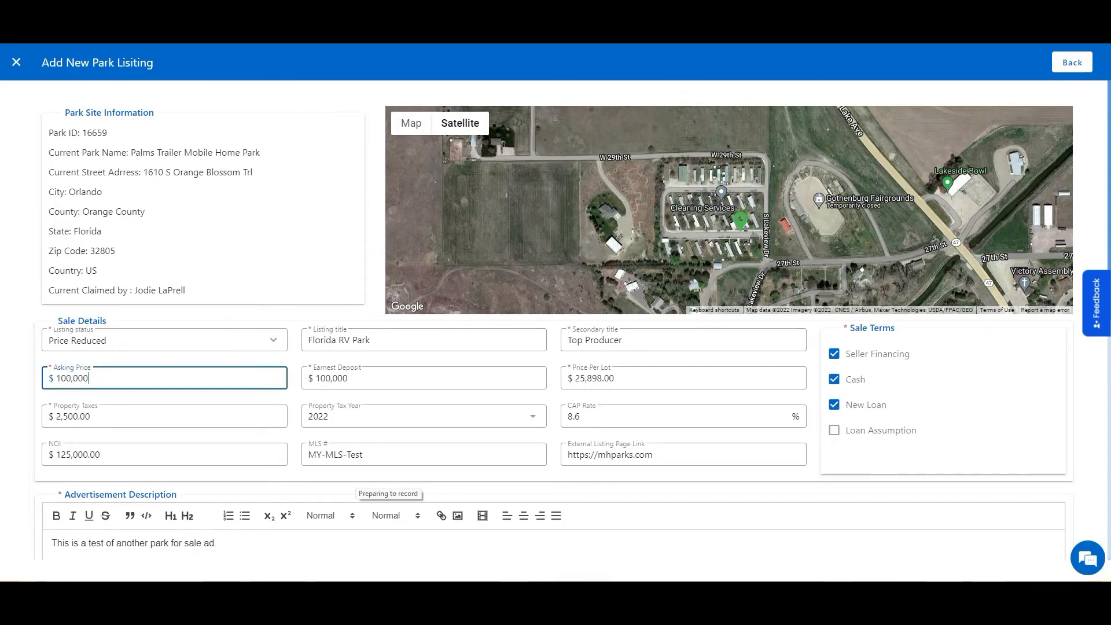
{"action": "type", "text": "2"}
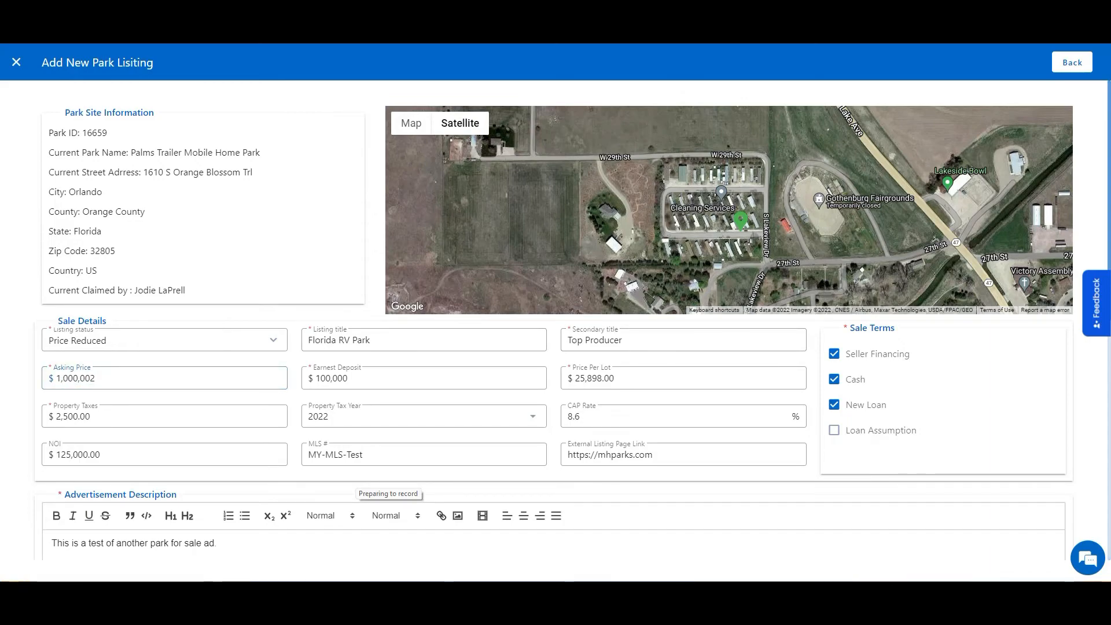
{"action": "left_click_drag", "start_coordinate": [97, 379], "coordinate": [55, 379]}
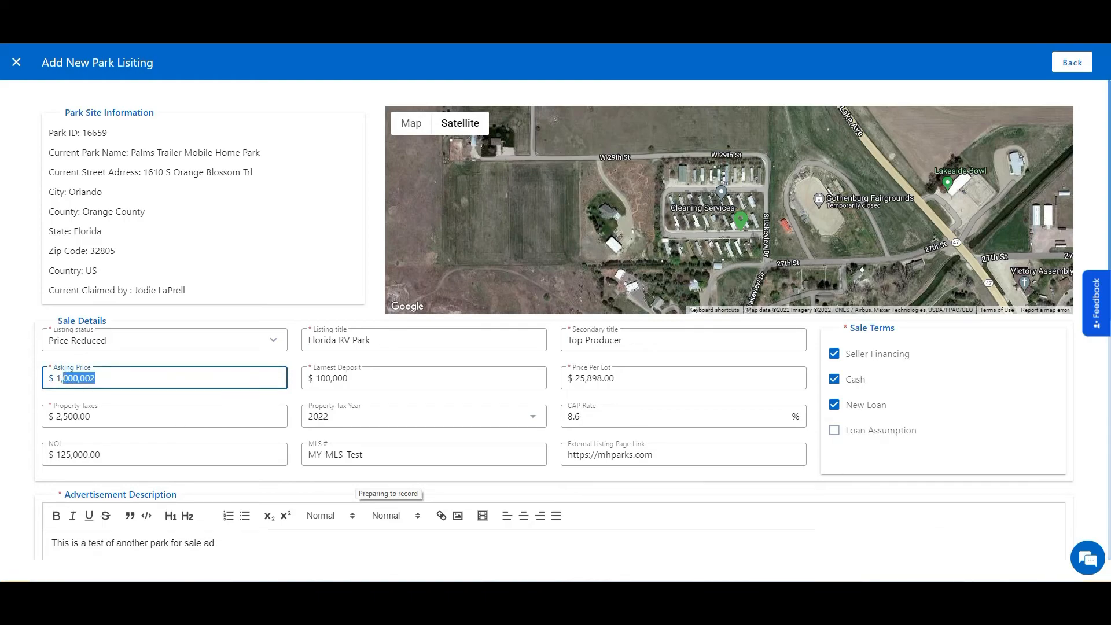
{"action": "type", "text": "200,0"}
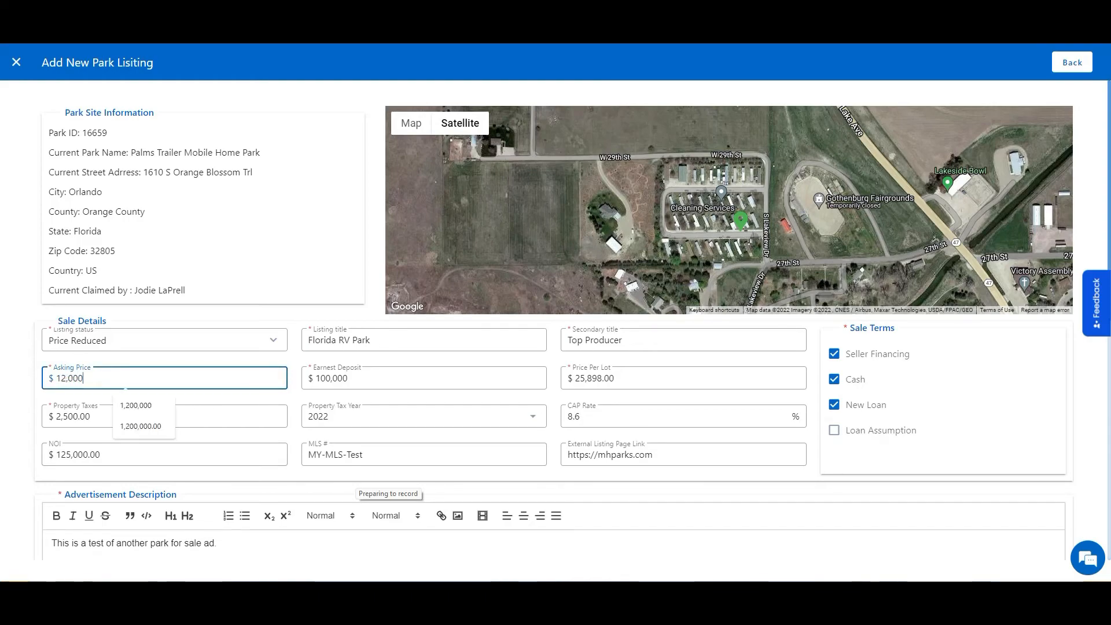
{"action": "type", "text": "00"}
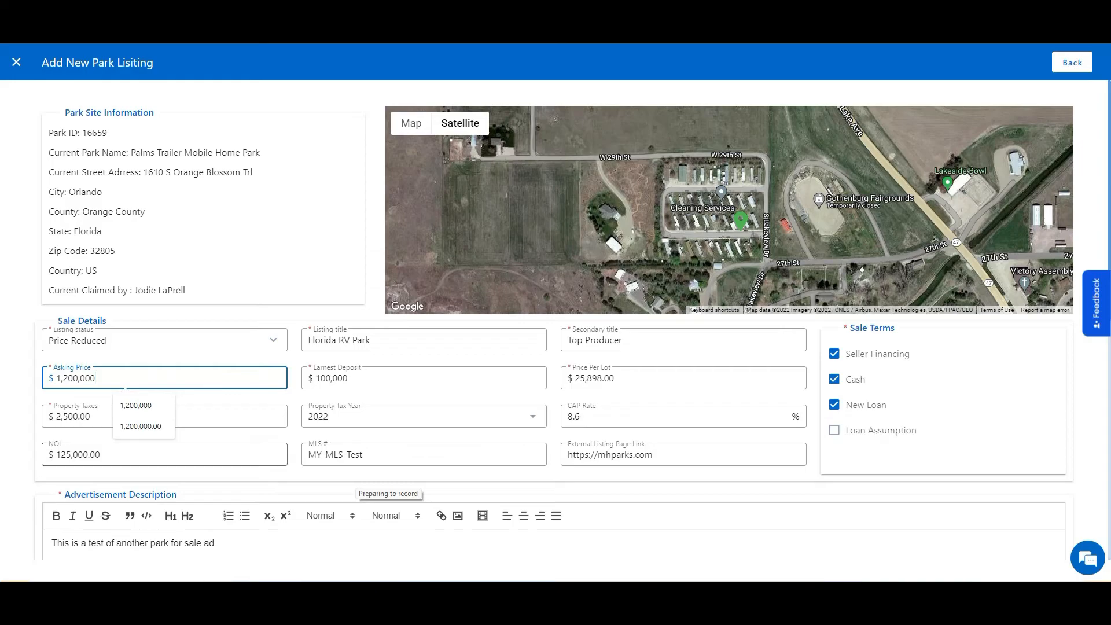
{"action": "left_click", "coordinate": [232, 397]}
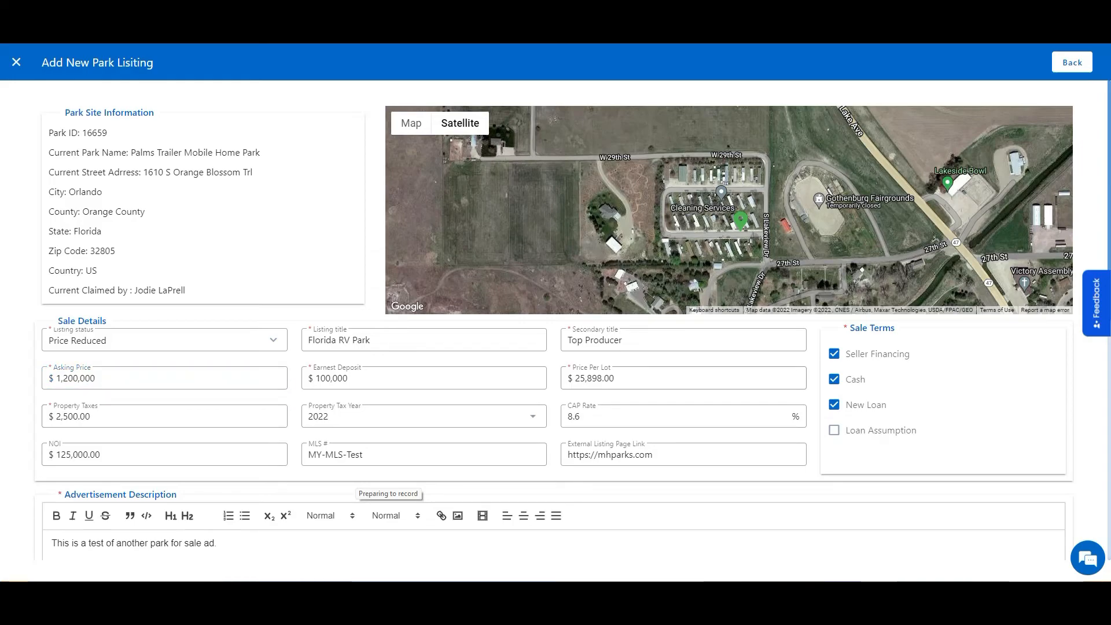
- Save the edited sale details, continue to the branding page and save the Florida RV Park listing
{"action": "scroll", "coordinate": [555, 329], "scroll_direction": "down", "scroll_amount": 8}
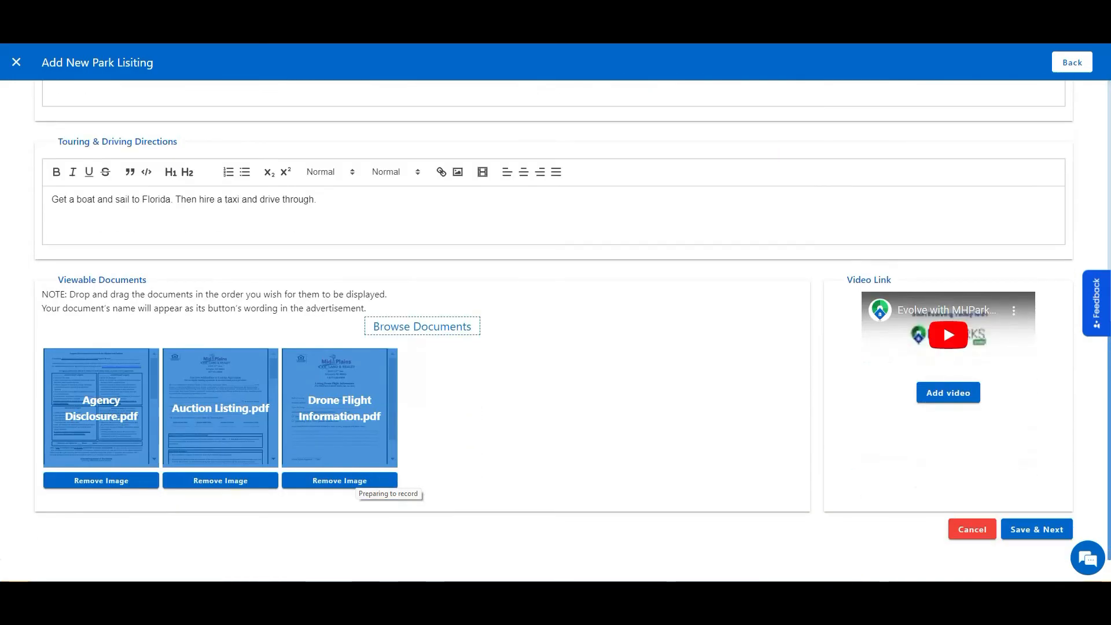
{"action": "left_click", "coordinate": [1037, 530]}
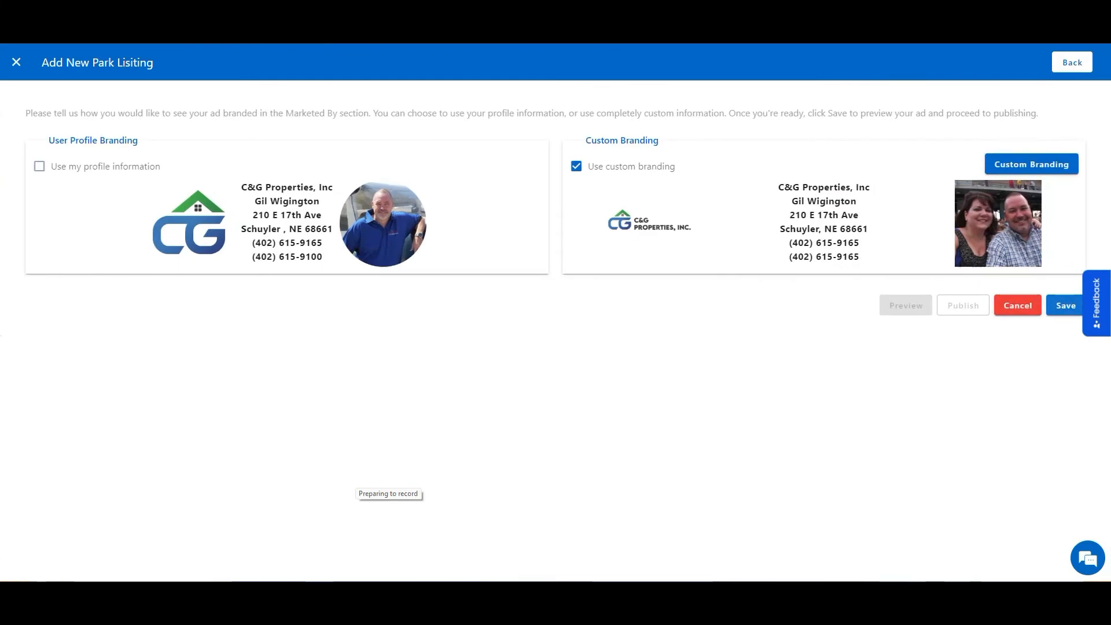
{"action": "left_click", "coordinate": [1064, 305]}
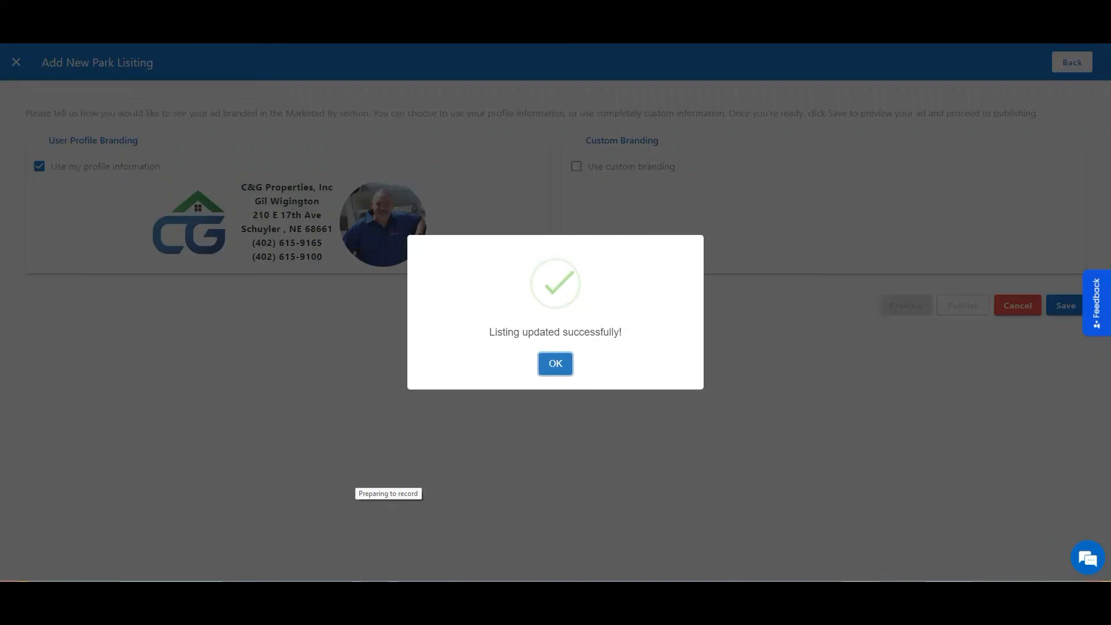
- Dismiss the save confirmation, close the Florida RV Park listing and continue its paused ad, confirming the prompt
{"action": "left_click", "coordinate": [555, 363]}
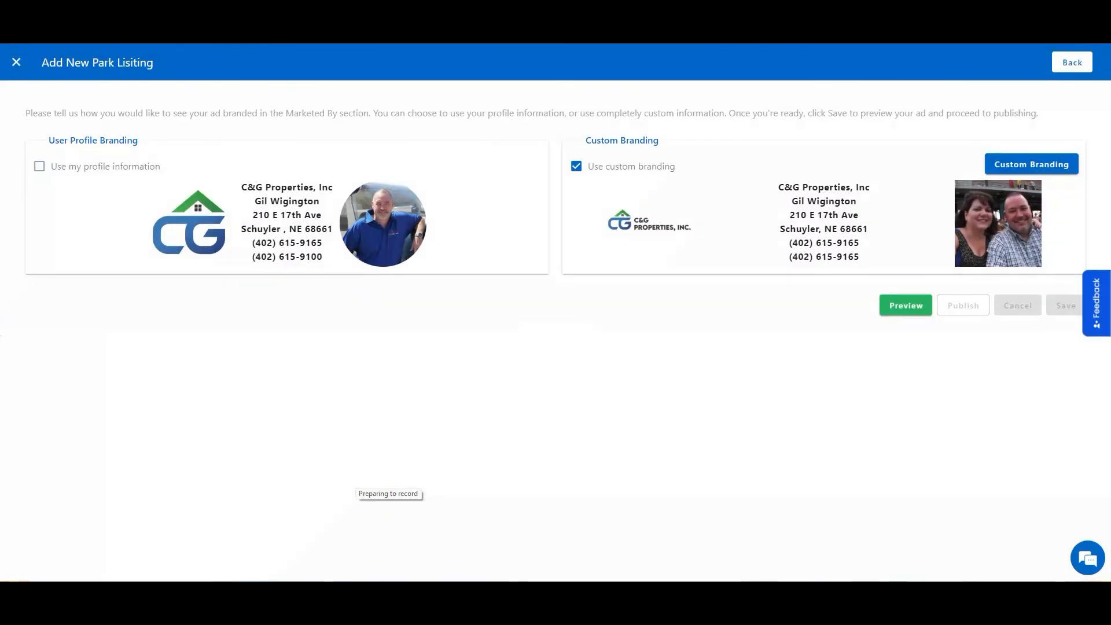
{"action": "left_click", "coordinate": [17, 62]}
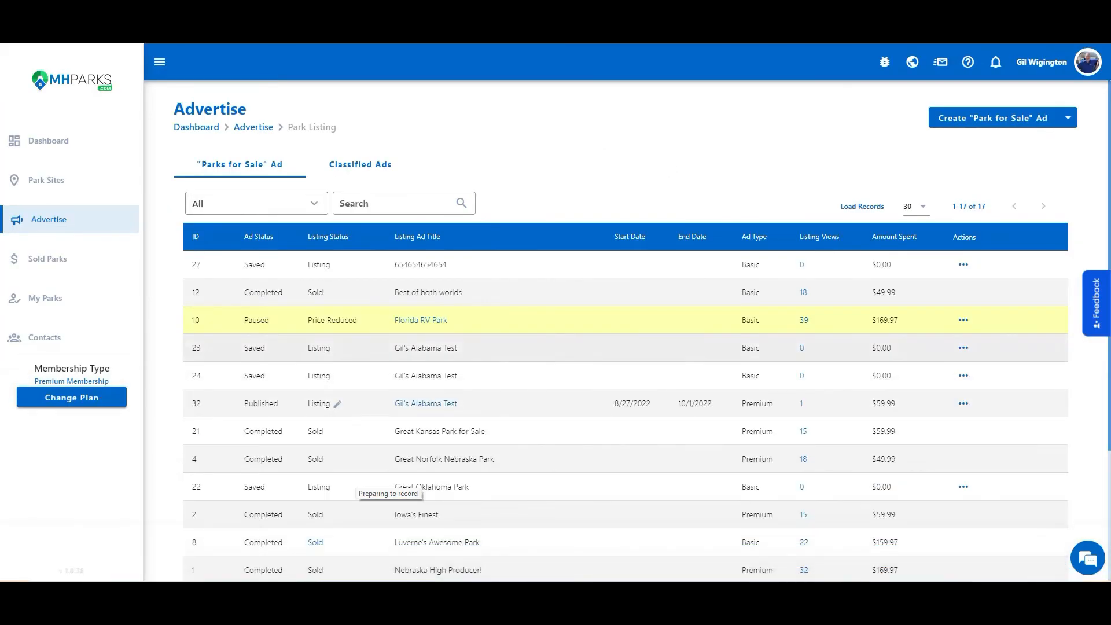
{"action": "left_click", "coordinate": [962, 320]}
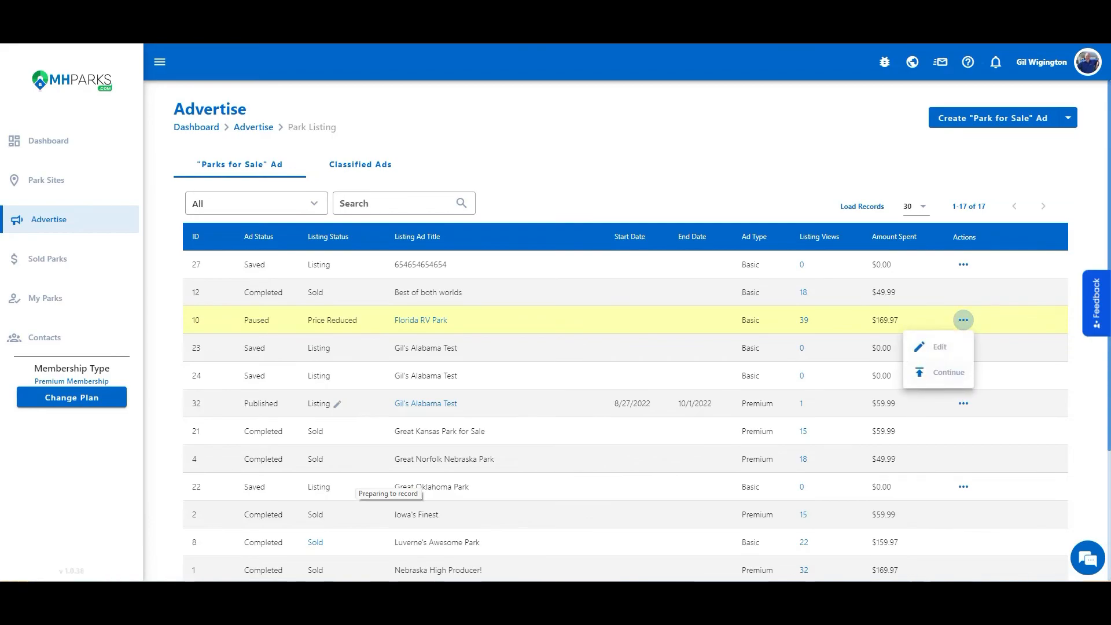
{"action": "left_click", "coordinate": [948, 372]}
{"action": "left_click", "coordinate": [572, 342]}
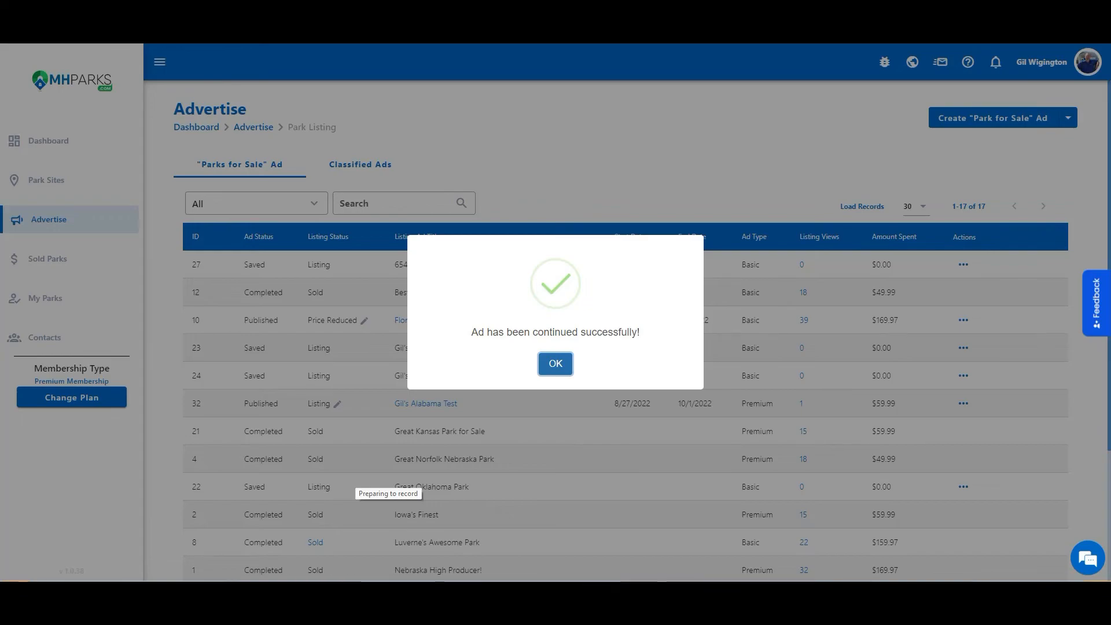
{"action": "key", "text": "Return"}
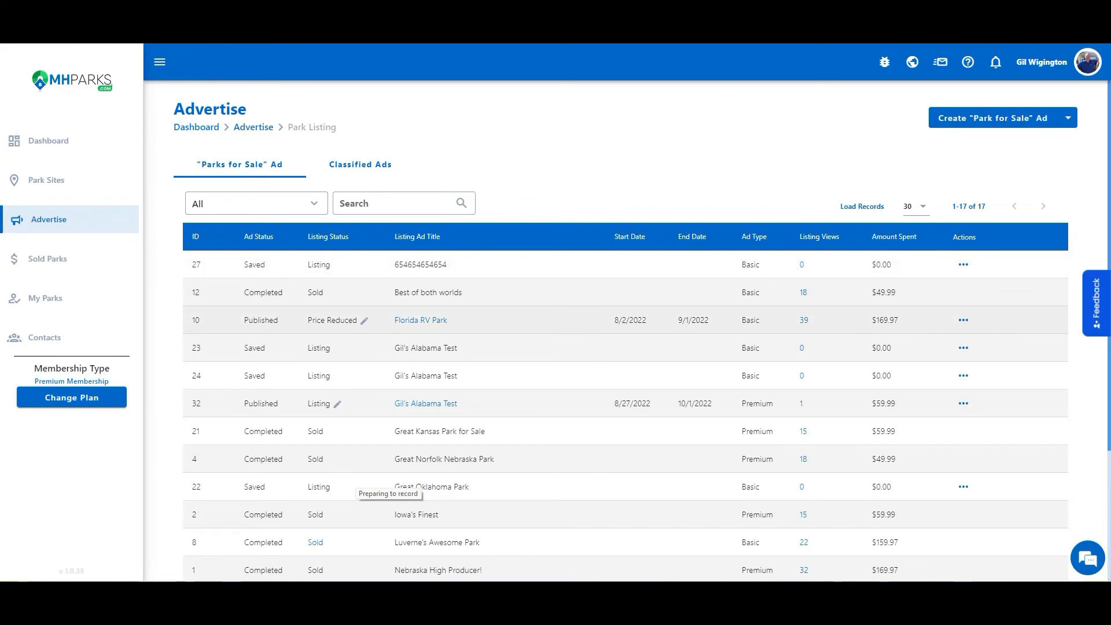
- Change the Florida RV Park ad's listing status to Sold, accepting the caution and dismissing the confirmation
{"action": "left_click", "coordinate": [364, 320]}
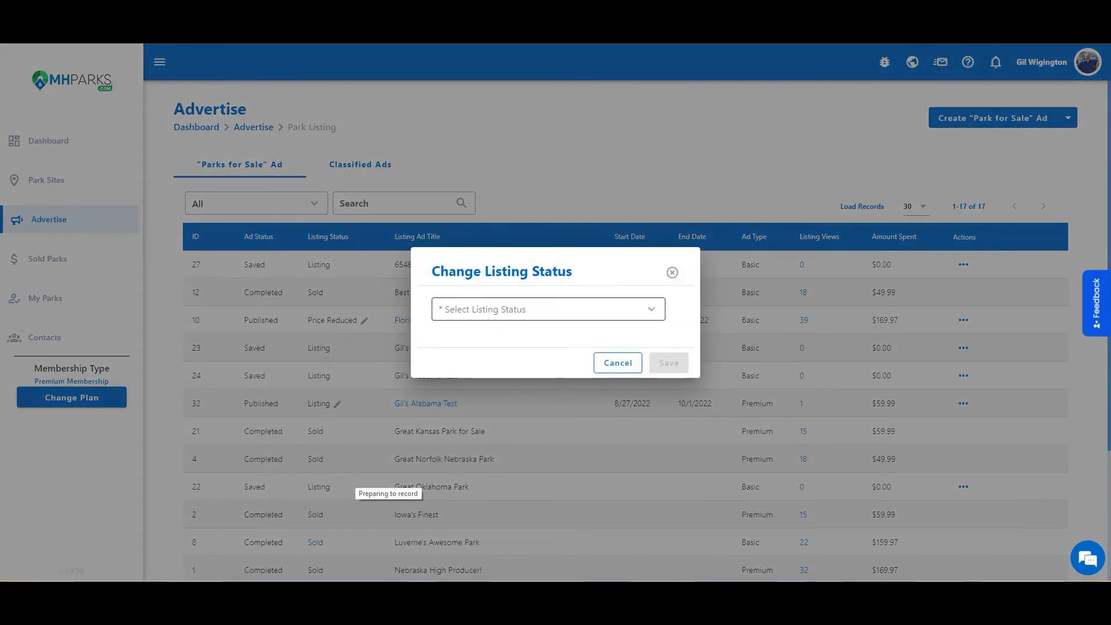
{"action": "left_click", "coordinate": [549, 309]}
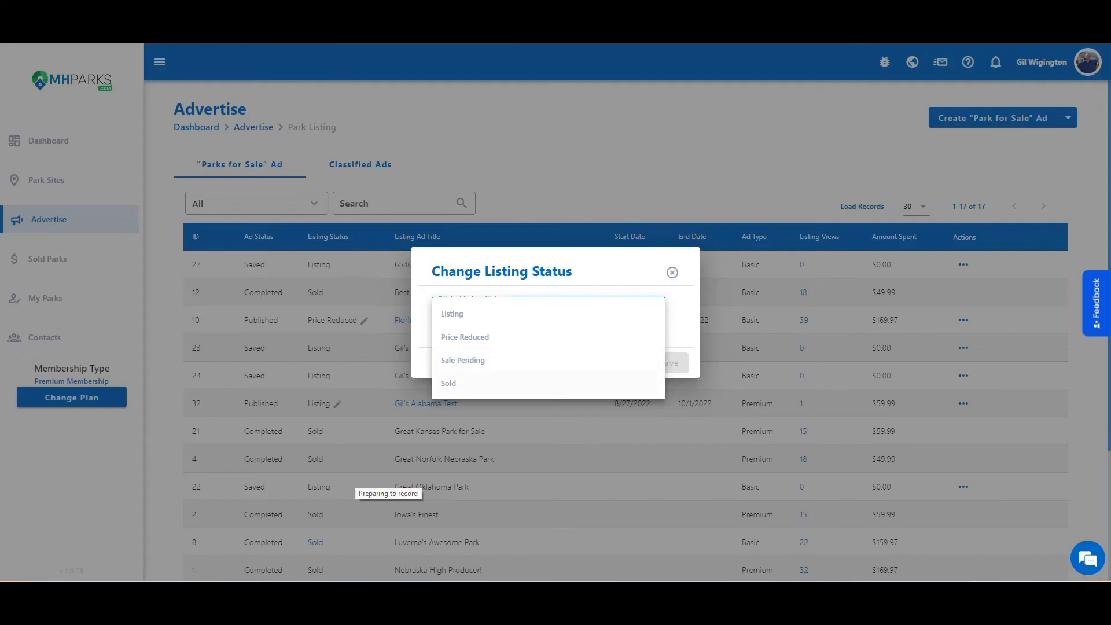
{"action": "left_click", "coordinate": [448, 383]}
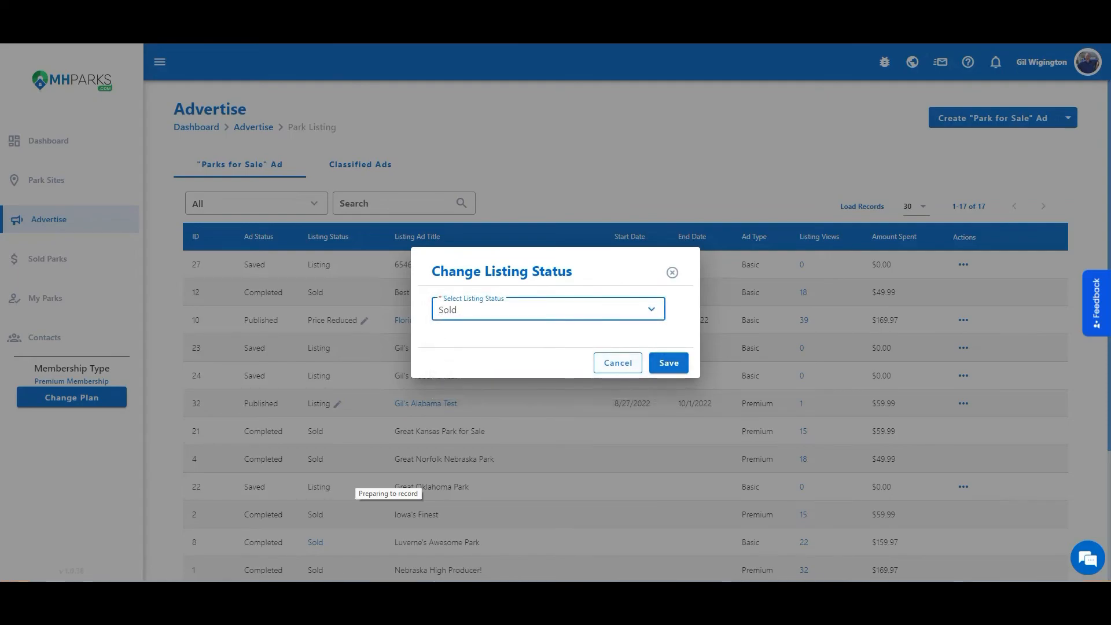
{"action": "left_click", "coordinate": [669, 363]}
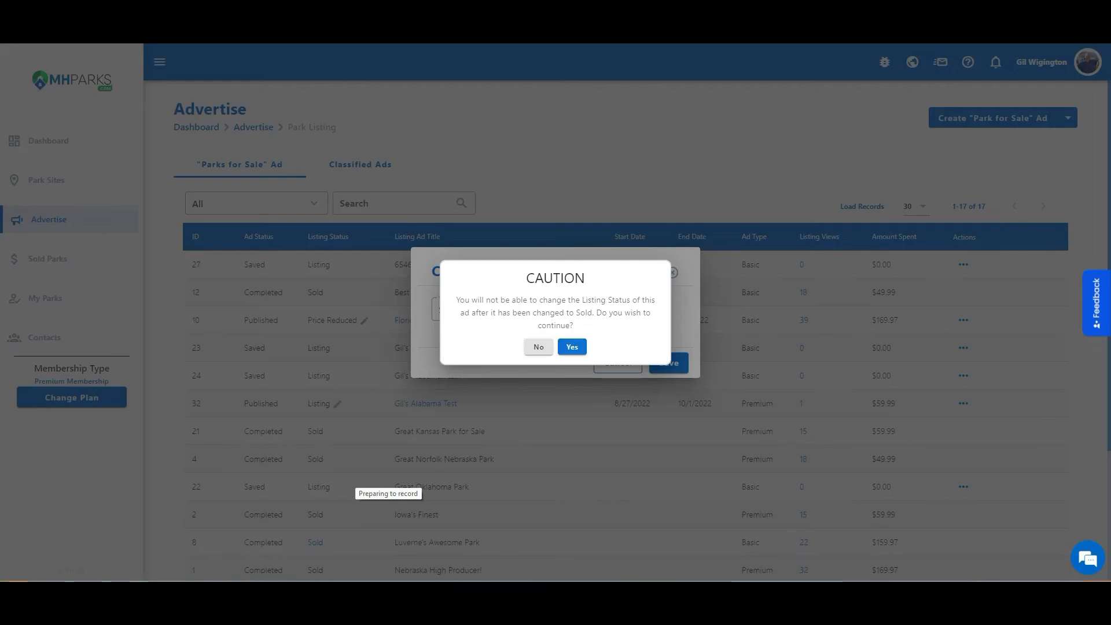
{"action": "left_click", "coordinate": [571, 346]}
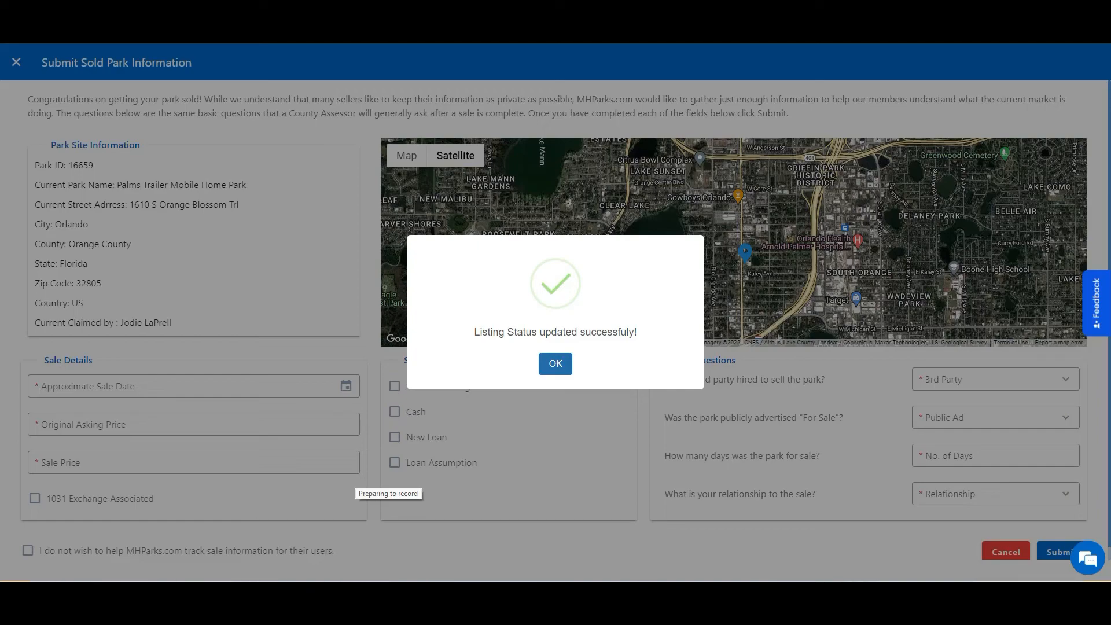
{"action": "left_click", "coordinate": [555, 364]}
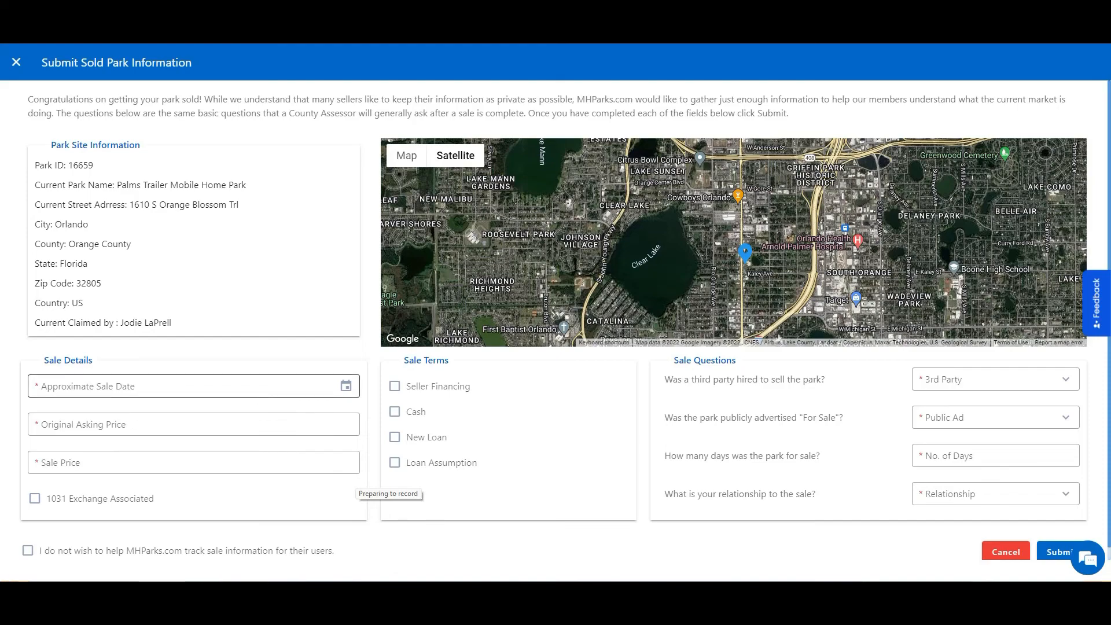
- Set the approximate sale date to 08/27/2022 and try toggling the 1031 Exchange and Seller Financing options on and off
{"action": "left_click", "coordinate": [194, 386]}
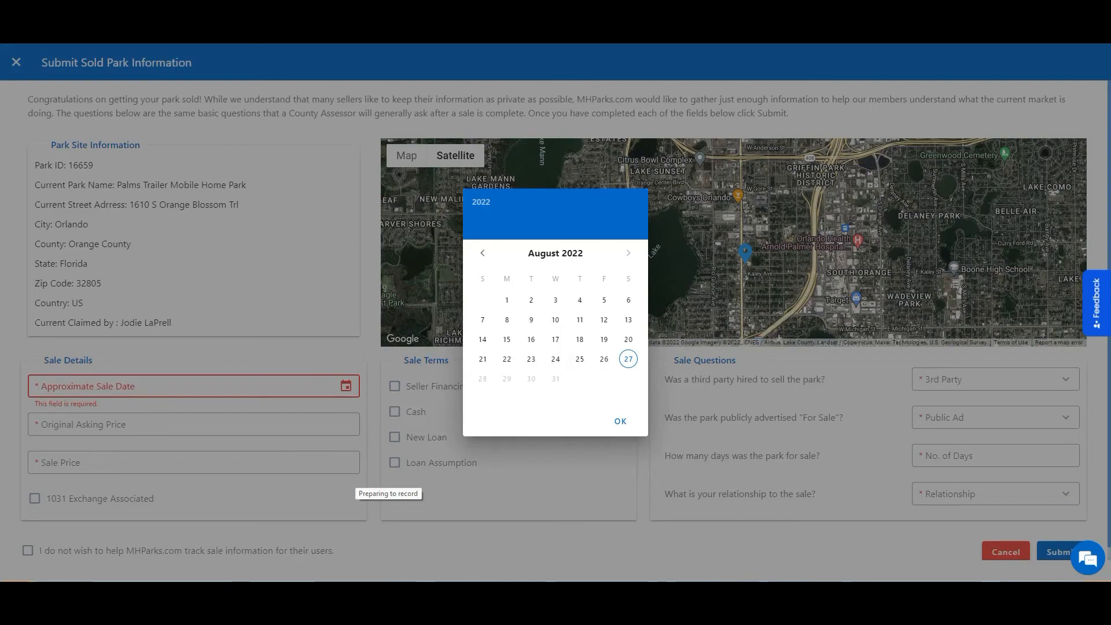
{"action": "left_click", "coordinate": [628, 358]}
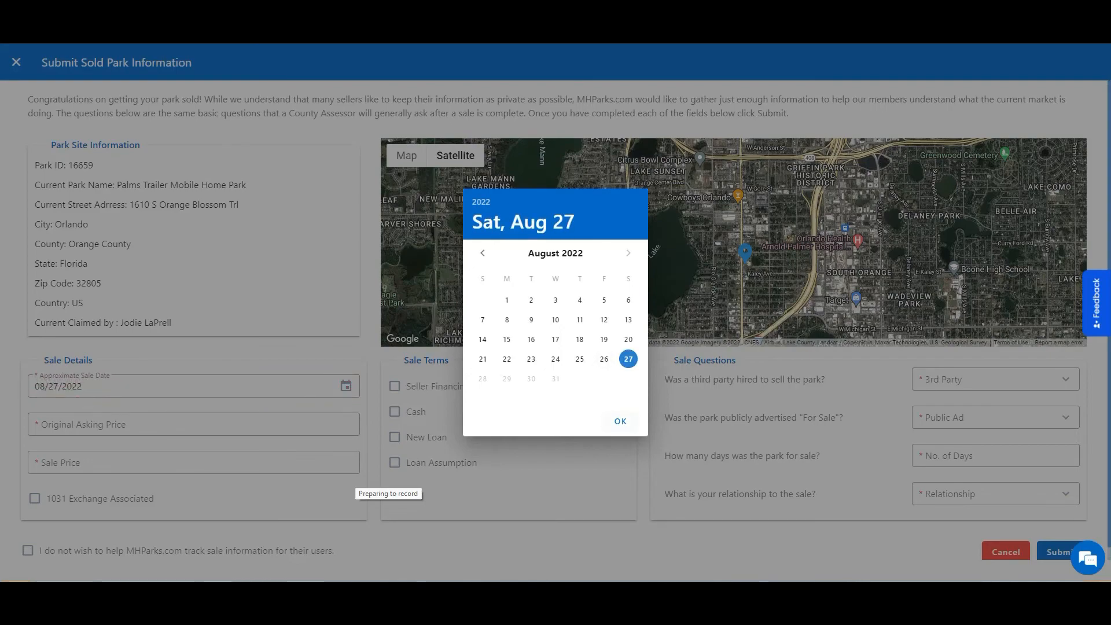
{"action": "left_click", "coordinate": [620, 421]}
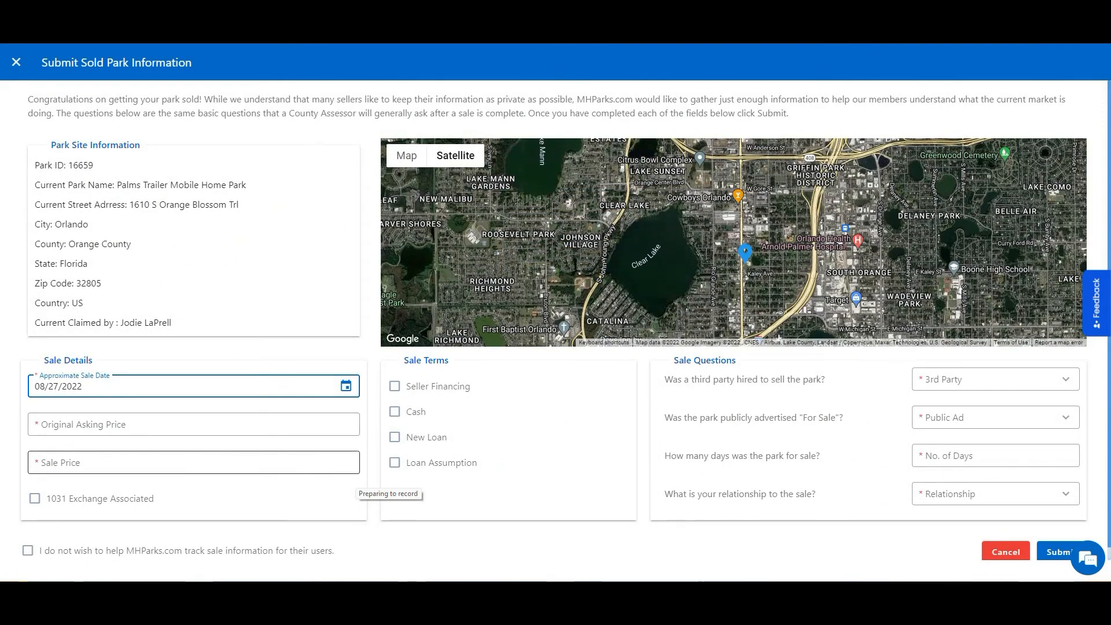
{"action": "left_click", "coordinate": [35, 498]}
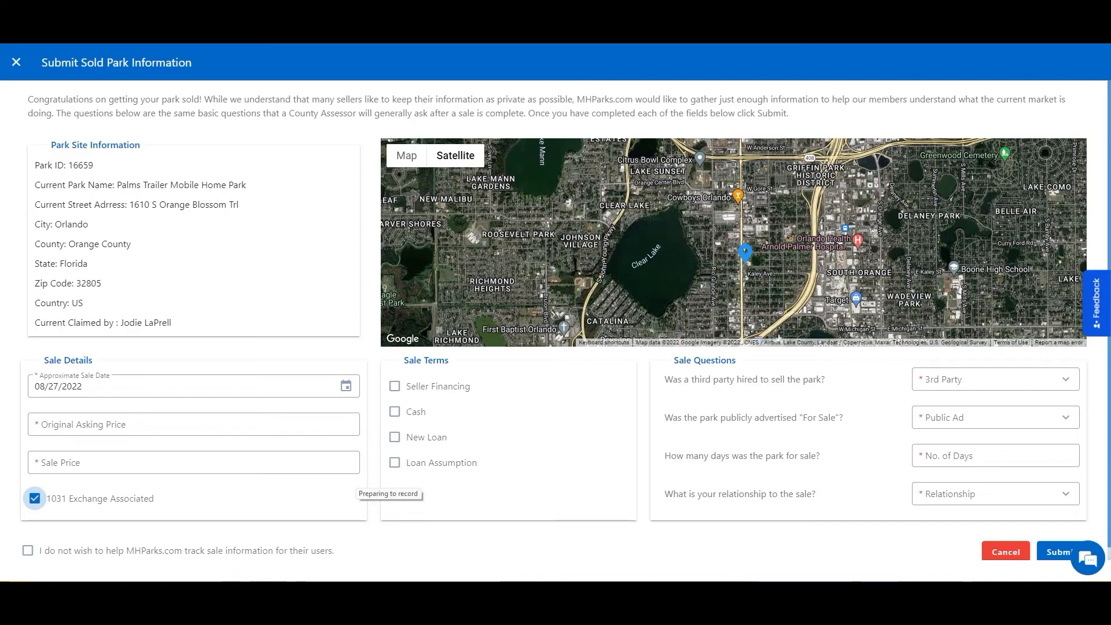
{"action": "left_click", "coordinate": [34, 499]}
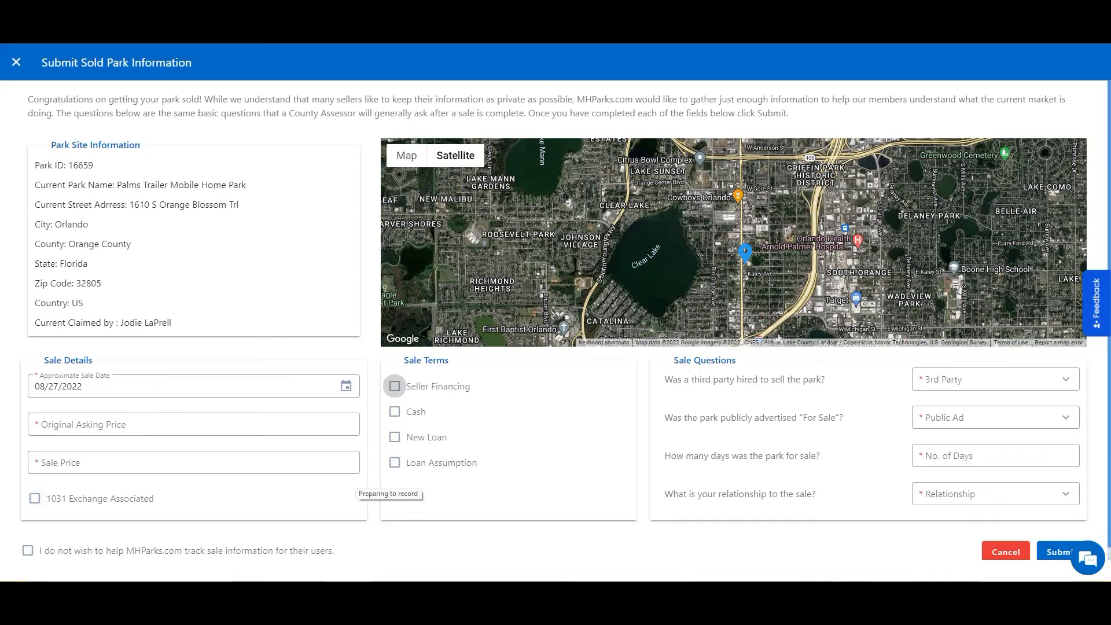
{"action": "left_click", "coordinate": [394, 386]}
{"action": "left_click", "coordinate": [394, 386]}
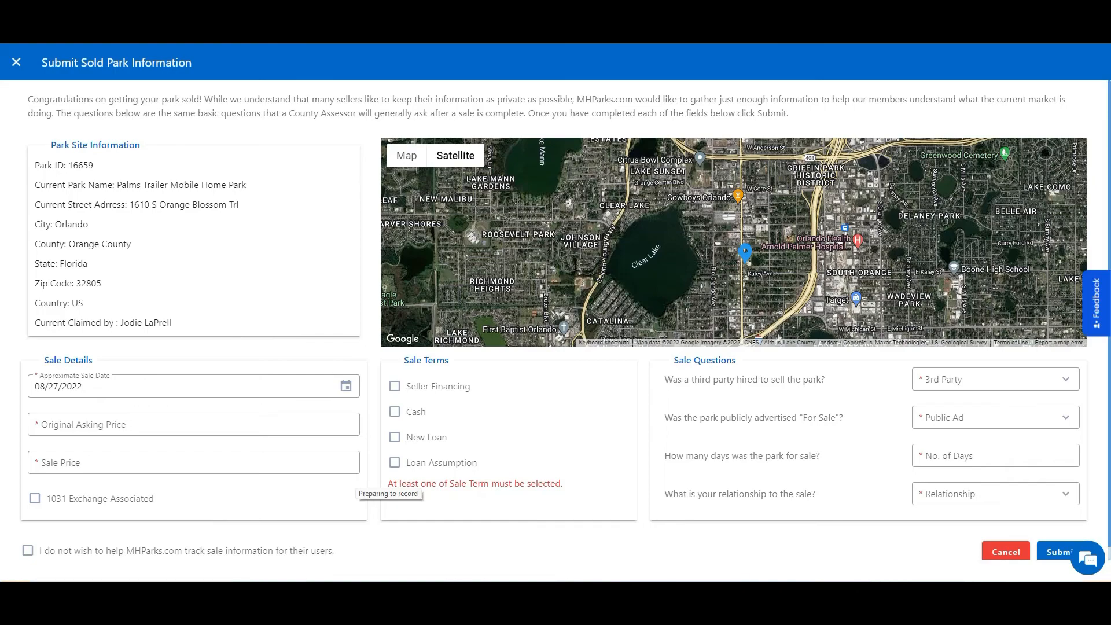
- Answer Yes to the third-party and public ad questions, view the relationship choices, opt out of sale tracking and close the form without submitting
{"action": "left_click", "coordinate": [996, 380]}
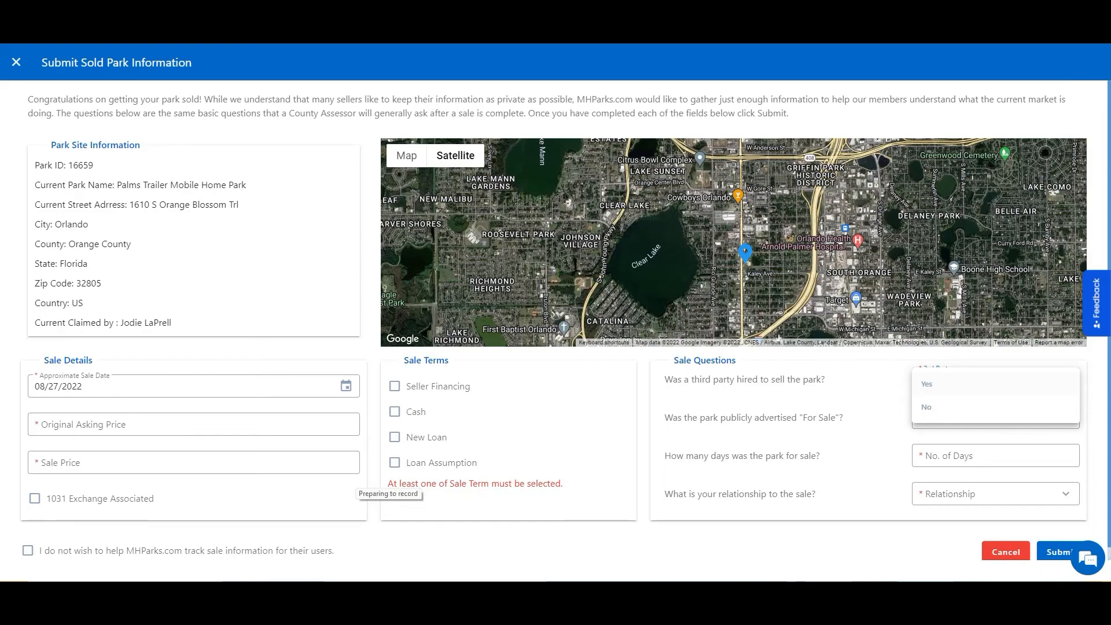
{"action": "left_click", "coordinate": [930, 384]}
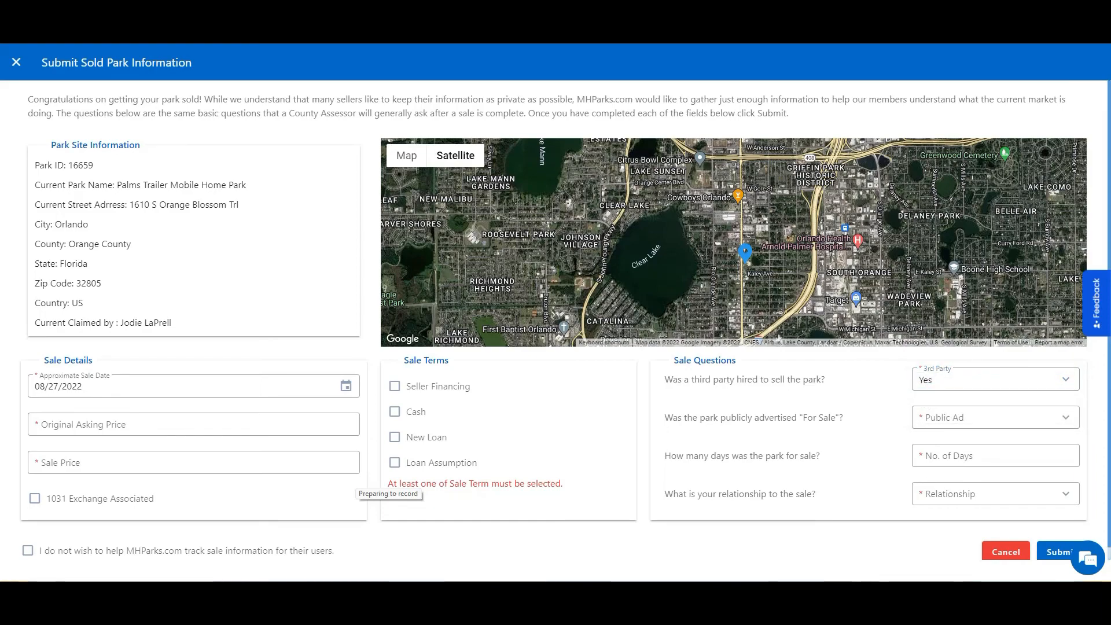
{"action": "left_click", "coordinate": [1066, 418]}
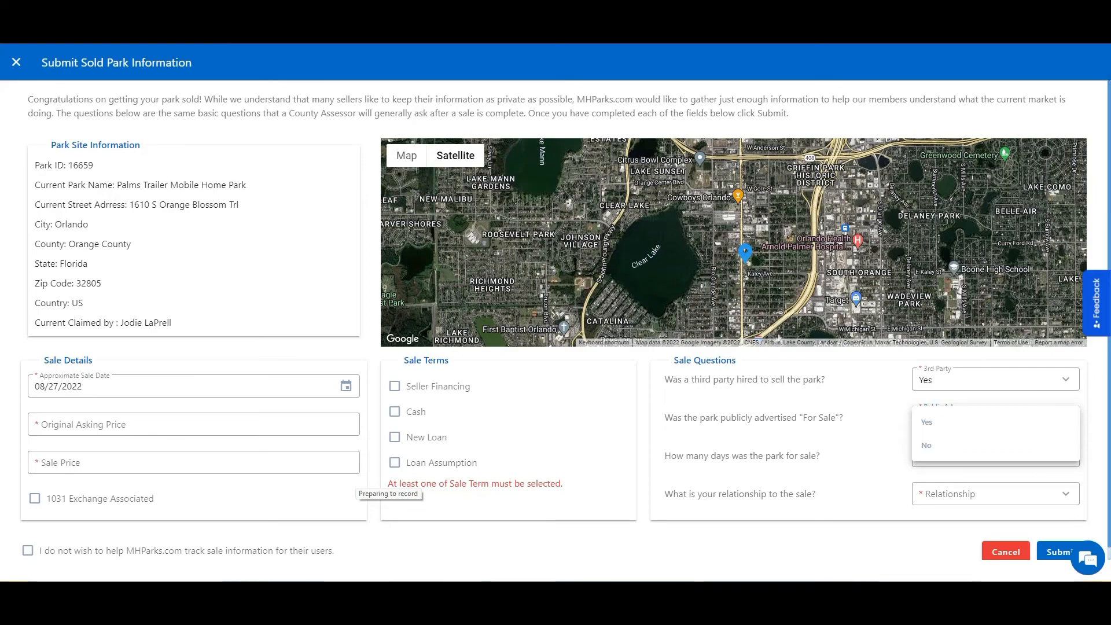
{"action": "left_click", "coordinate": [995, 423]}
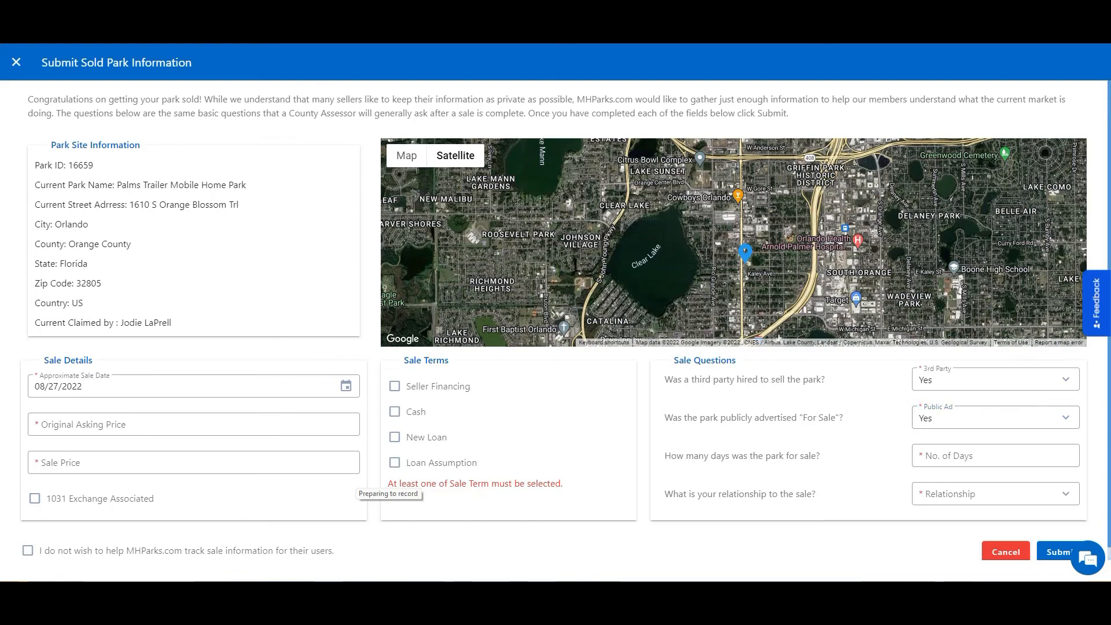
{"action": "left_click", "coordinate": [995, 494]}
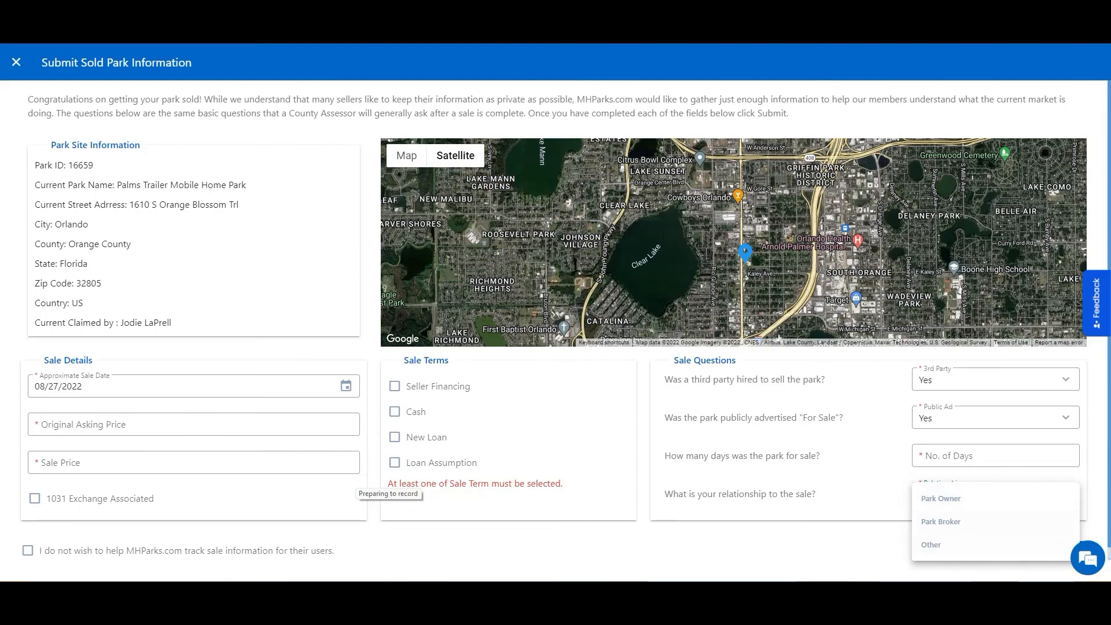
{"action": "key", "text": "Escape"}
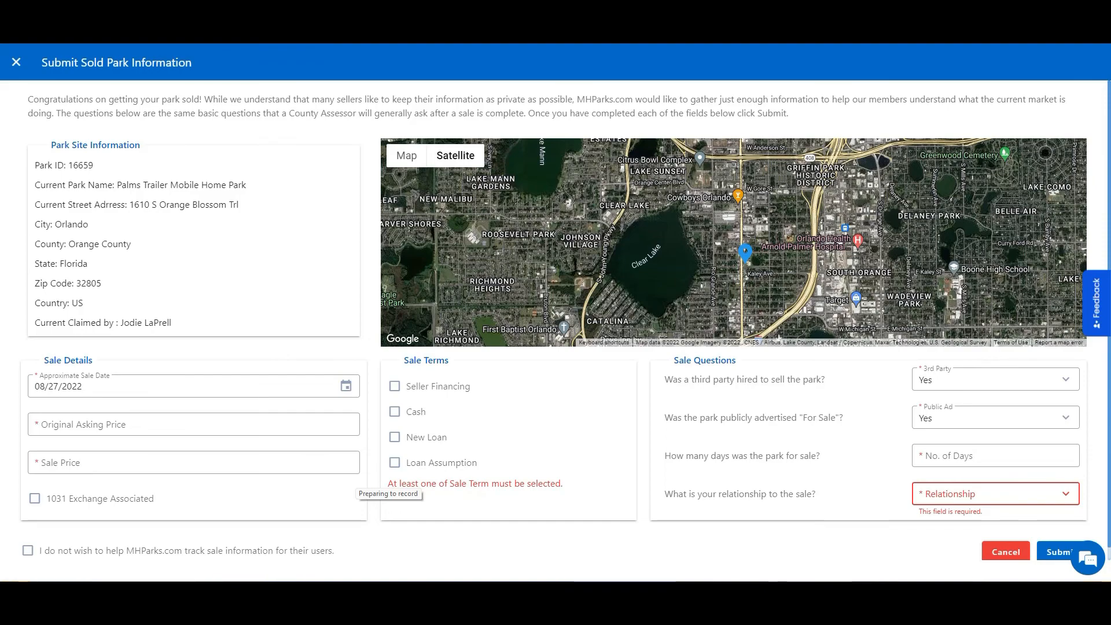
{"action": "left_click", "coordinate": [28, 550]}
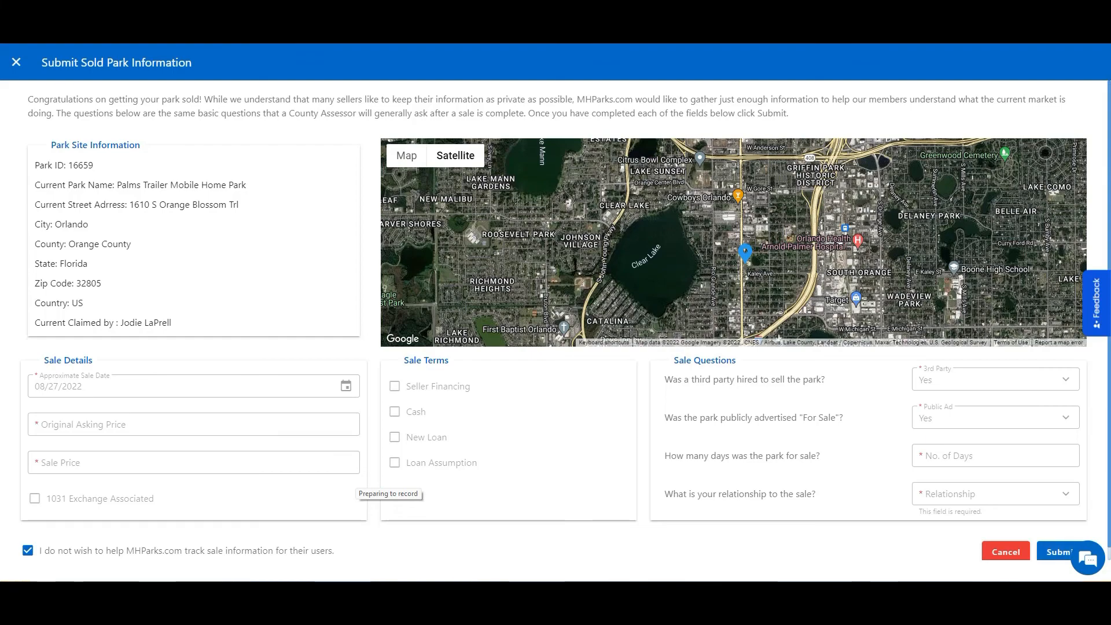
{"action": "left_click", "coordinate": [16, 62]}
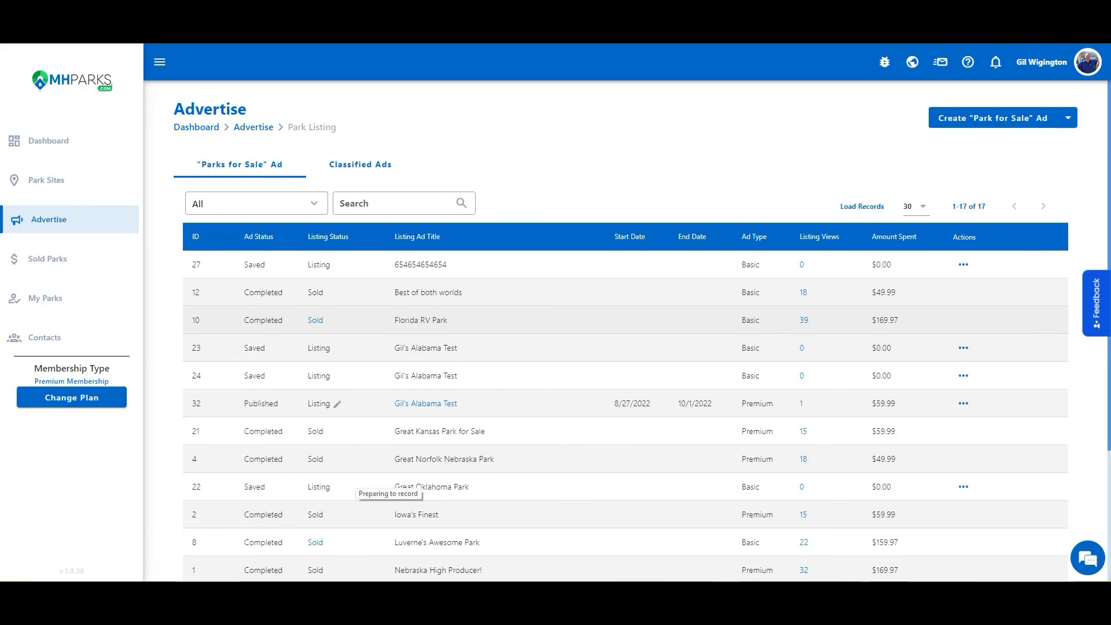
- Reopen the Florida RV Park sold information form from its Sold status, close it and look through the ad list
{"action": "left_click", "coordinate": [315, 320]}
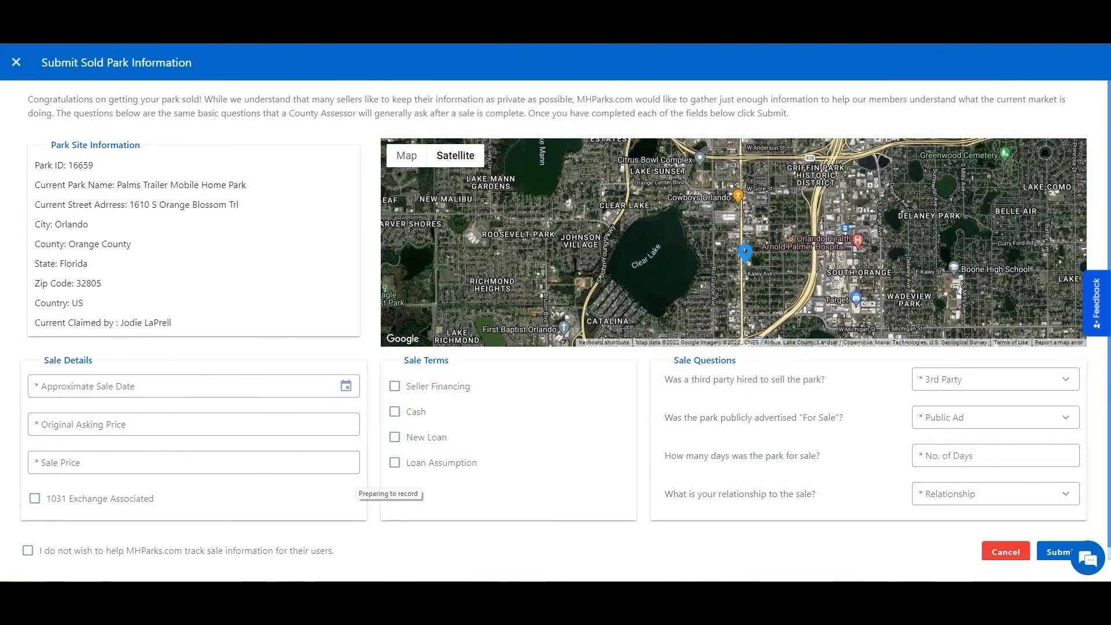
{"action": "left_click", "coordinate": [16, 62]}
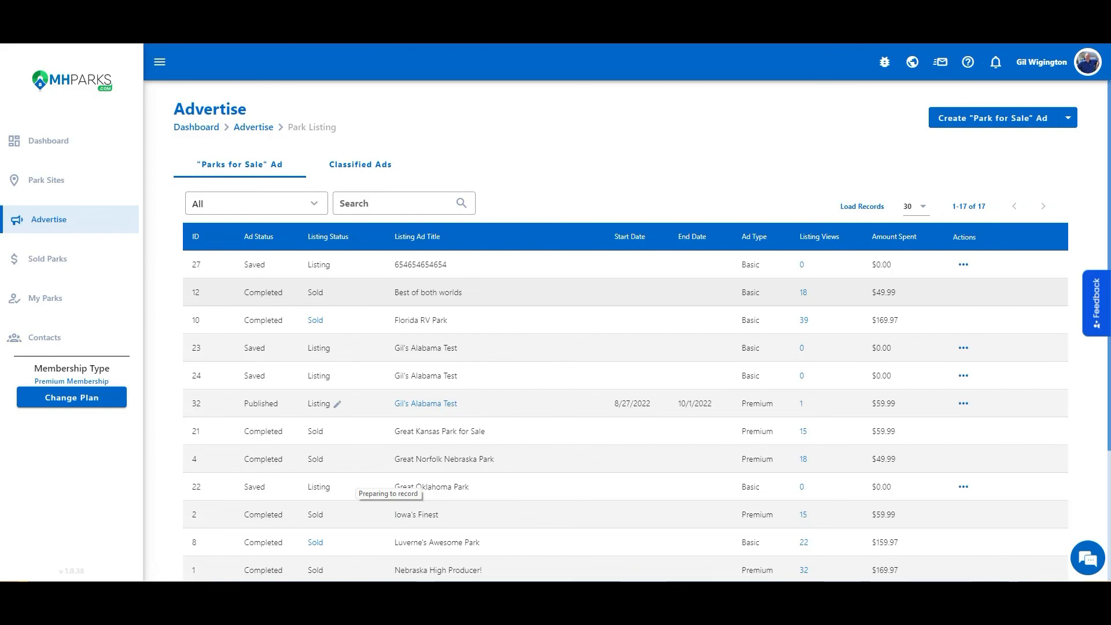
{"action": "scroll", "coordinate": [579, 370], "scroll_direction": "down", "scroll_amount": 2}
{"action": "scroll", "coordinate": [579, 347], "scroll_direction": "down", "scroll_amount": 1}
{"action": "scroll", "coordinate": [579, 348], "scroll_direction": "up", "scroll_amount": 3}
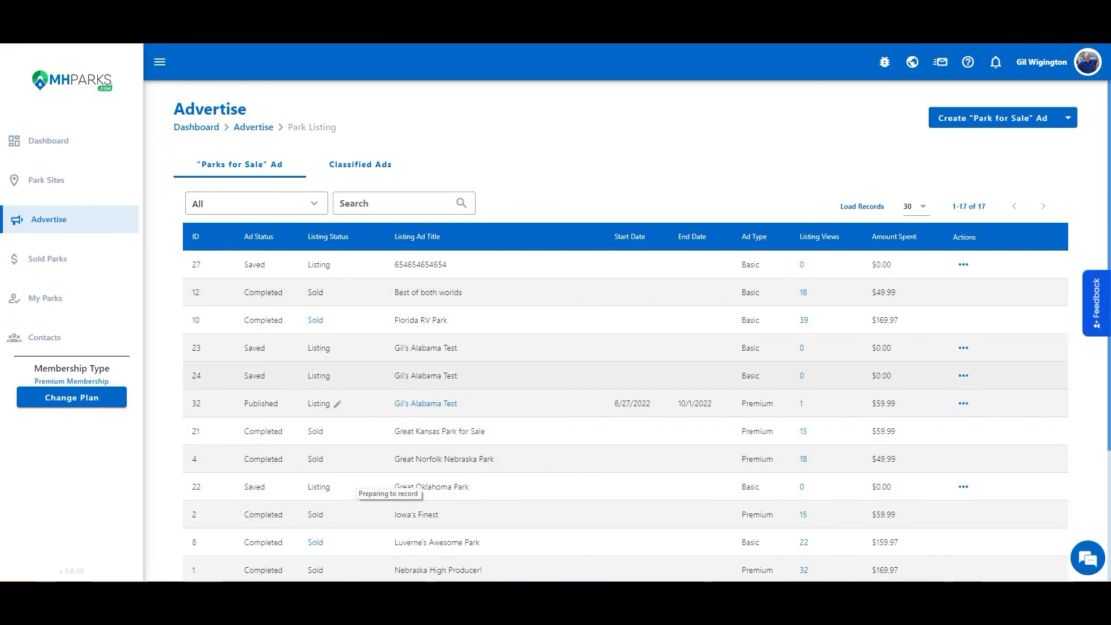
- Filter the park ads by Published, Completed and Saved status in turn, leaving the Saved filter applied
{"action": "left_click", "coordinate": [256, 204]}
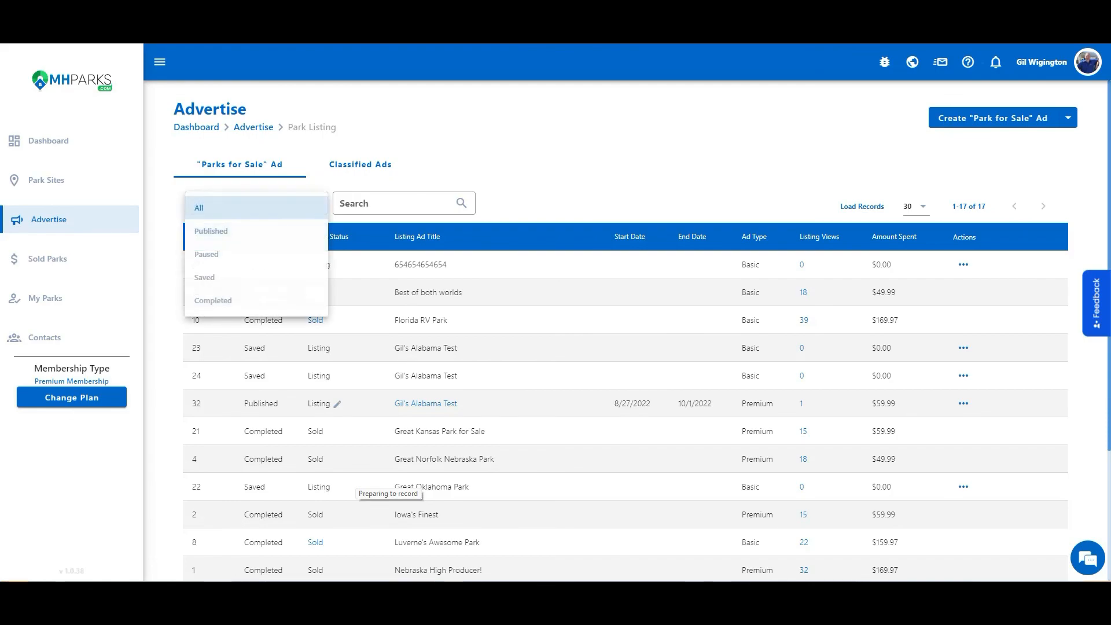
{"action": "left_click", "coordinate": [211, 231]}
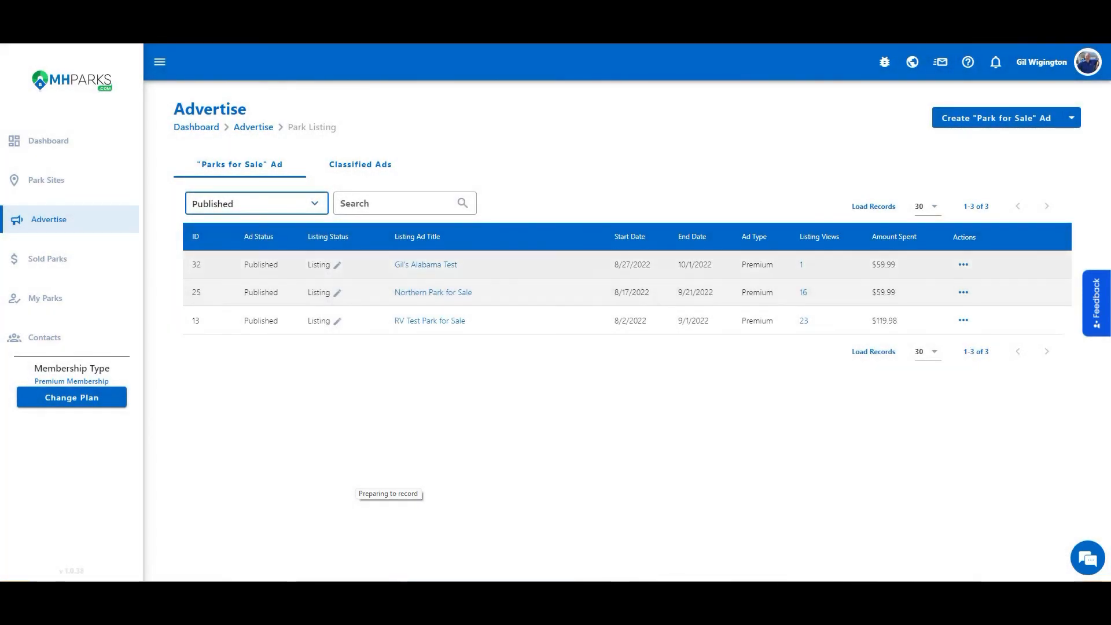
{"action": "left_click", "coordinate": [256, 204]}
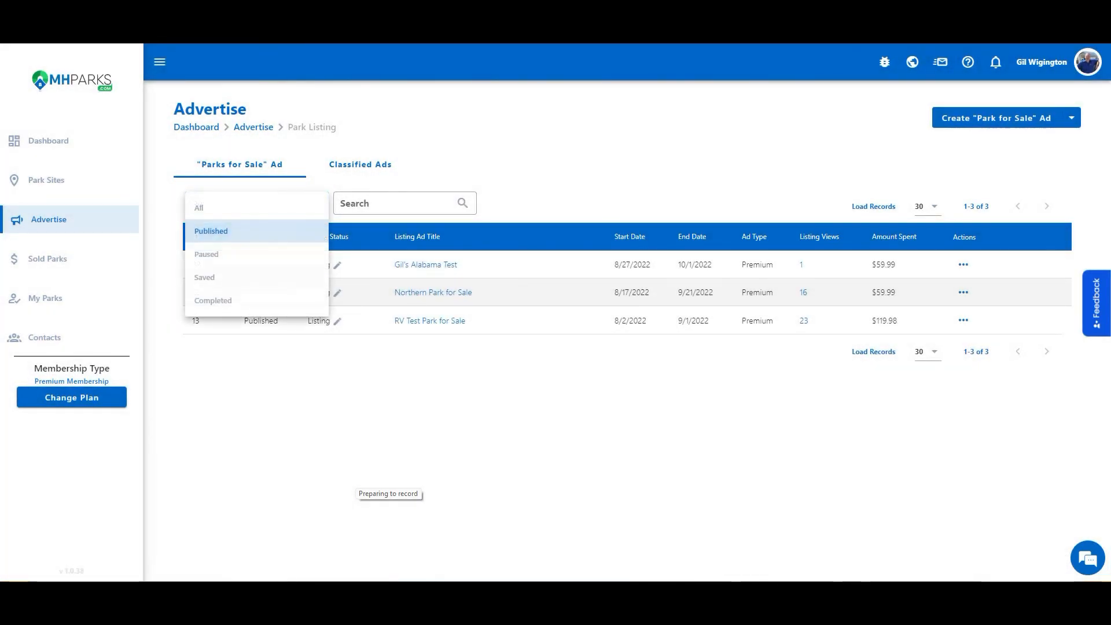
{"action": "left_click", "coordinate": [213, 300]}
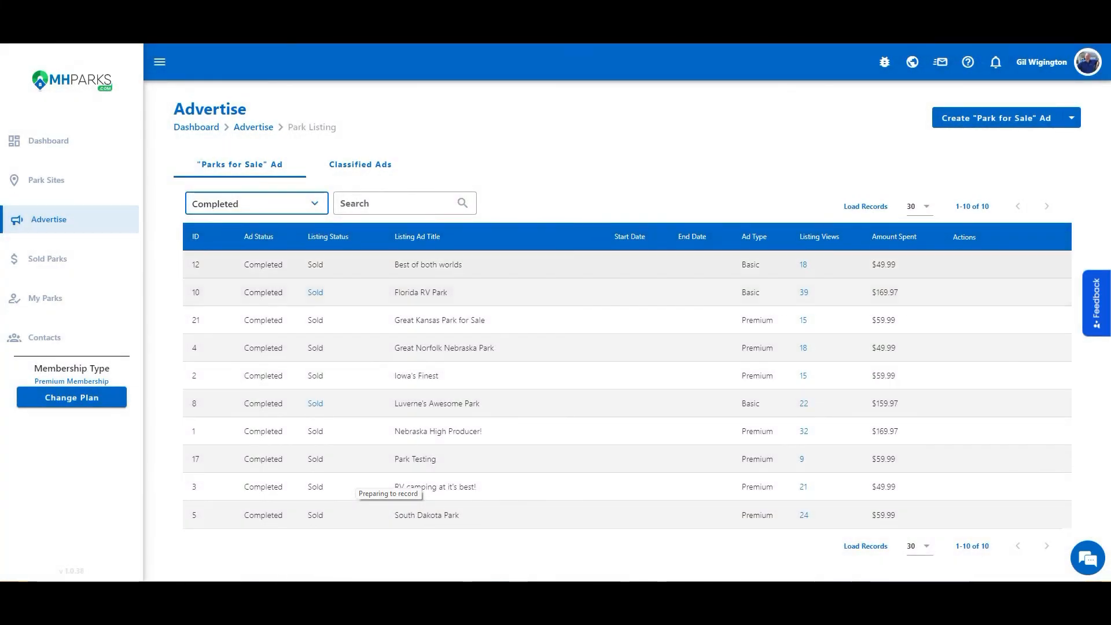
{"action": "left_click", "coordinate": [256, 204]}
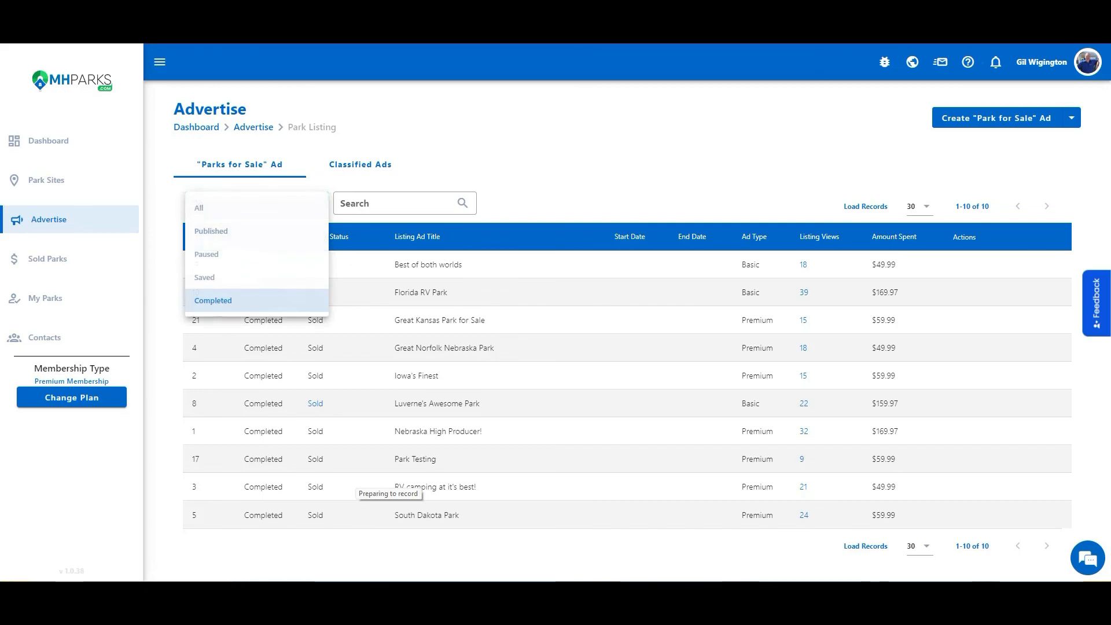
{"action": "left_click", "coordinate": [205, 277]}
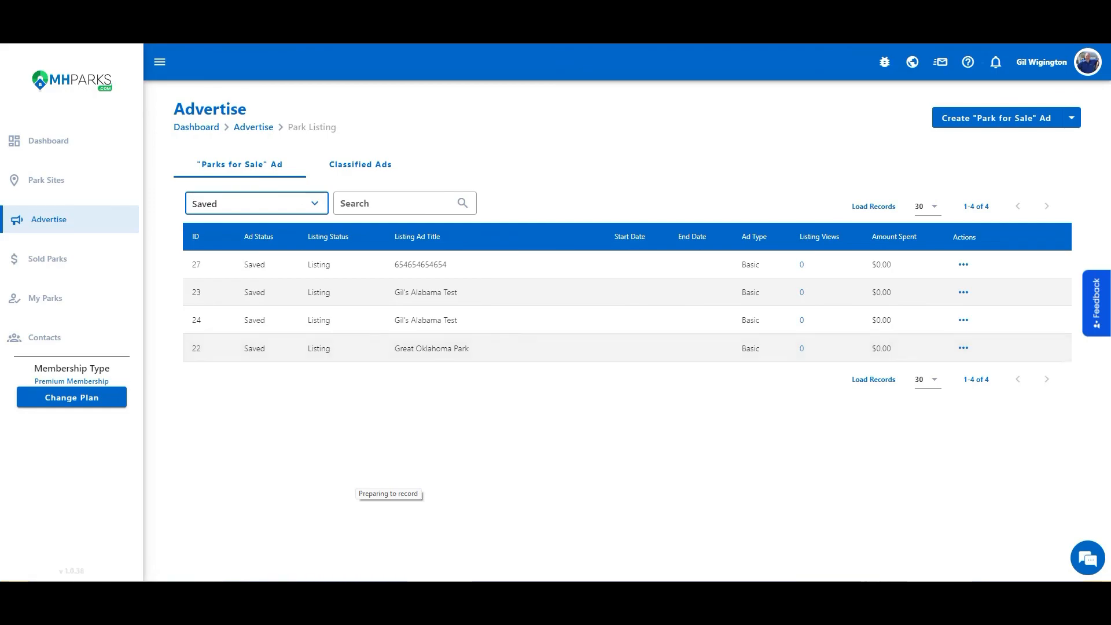
{"action": "left_click", "coordinate": [257, 204]}
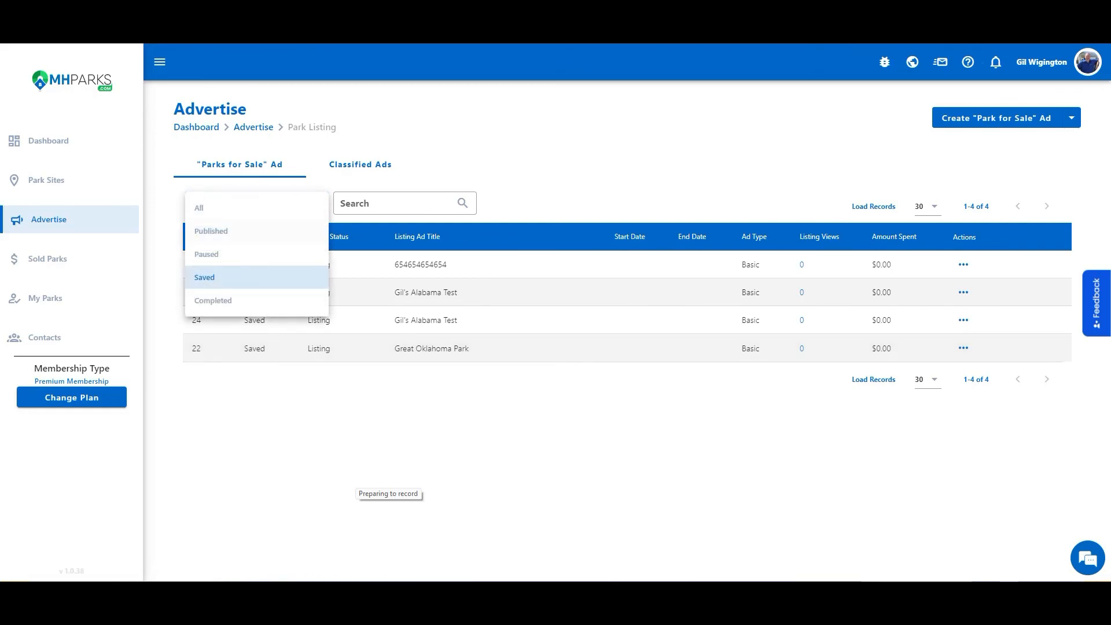
{"action": "left_click", "coordinate": [257, 277]}
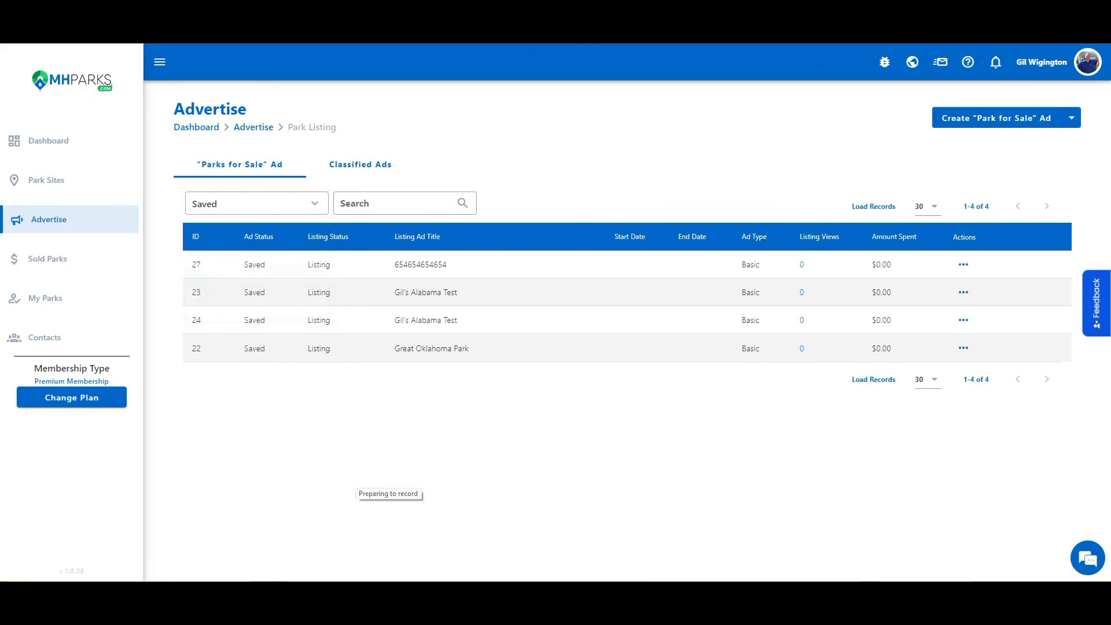